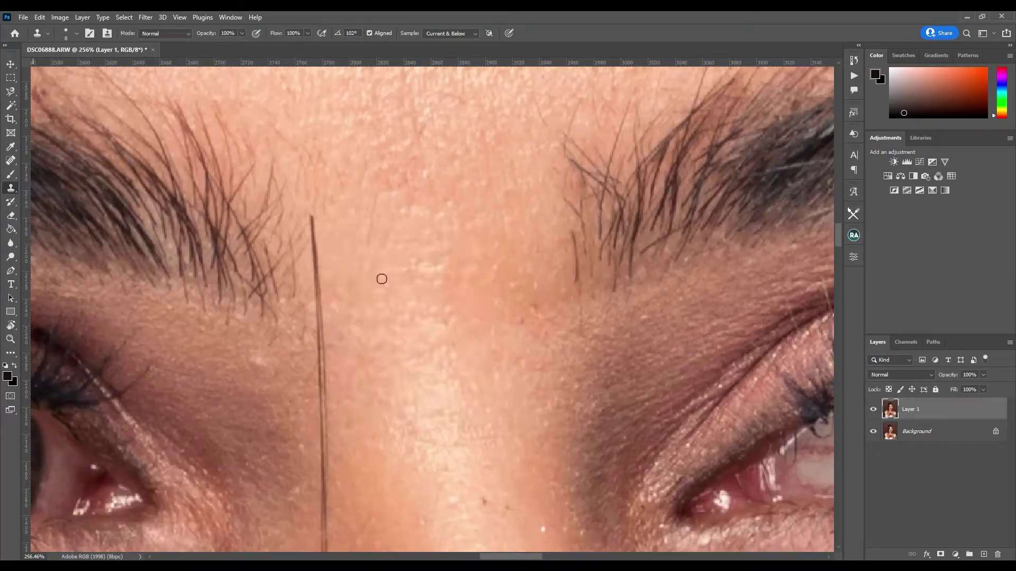
Remove the dark stray hair crossing the nose bridge, the skin above the upper lip and the chin, using Content-Aware spot healing
right_click(382, 279)
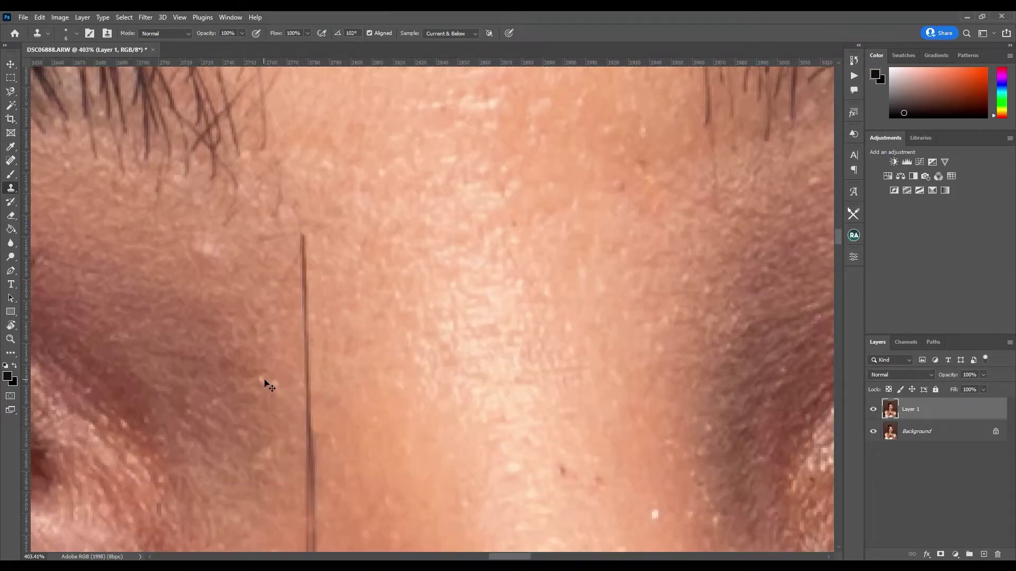
drag(310, 263, 311, 325)
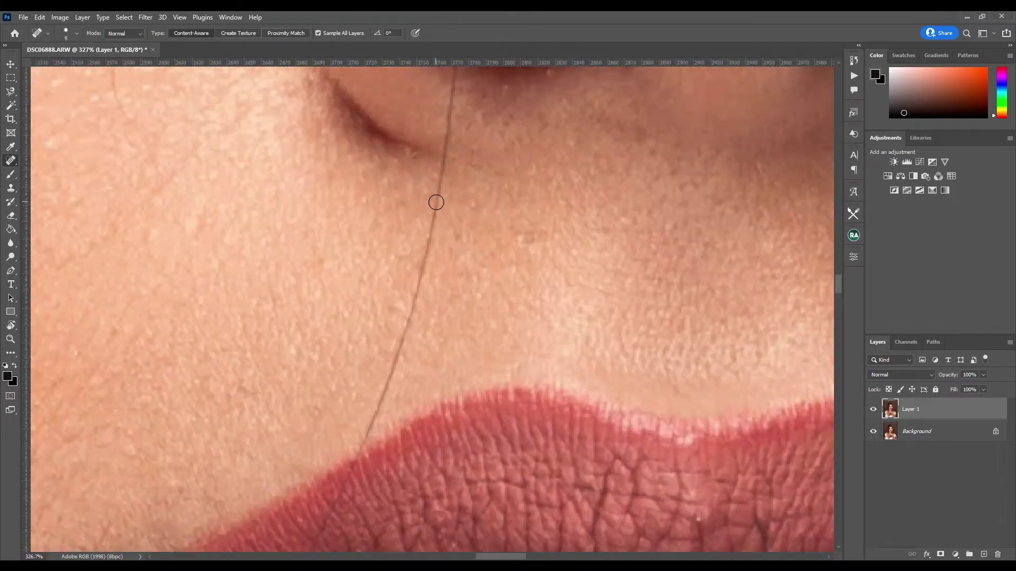
drag(435, 201, 413, 306)
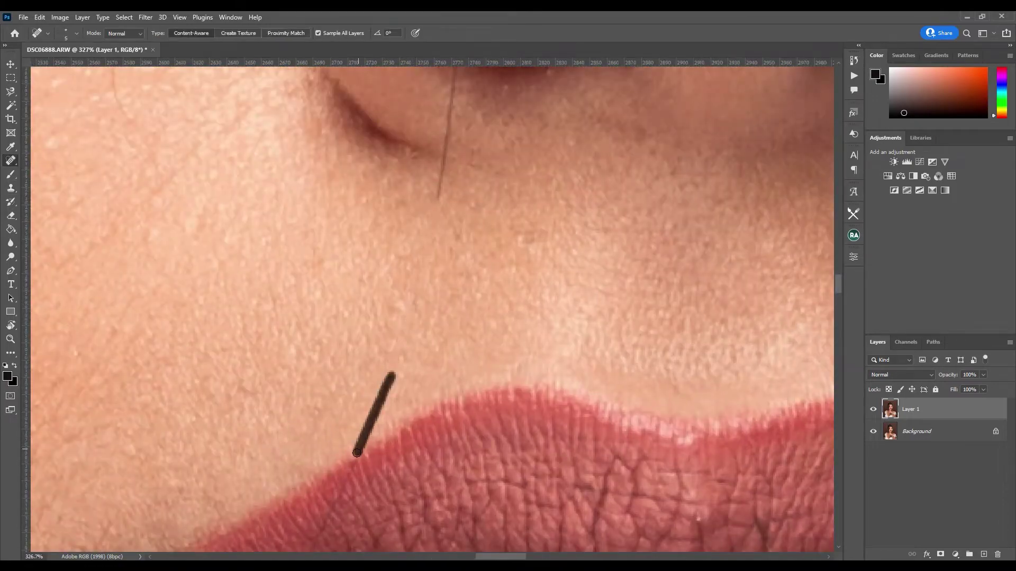
scroll(420, 236, down, 10)
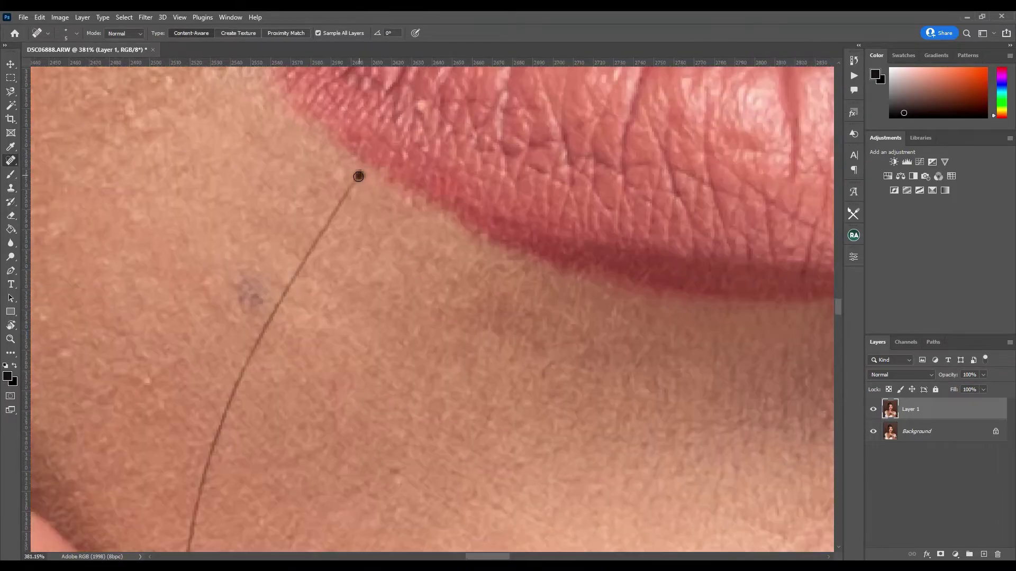
scroll(339, 174, up, 2)
mouse_move(275, 177)
mouse_down()
mouse_move(239, 318)
mouse_move(237, 437)
mouse_up()
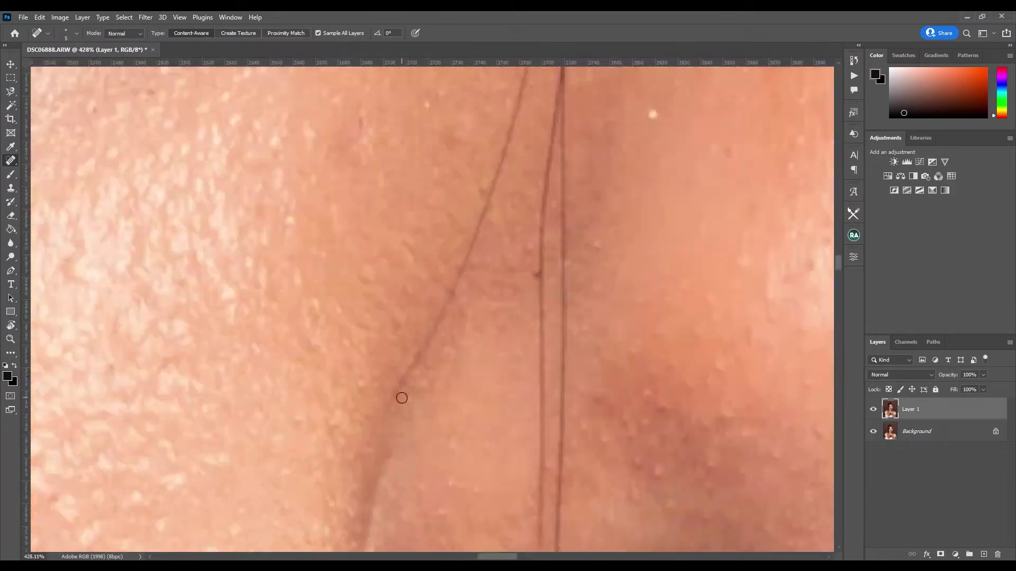
Heal away the thin hair curving along the side of the nose beside the inner eye corner
drag(401, 397, 487, 227)
scroll(484, 217, down, 5)
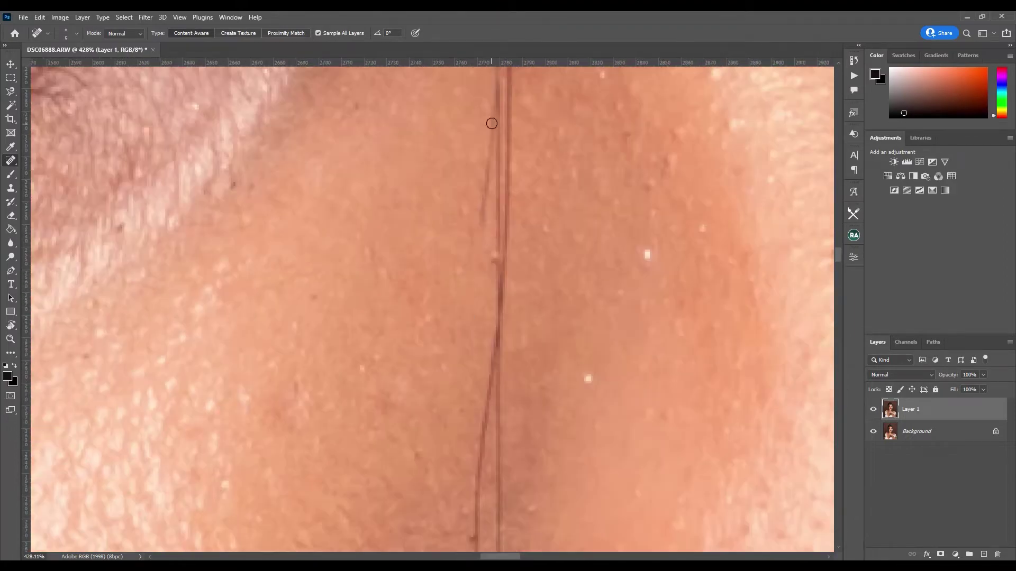
scroll(526, 308, down, 5)
scroll(474, 236, up, 5)
scroll(449, 318, up, 3)
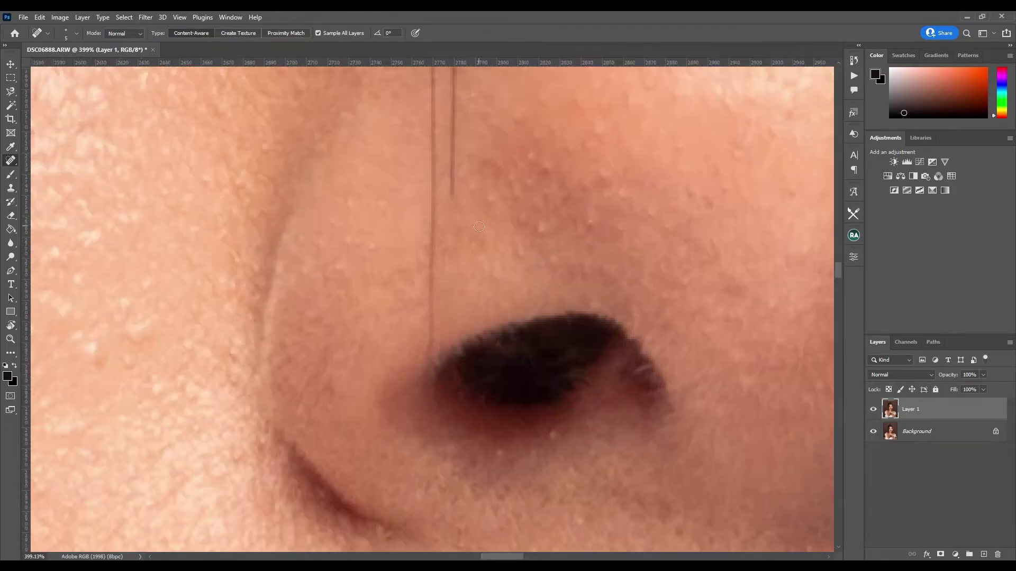
Paint out the remaining vertical hairs running down the side of the nose to the nostril
scroll(398, 269, up, 3)
drag(418, 390, 427, 162)
scroll(403, 265, up, 3)
drag(395, 354, 399, 151)
scroll(388, 354, down, 3)
mouse_move(344, 365)
mouse_down()
mouse_move(343, 231)
mouse_move(352, 349)
mouse_up()
Save the portrait as the Photoshop file DSC06888.psd with Maximize Compatibility enabled
scroll(352, 350, down, 2)
scroll(448, 366, down, 2)
scroll(448, 366, down, 4)
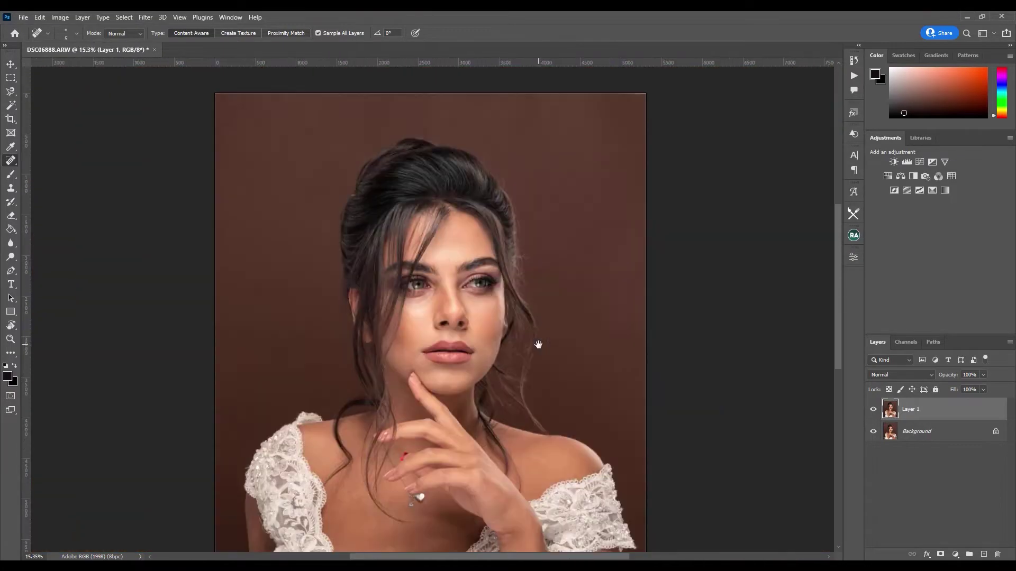
scroll(538, 343, up, 1)
scroll(509, 276, down, 1)
scroll(509, 275, up, 2)
click(146, 17)
mouse_move(228, 255)
click(323, 275)
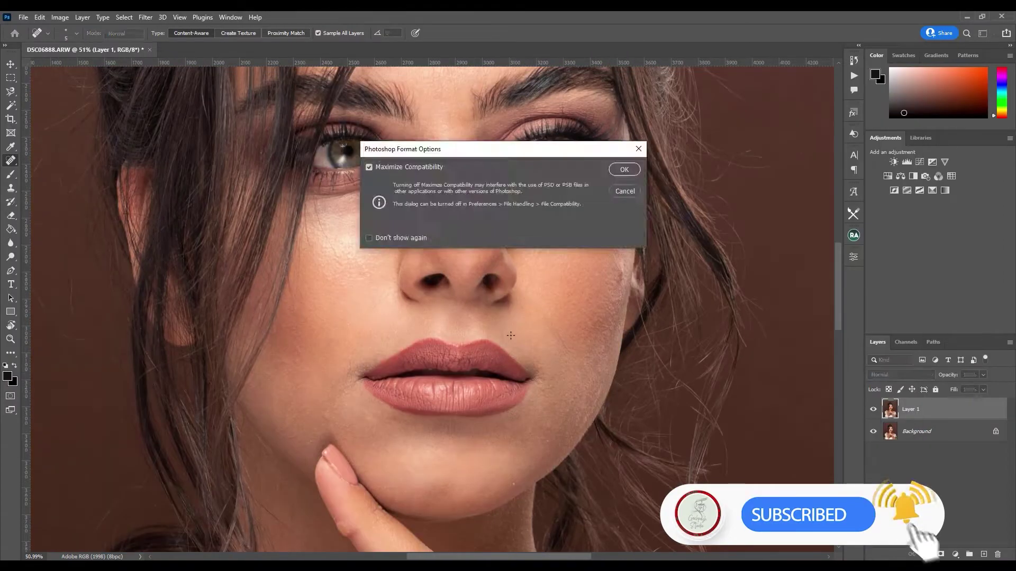
key(Return)
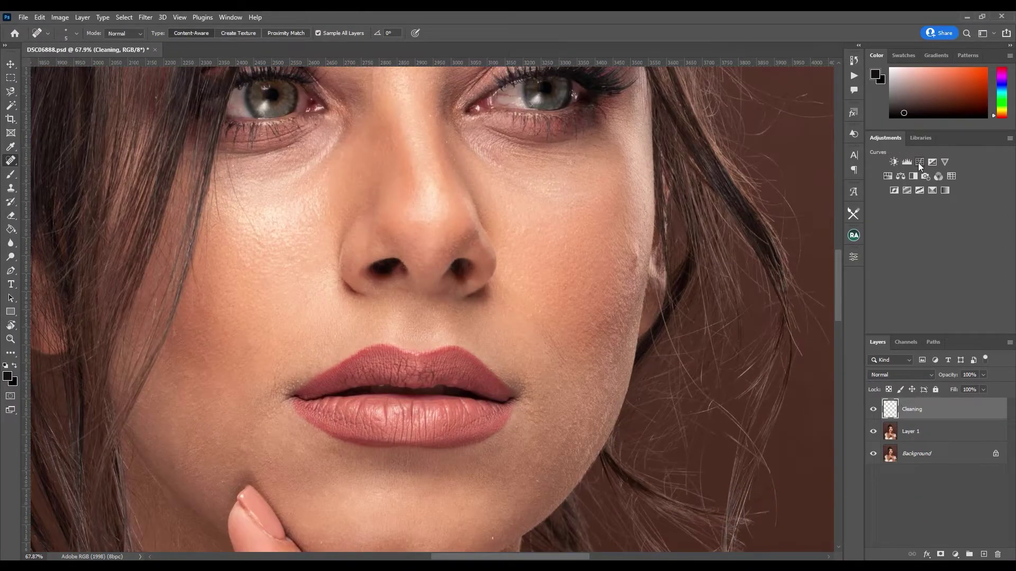
Add a Black & White adjustment layer above the Cleaning layer and lower two of its color sliders
click(912, 176)
drag(748, 325, 739, 326)
drag(766, 345, 760, 345)
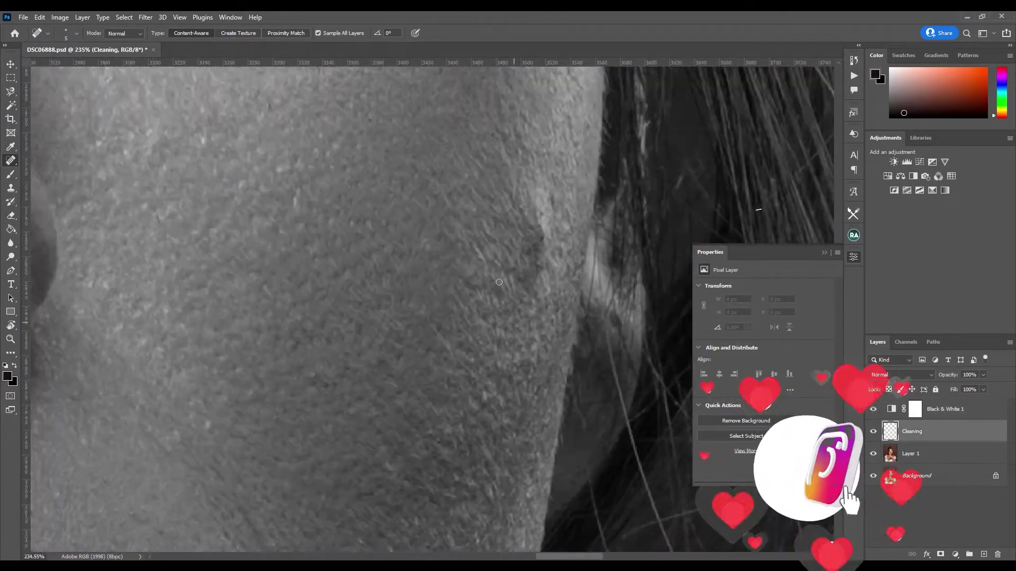
On the Cleaning layer, spot-heal blemishes on the right cheek near the ear and around the right mouth corner
click(538, 252)
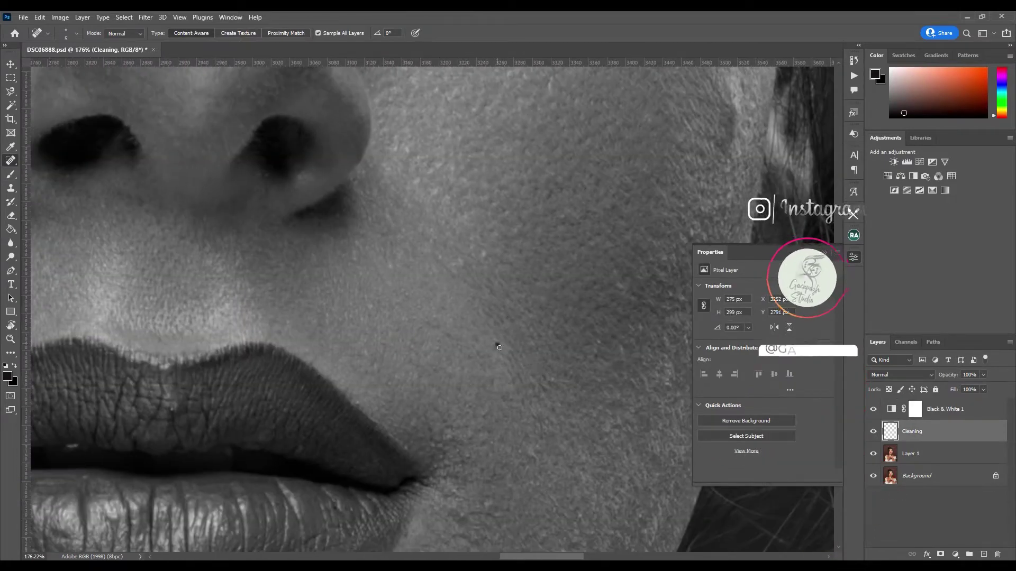
scroll(497, 429, up, 3)
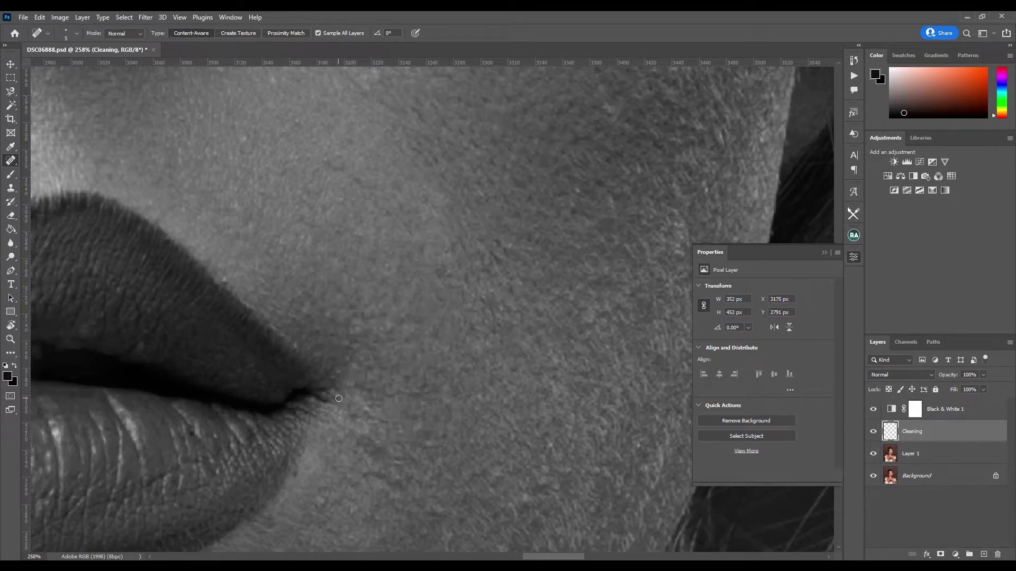
click(374, 454)
scroll(478, 362, down, 3)
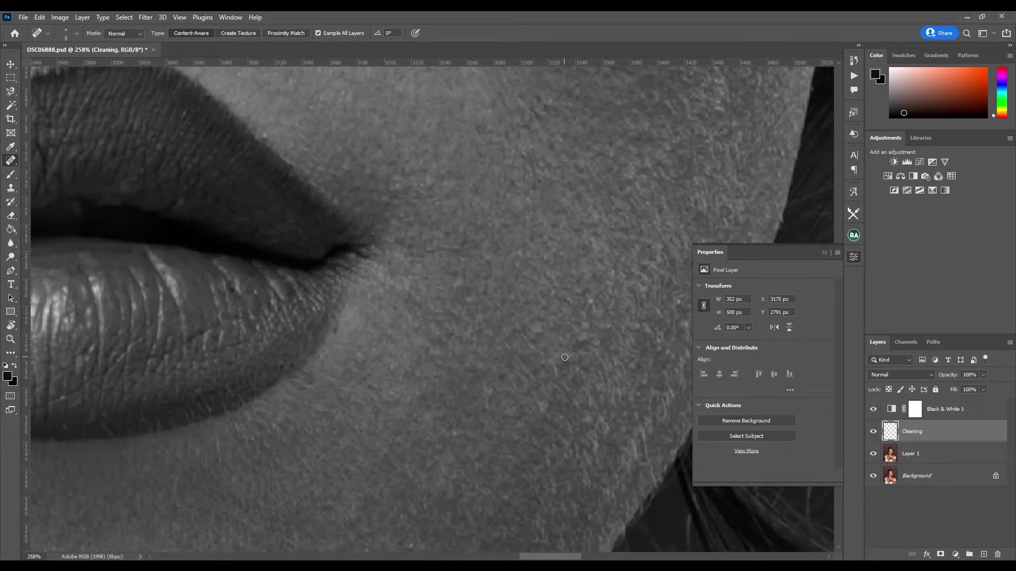
scroll(565, 357, down, 2)
click(463, 323)
Spot-heal the small marks on the chin beside the fingertip and on the lower left cheek
scroll(512, 493, down, 5)
scroll(476, 460, left, 5)
click(417, 421)
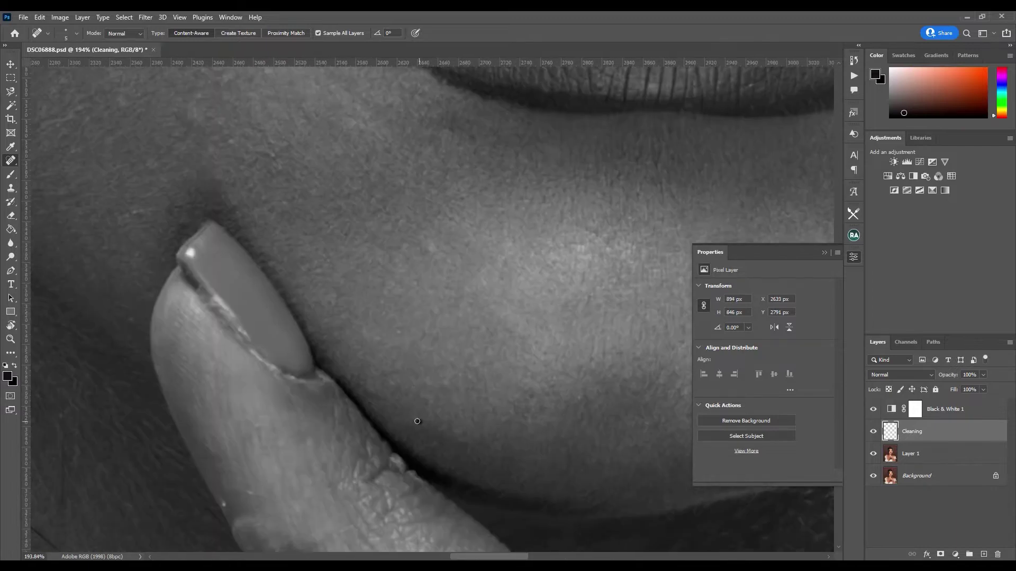
scroll(518, 403, up, 5)
scroll(508, 405, left, 5)
click(497, 406)
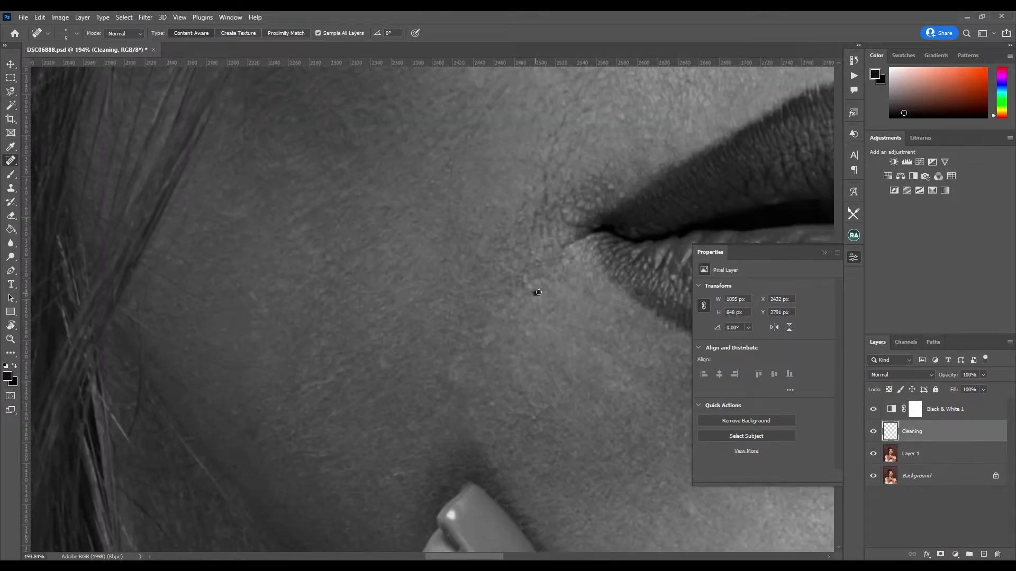
Switch the spot healing type to Proximity Match and heal the skin flaws around the left mouth corner
scroll(541, 212, up, 1)
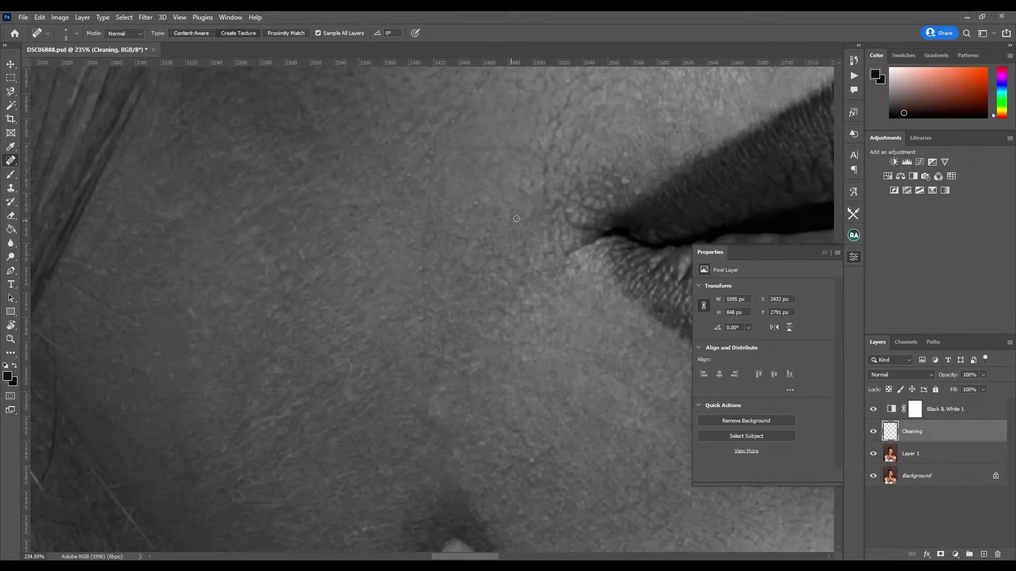
scroll(511, 250, up, 1)
click(387, 286)
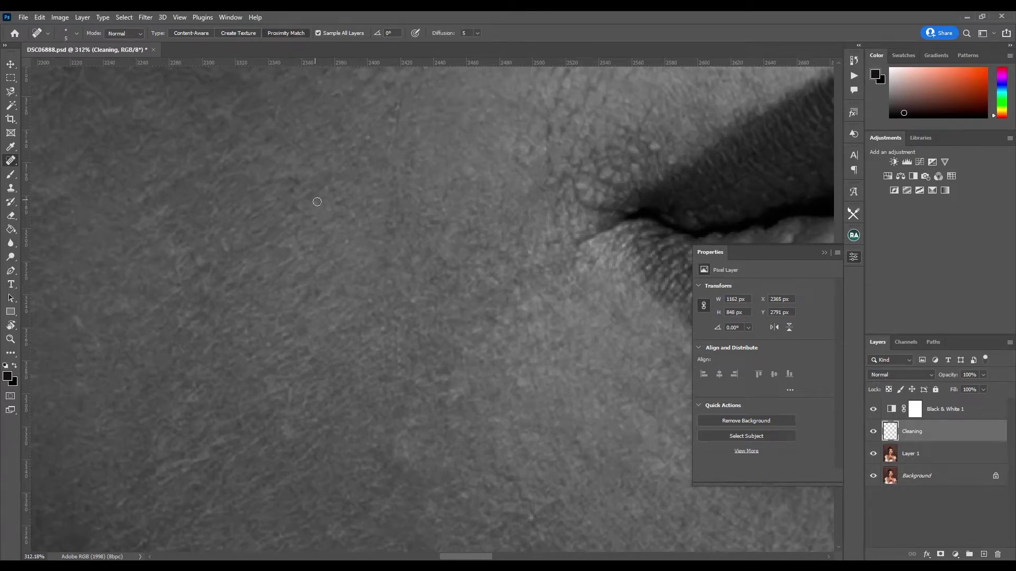
scroll(391, 402, down, 5)
scroll(399, 350, right, 3)
scroll(399, 349, up, 8)
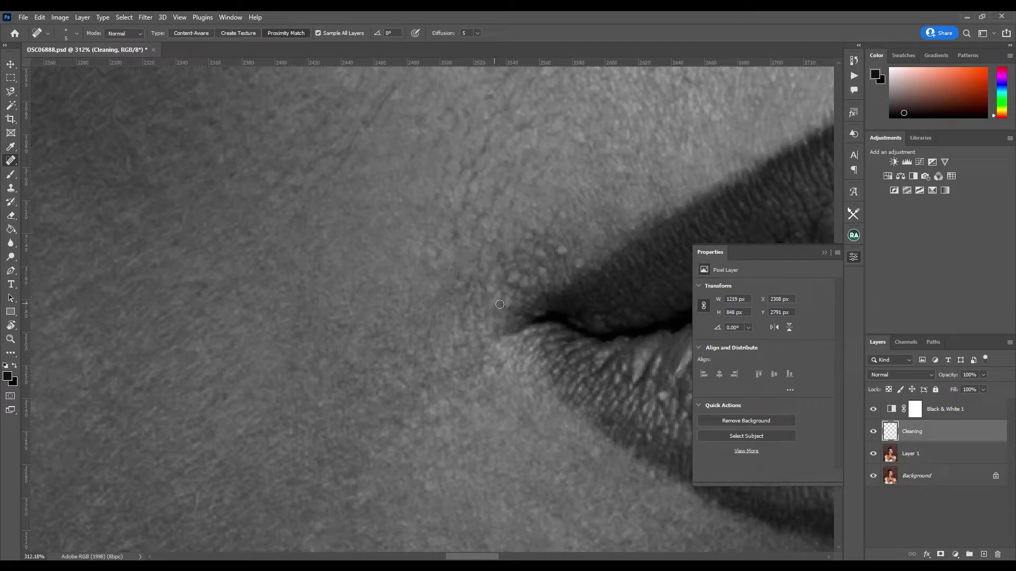
Heal the fine lines above the left mouth corner and the small marks across the left cheek
scroll(346, 265, up, 3)
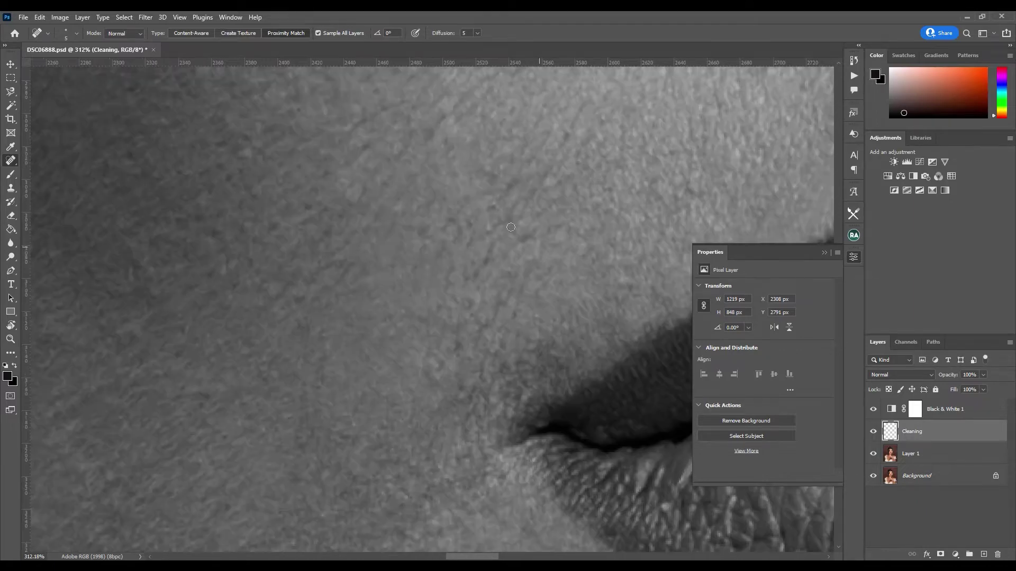
scroll(589, 258, down, 6)
scroll(387, 422, up, 5)
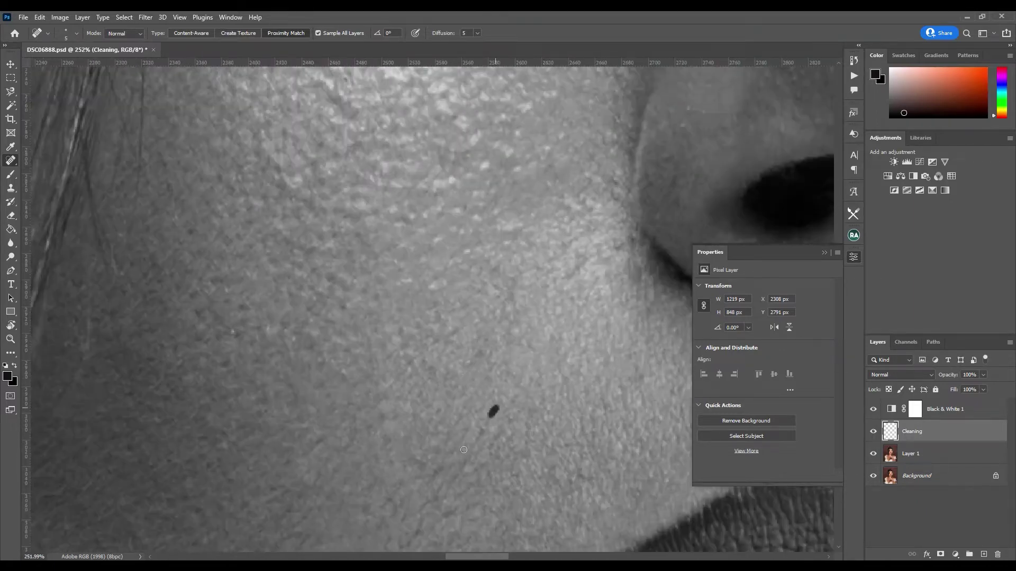
scroll(498, 407, down, 1)
drag(418, 365, 385, 261)
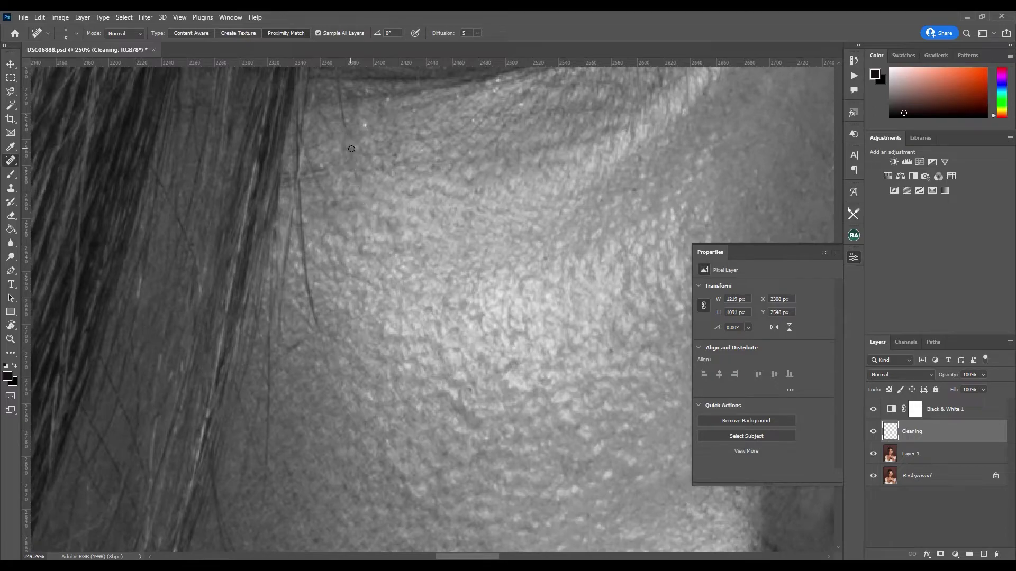
Remove the fine hair under the left eye and heal spots on the nose bridge and beside the right nostril
drag(344, 139, 339, 89)
scroll(420, 381, up, 5)
scroll(561, 266, right, 5)
click(503, 166)
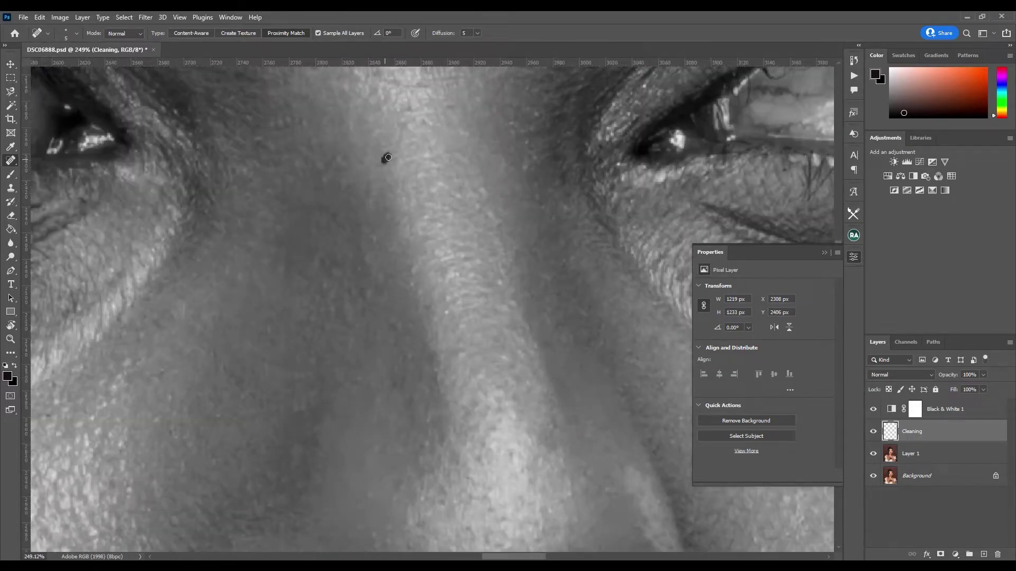
scroll(485, 263, down, 5)
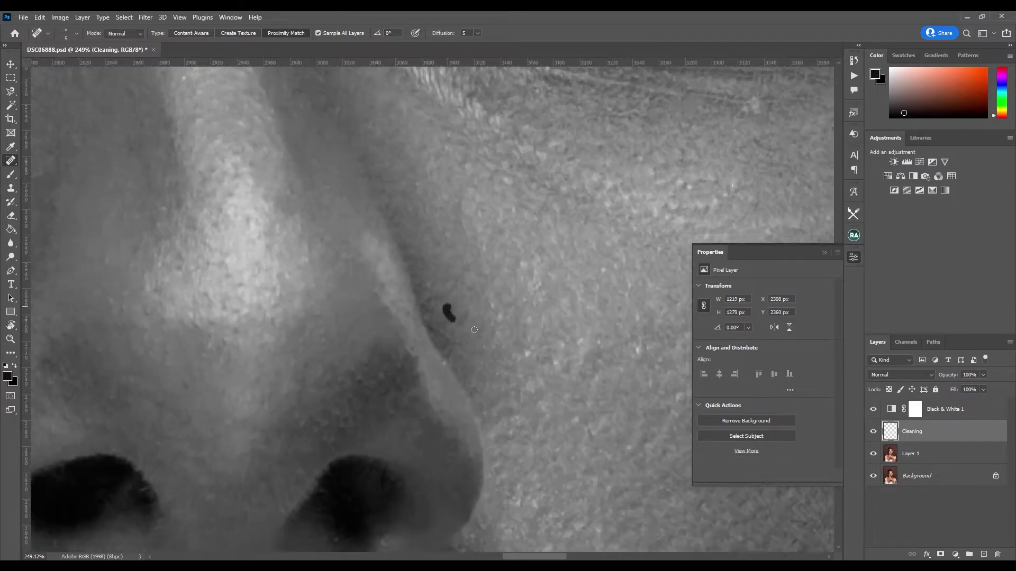
Spot-heal the fine crease and small marks beneath the right eye
scroll(522, 306, up, 5)
scroll(522, 306, right, 3)
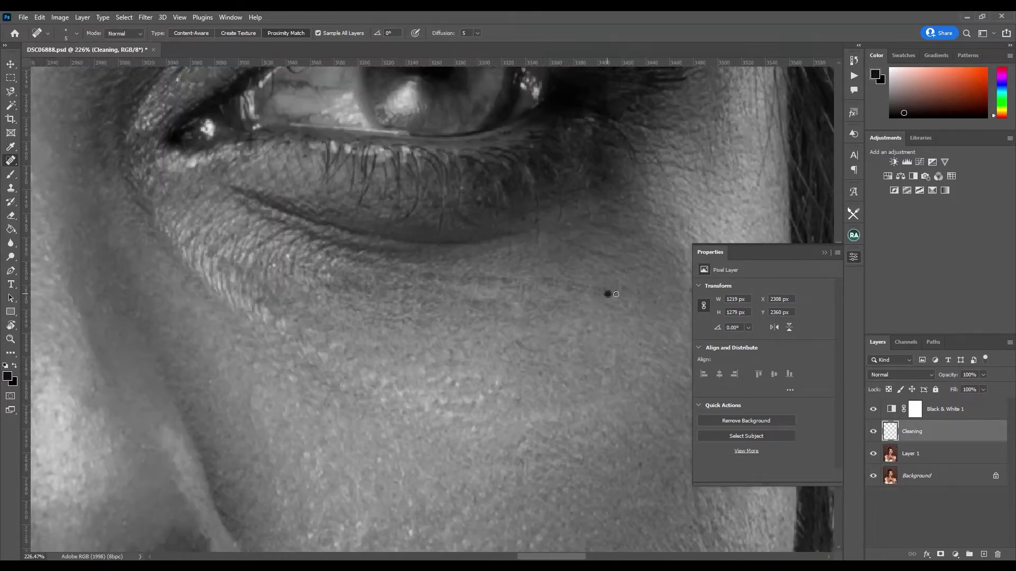
scroll(537, 284, down, 4)
scroll(486, 301, up, 4)
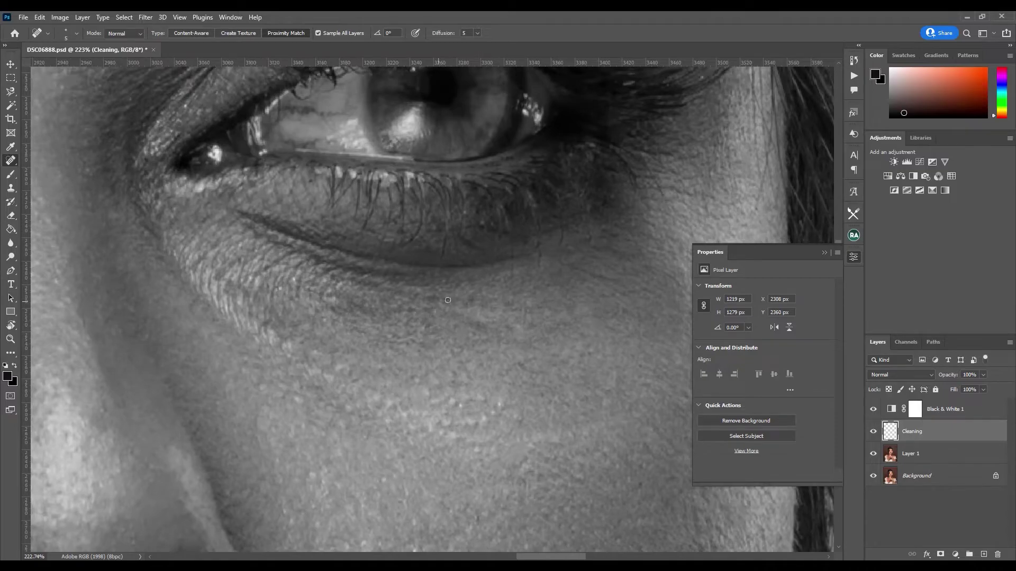
scroll(432, 305, down, 5)
scroll(515, 318, up, 5)
Heal marks on the chin, then enlarge the healing brush to 10 px and clean up the lips and left nostril edge
scroll(411, 325, down, 8)
scroll(503, 374, up, 5)
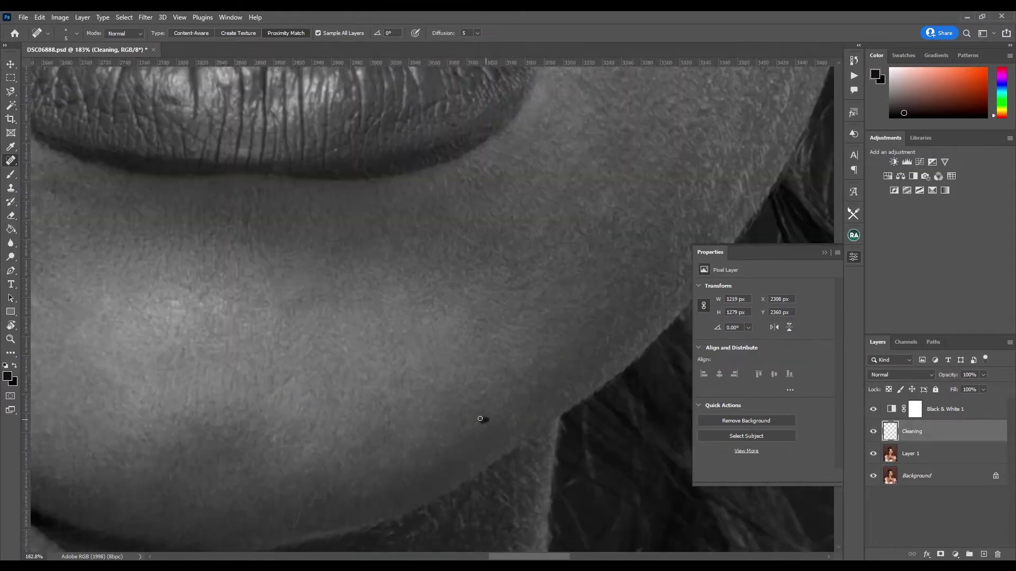
scroll(488, 414, down, 5)
scroll(523, 391, up, 4)
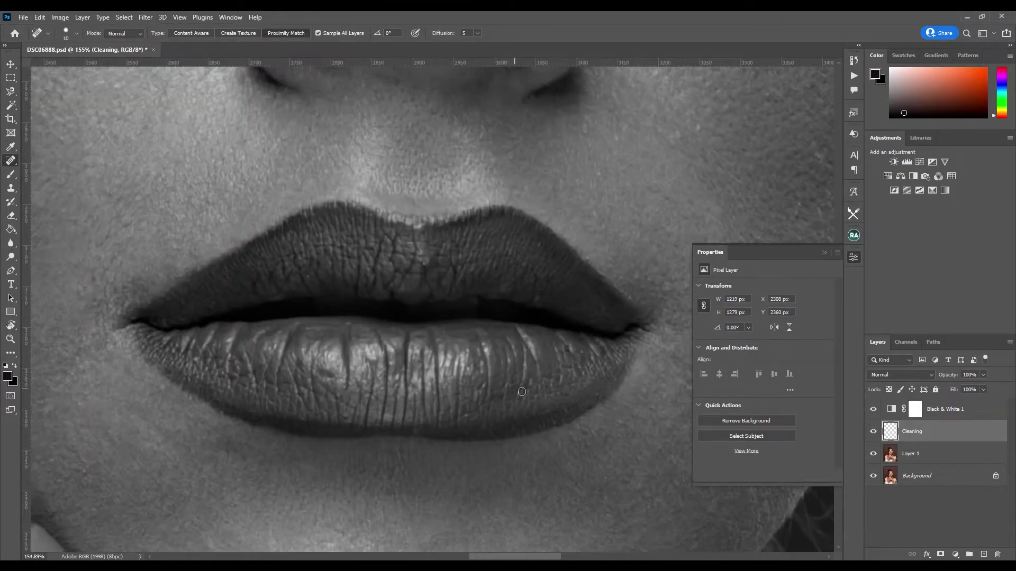
scroll(323, 265, down, 3)
scroll(317, 143, up, 1)
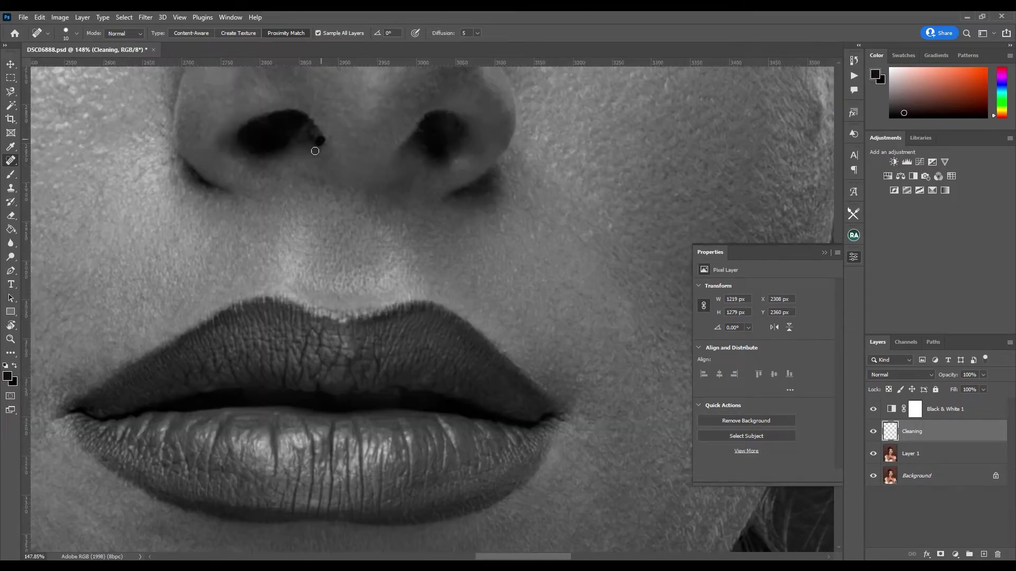
scroll(320, 142, down, 3)
scroll(359, 291, up, 3)
Spot-heal stray hairs and marks on the neck and chest around the hand and heart pendant
scroll(336, 267, down, 4)
scroll(402, 296, up, 4)
mouse_move(432, 204)
mouse_down()
mouse_move(416, 286)
mouse_move(383, 338)
mouse_up()
click(316, 407)
scroll(317, 370, down, 4)
scroll(408, 347, up, 2)
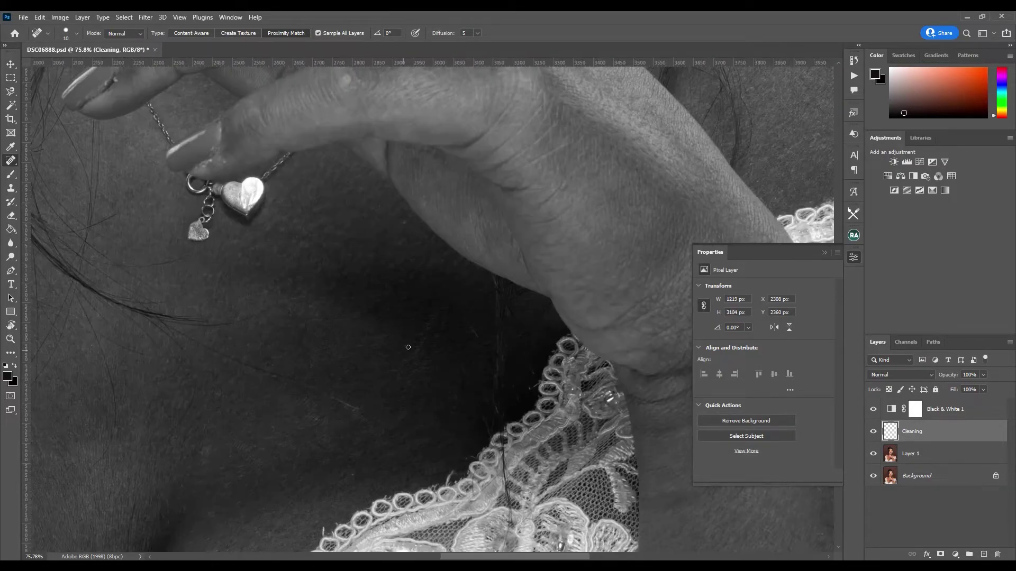
scroll(204, 443, down, 4)
scroll(317, 265, up, 2)
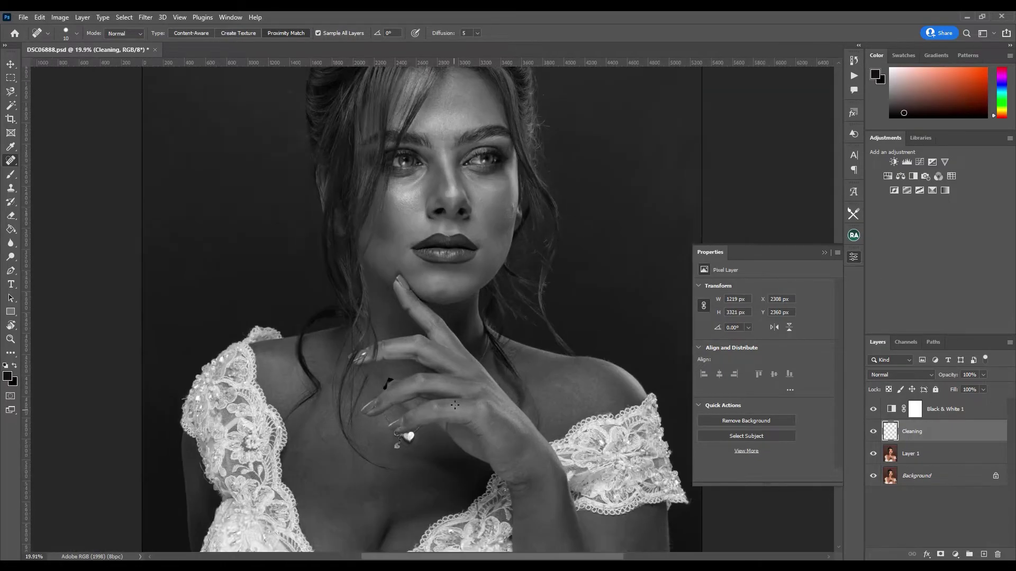
Delete the Black & White adjustment layer and activate the Clone Stamp tool for the Cleaning layer
click(931, 409)
key(Delete)
key(v)
key(s)
Clone clean skin over the dark spot at the right cheek's edge beside the ear, using a 15 px brush at 30% flow
scroll(486, 281, up, 6)
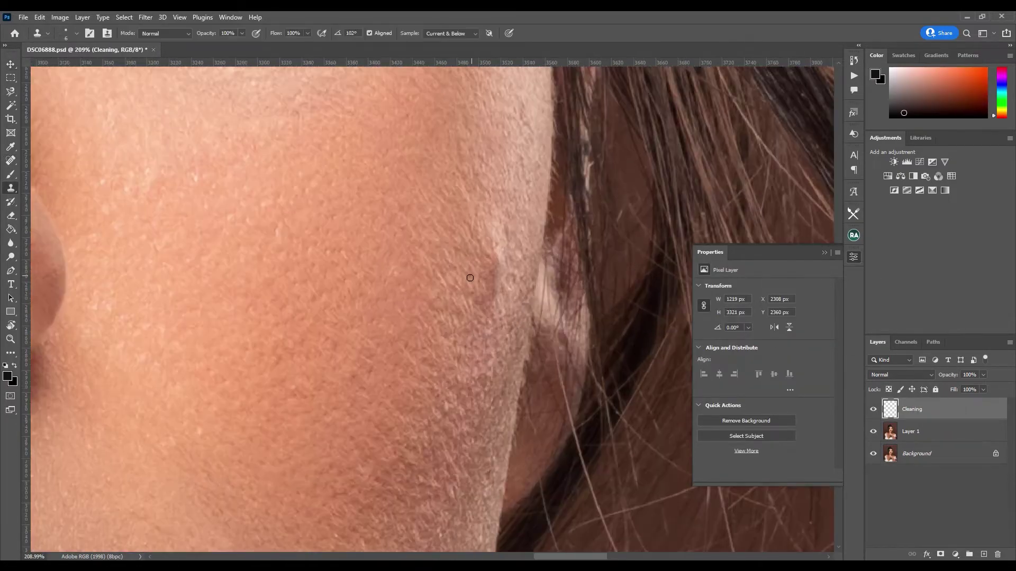
drag(490, 304, 492, 254)
scroll(467, 385, down, 2)
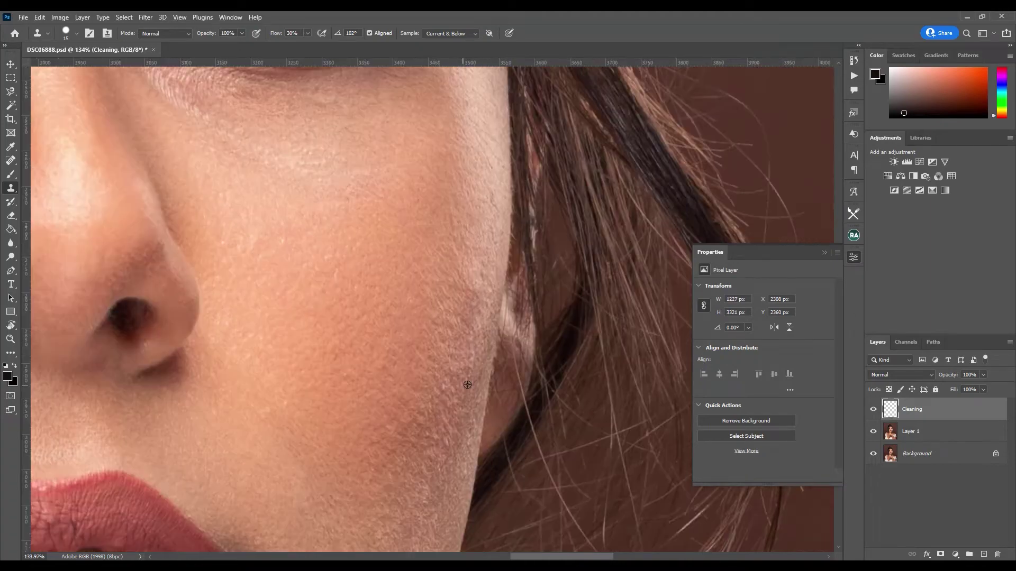
Reset the Clone Stamp flow to 100% and check the cleaned skin around the right eye and whole face
scroll(474, 278, down, 4)
key(shift+0)
scroll(379, 329, up, 5)
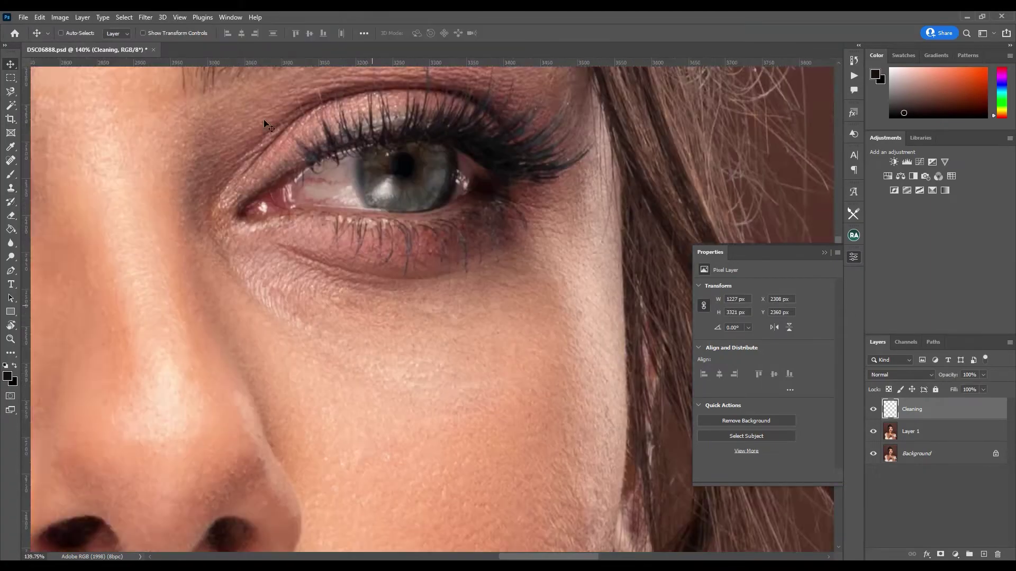
scroll(380, 329, down, 5)
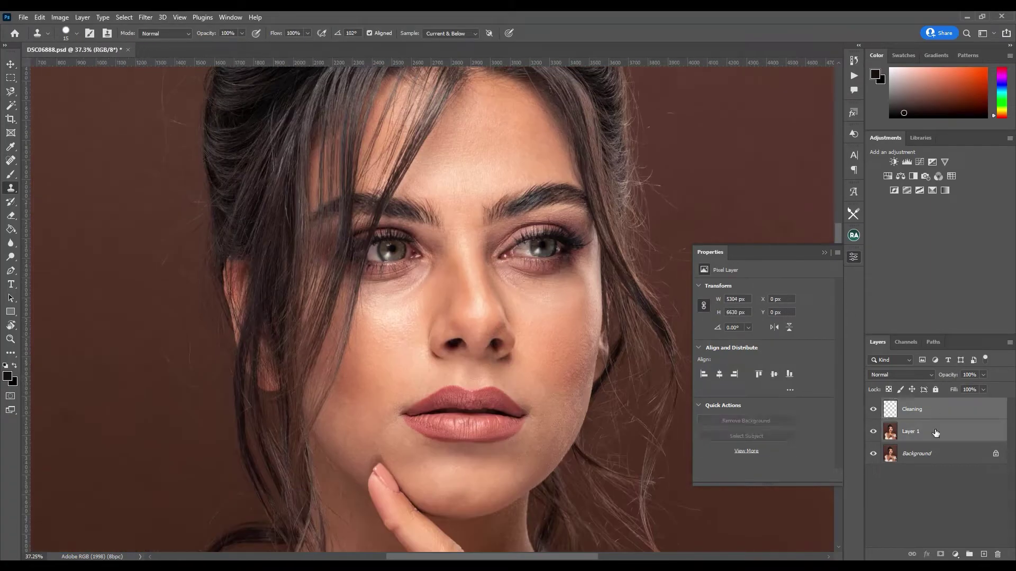
Create the dodge-and-burn curve layers with their visual aids using the Beauty Retouch DB Curves action
click(920, 162)
click(853, 235)
click(756, 290)
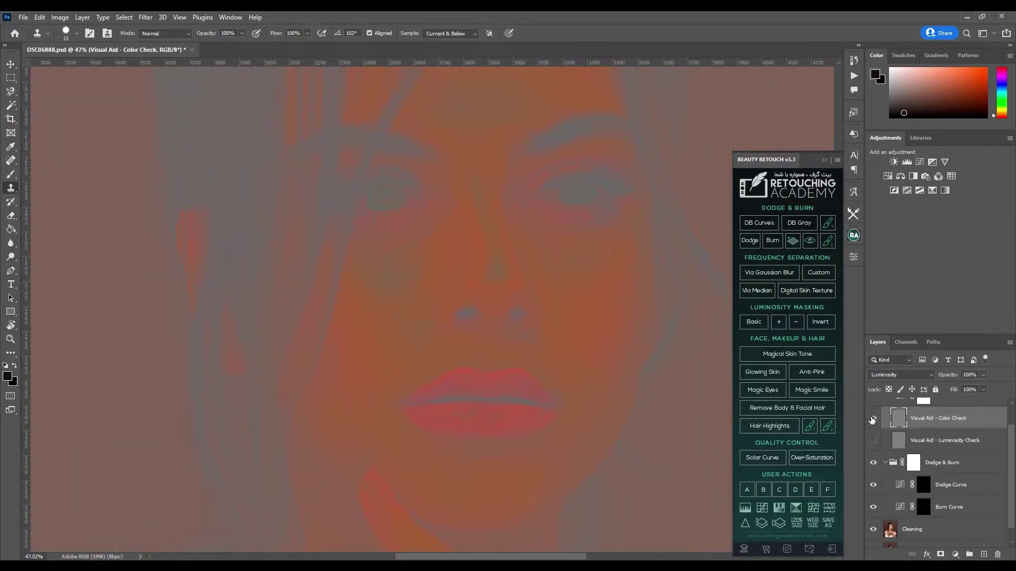
Switch the visual aid from Color Check to Luminosity Check and target the Dodge Curve layer's mask
click(873, 418)
click(923, 485)
click(873, 440)
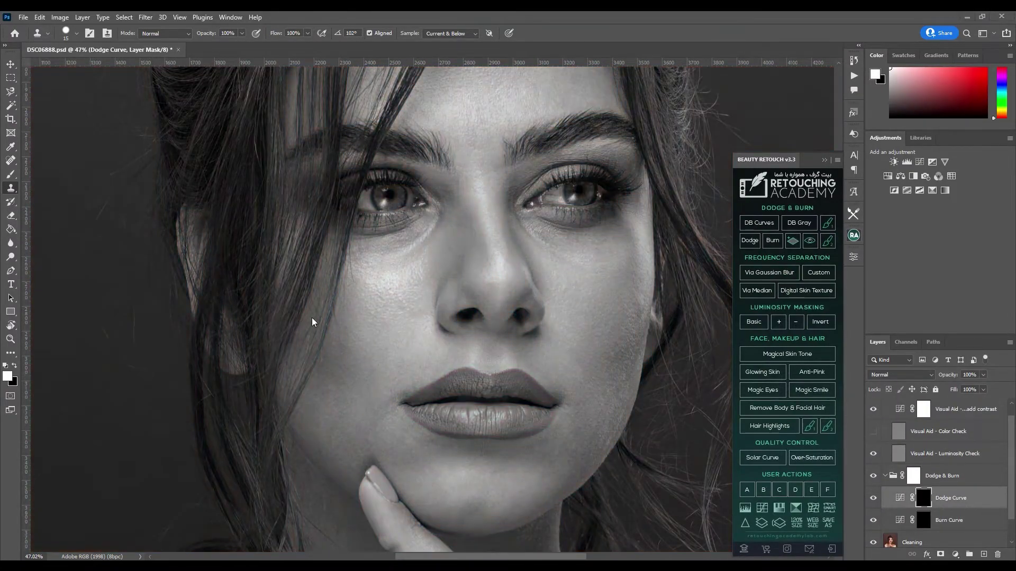
Dodge dark patches on the chin and right cheek on the Dodge Curve mask with a soft brush at 2% flow
scroll(548, 358, up, 4)
key(b)
scroll(464, 411, down, 3)
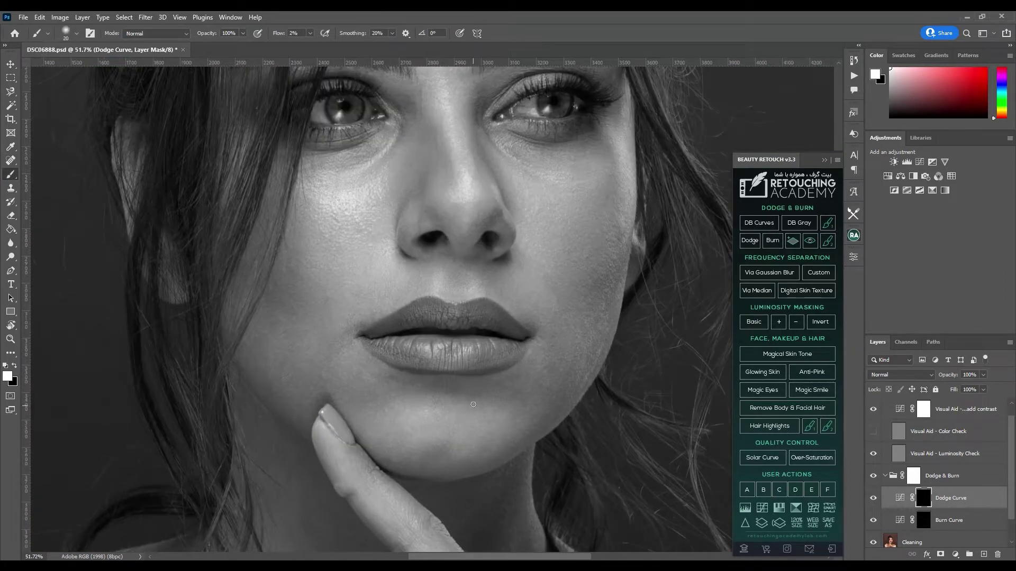
scroll(529, 370, up, 2)
scroll(597, 280, up, 3)
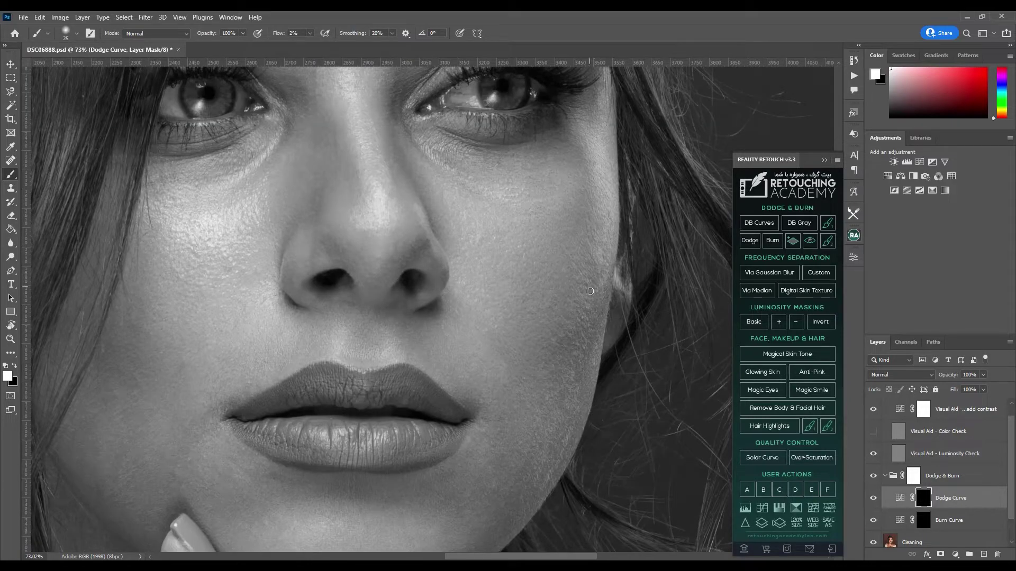
scroll(469, 350, down, 3)
scroll(434, 258, up, 3)
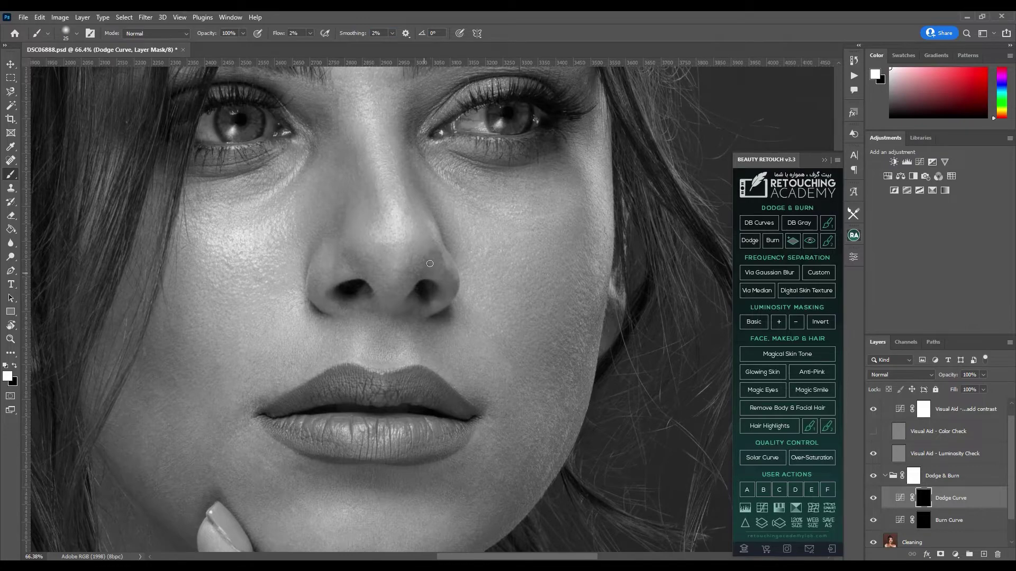
Dodge the uneven tones around the nose tip and nostrils with a 35 px brush at 2% flow
scroll(429, 259, up, 4)
key(bracketleft)
key(bracketleft)
key(bracketleft)
key(bracketleft)
key(bracketleft)
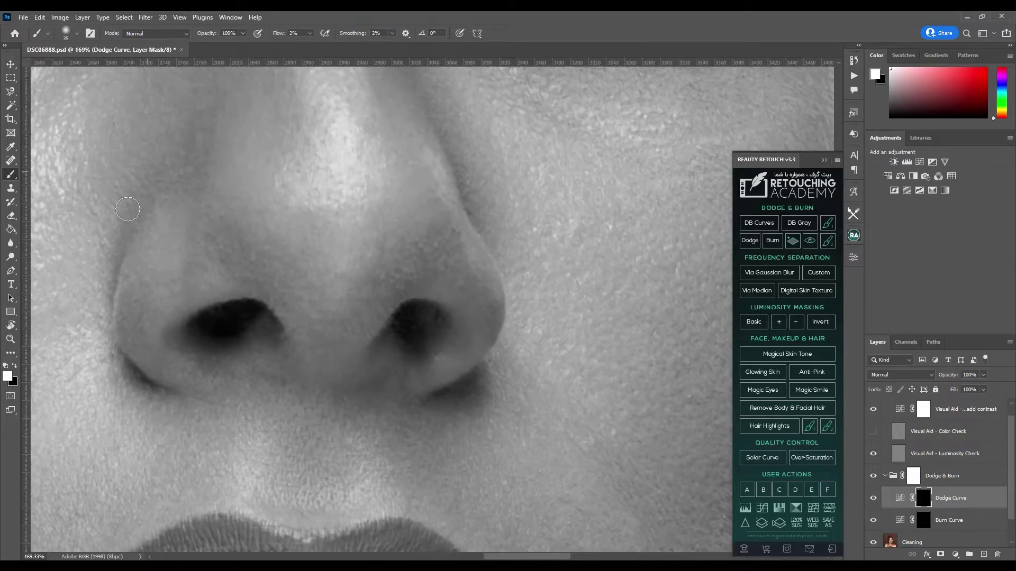
scroll(495, 310, down, 5)
scroll(487, 468, up, 2)
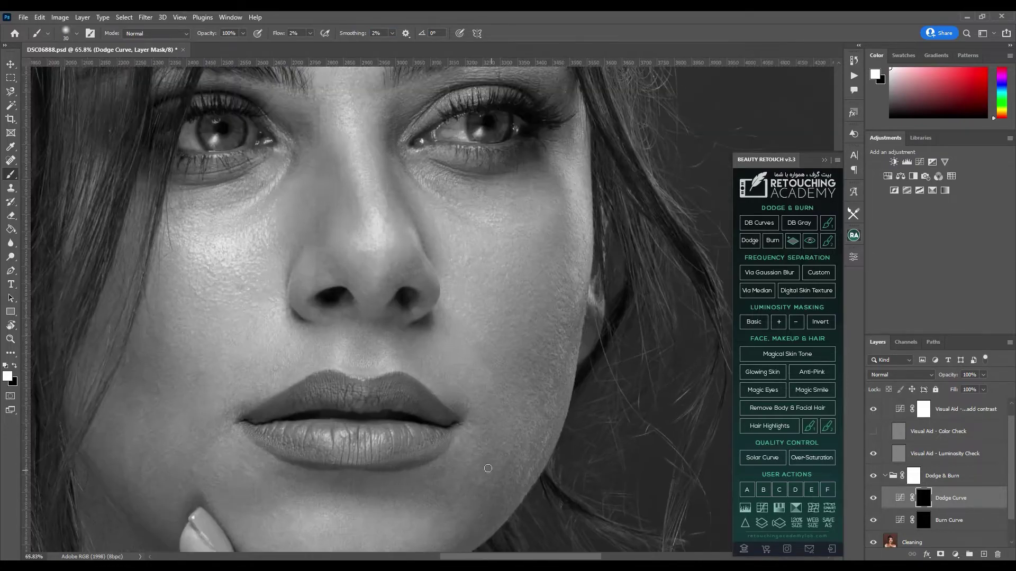
Lighten small dark patches between the nose and upper lip with a 30 px brush
scroll(461, 410, up, 2)
key(bracketleft)
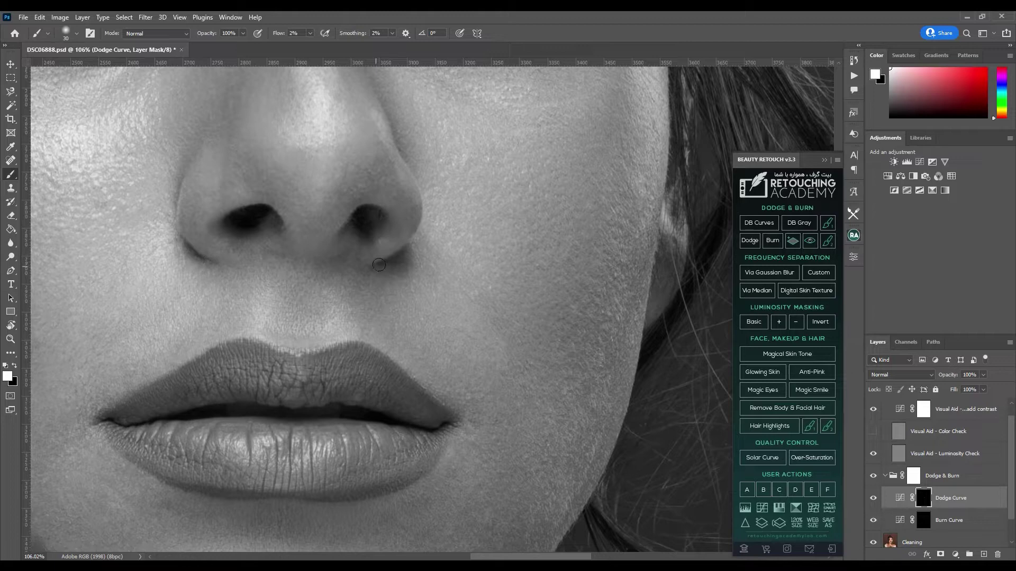
scroll(396, 261, down, 2)
key(bracketright)
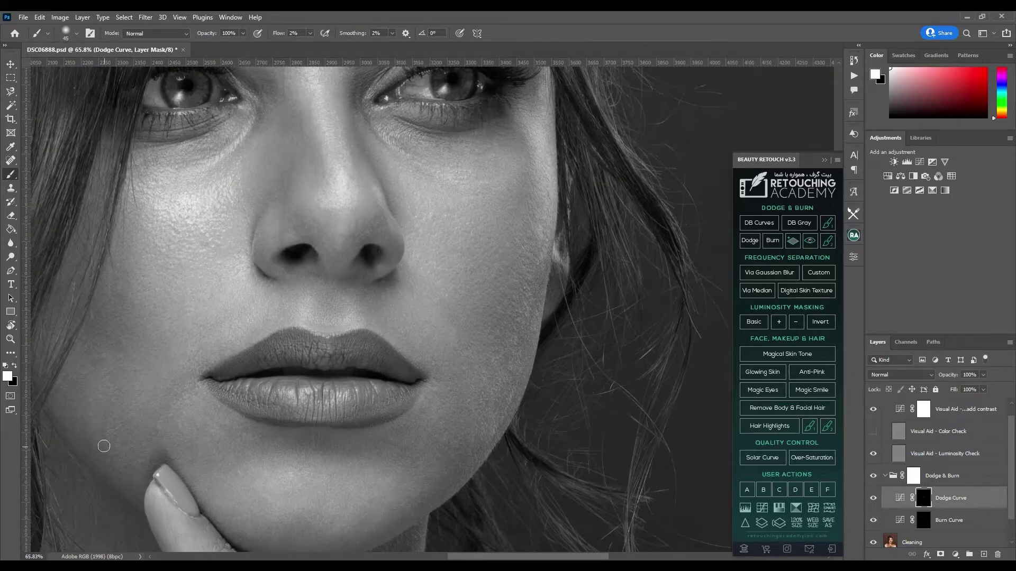
Dodge larger shadow patches on the left jaw and beside the nose bridge, enlarging the brush to about 80 px
scroll(162, 327, down, 2)
key(bracketleft)
key(bracketleft)
key(bracketleft)
key(bracketleft)
key(bracketleft)
scroll(200, 356, down, 2)
key(bracketleft)
key(bracketleft)
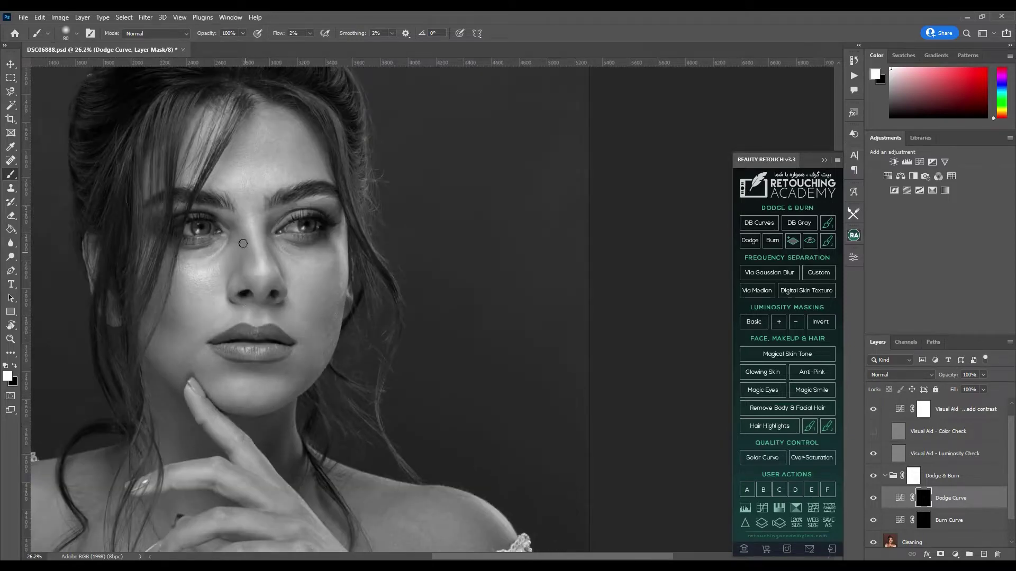
key(bracketleft)
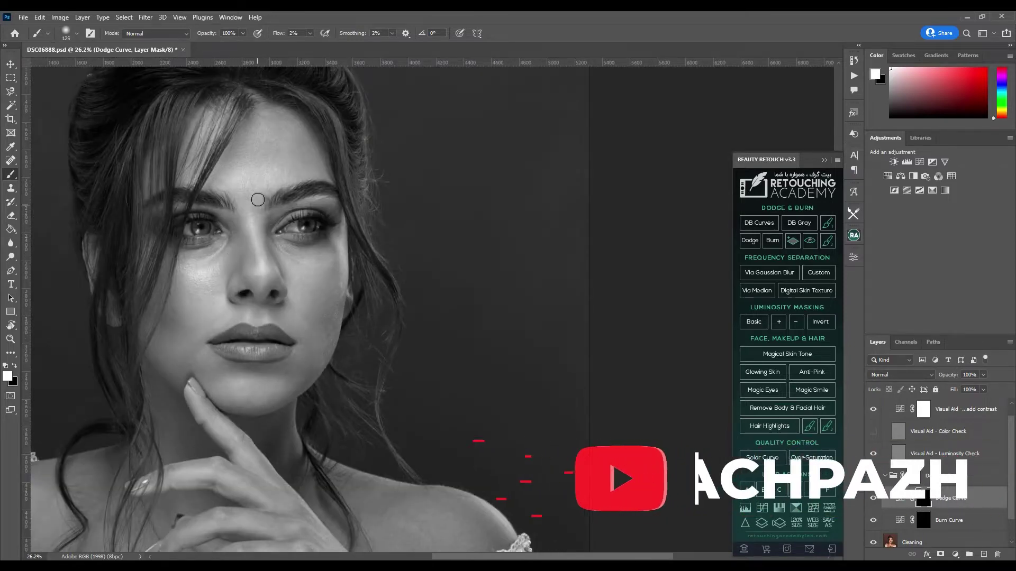
Dodge between the eyebrows with a 125 px brush and at the right eye's inner corner with a 40 px brush
key(bracketright)
key(bracketright)
key(bracketright)
key(bracketright)
scroll(281, 265, up, 4)
key(bracketleft)
key(bracketleft)
key(bracketleft)
key(bracketleft)
key(bracketleft)
key(bracketleft)
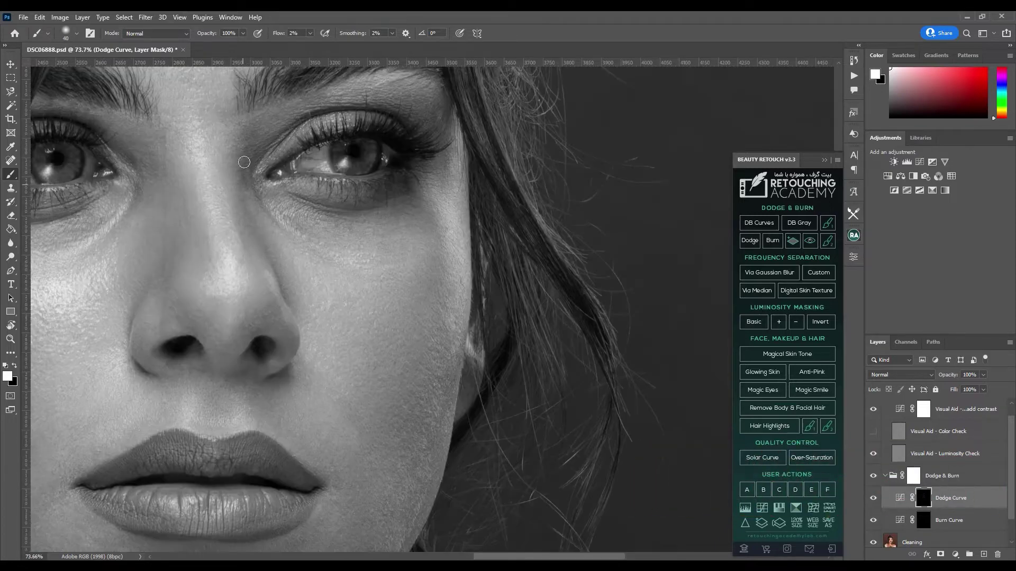
Dodge the darker skin on the lower left cheek above the fingertip with an 80 px brush
scroll(374, 175, down, 4)
scroll(382, 342, down, 3)
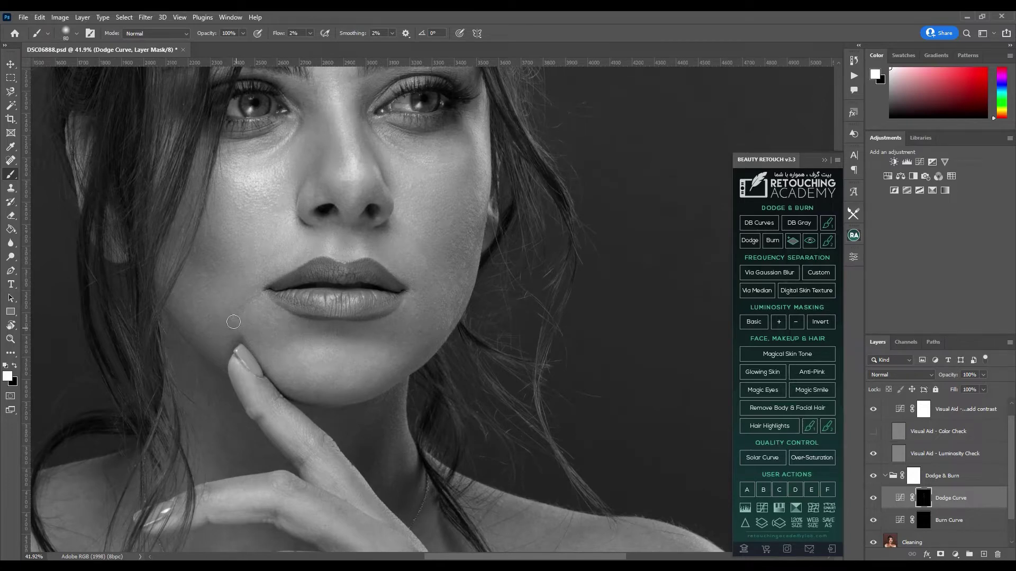
key(bracketright)
key(bracketright)
key(bracketright)
key(bracketright)
Burn bright patches around the chin on the Burn Curve mask and merge the retouching layers into one Dodge & Burn layer
key(alt+bracketleft)
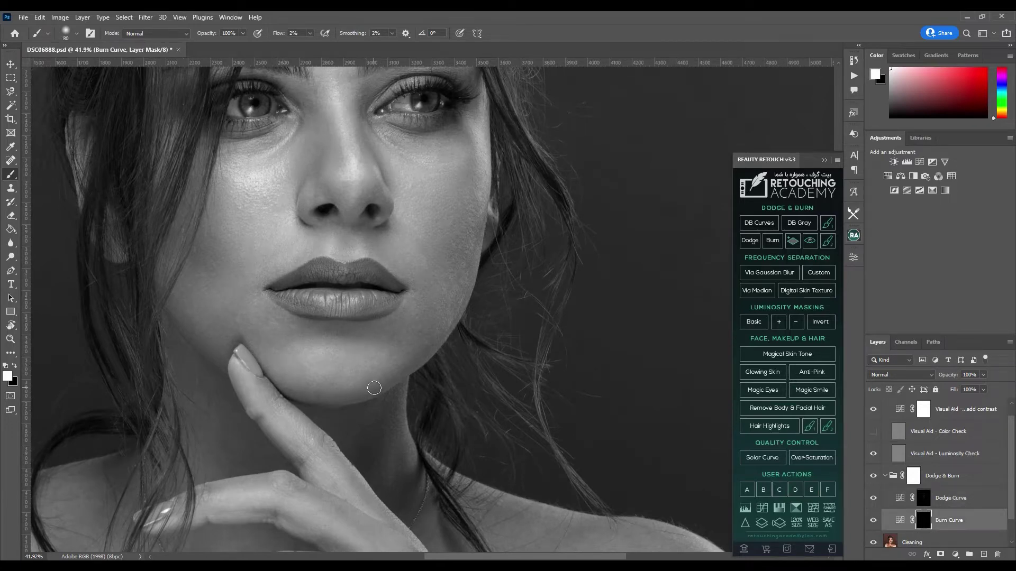
scroll(304, 391, down, 2)
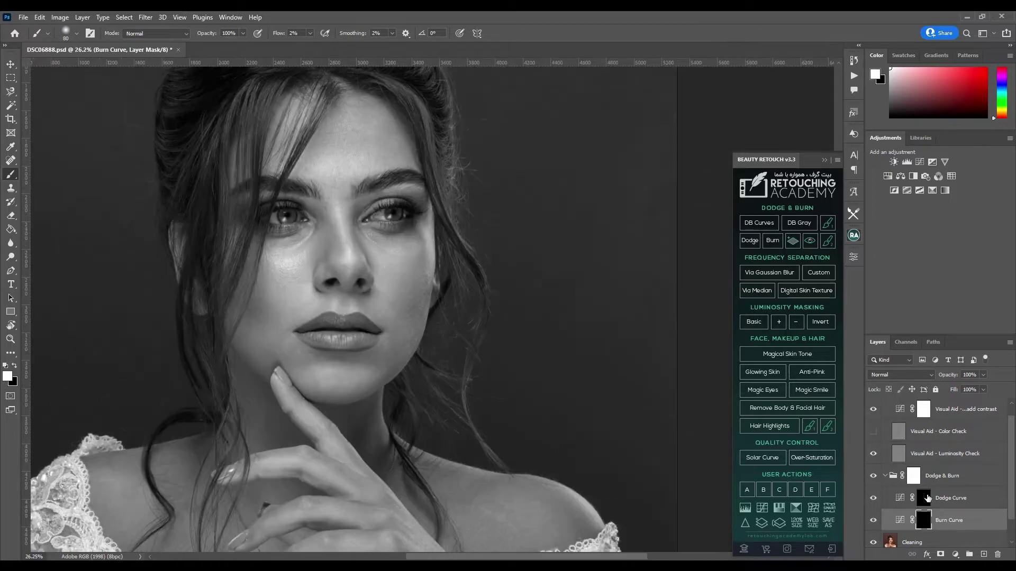
scroll(352, 102, down, 2)
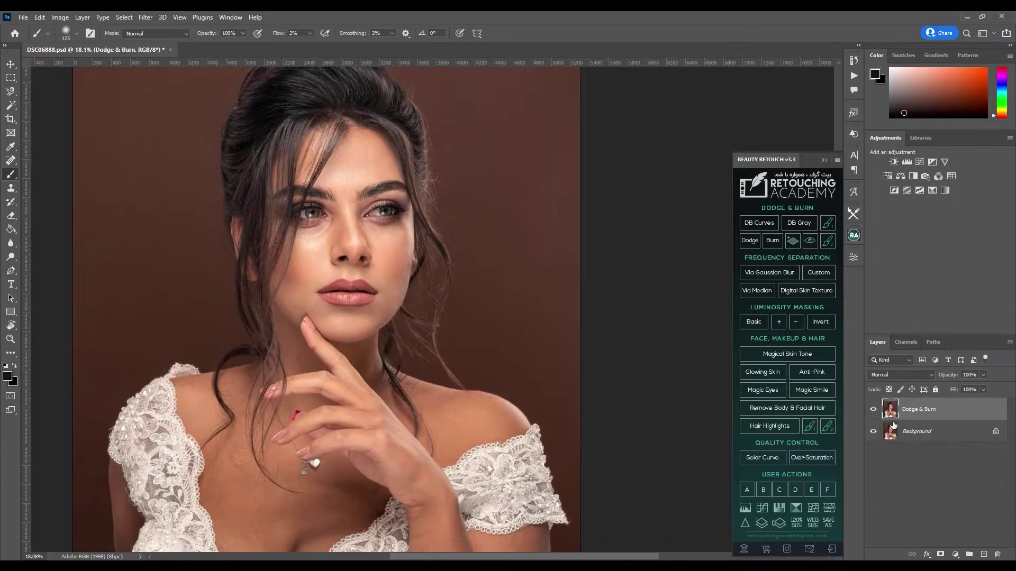
Duplicate the Dodge & Burn layer and apply the Retouch4me Dodge Burn filter with Blend raised above 100
key(ctrl+j)
key(ctrl+alt+f)
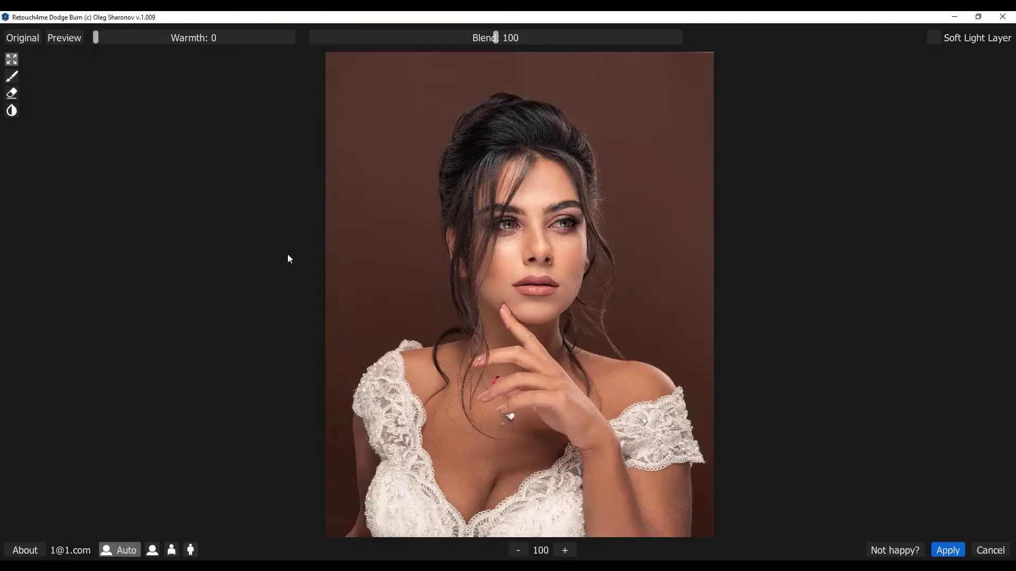
drag(495, 38, 548, 38)
click(64, 37)
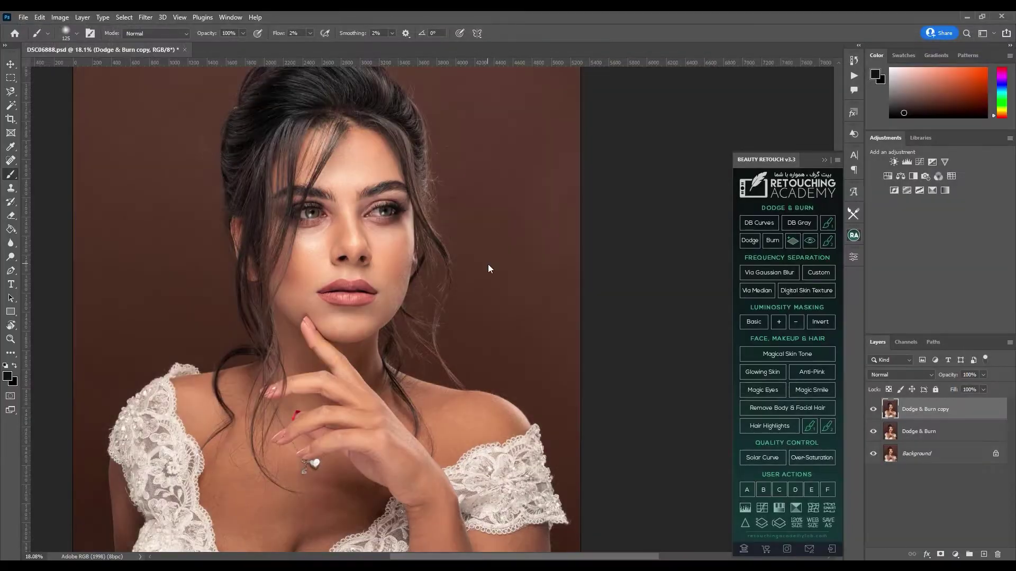
Refine the skin beside the mouth on a new dodge-and-burn set with a 10 px brush at 2% flow and merge it
scroll(488, 268, up, 5)
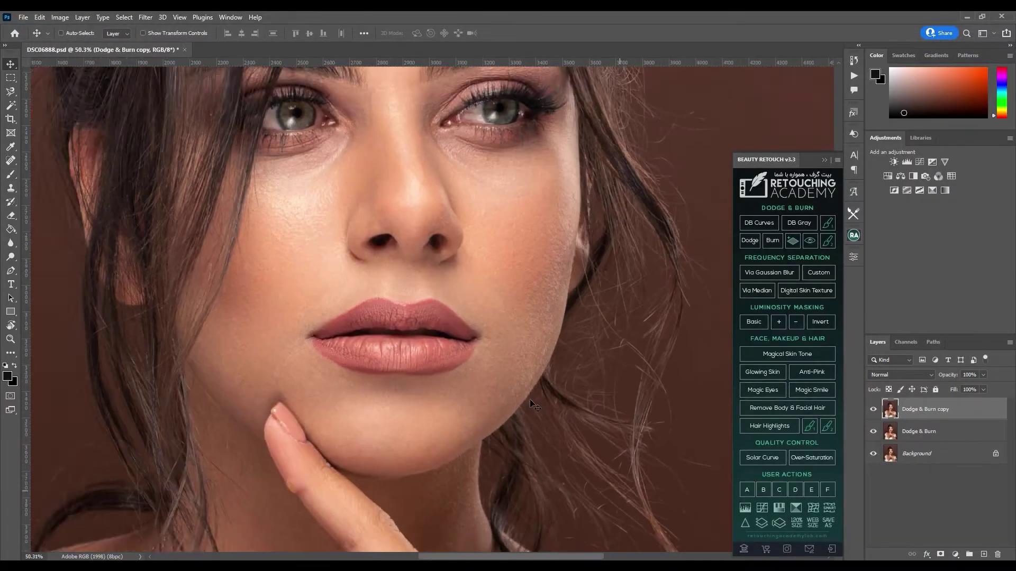
scroll(531, 401, up, 6)
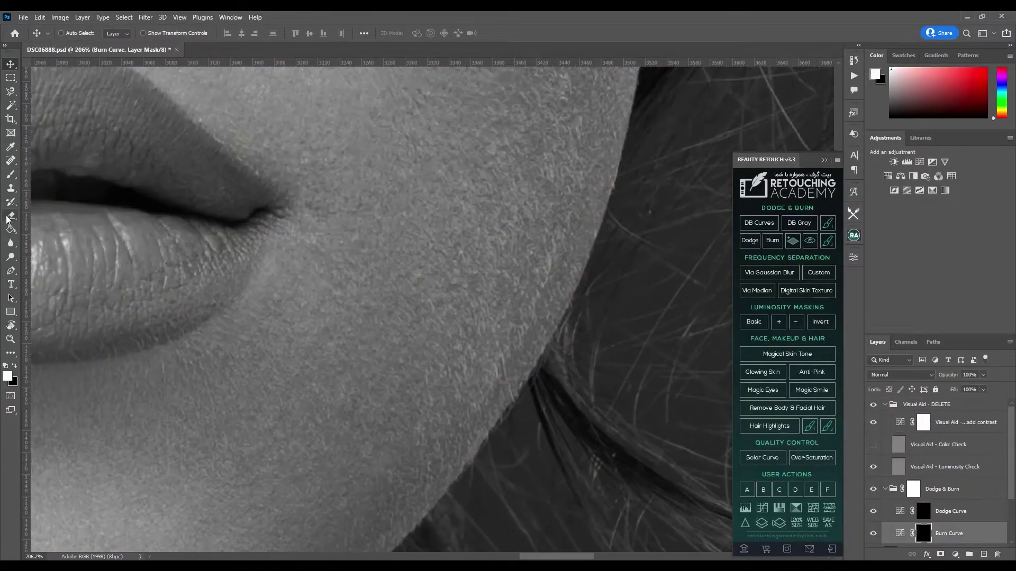
key(b)
key(alt+bracketright)
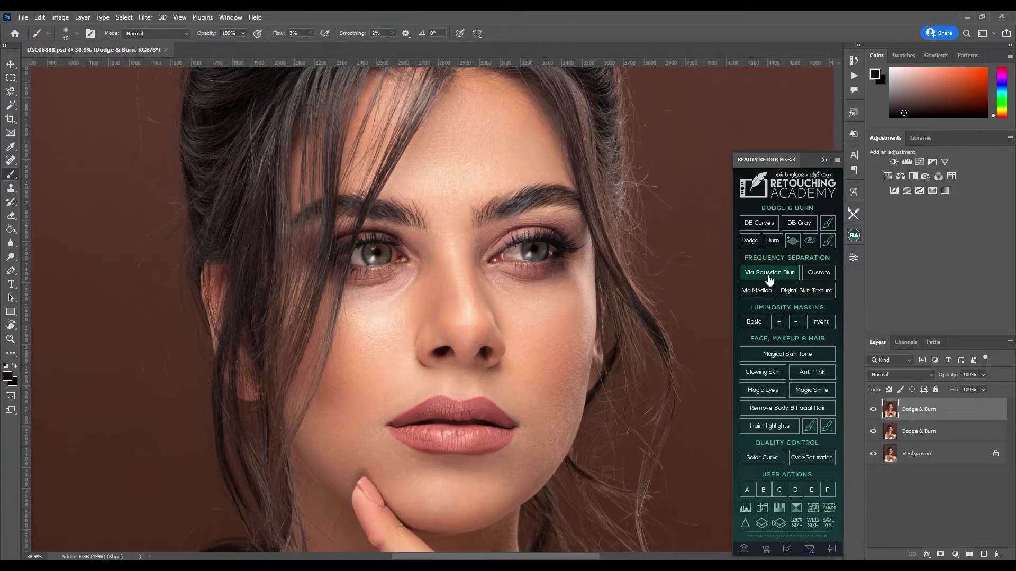
Run frequency separation via Gaussian Blur with a radius of 6.4 pixels
click(769, 273)
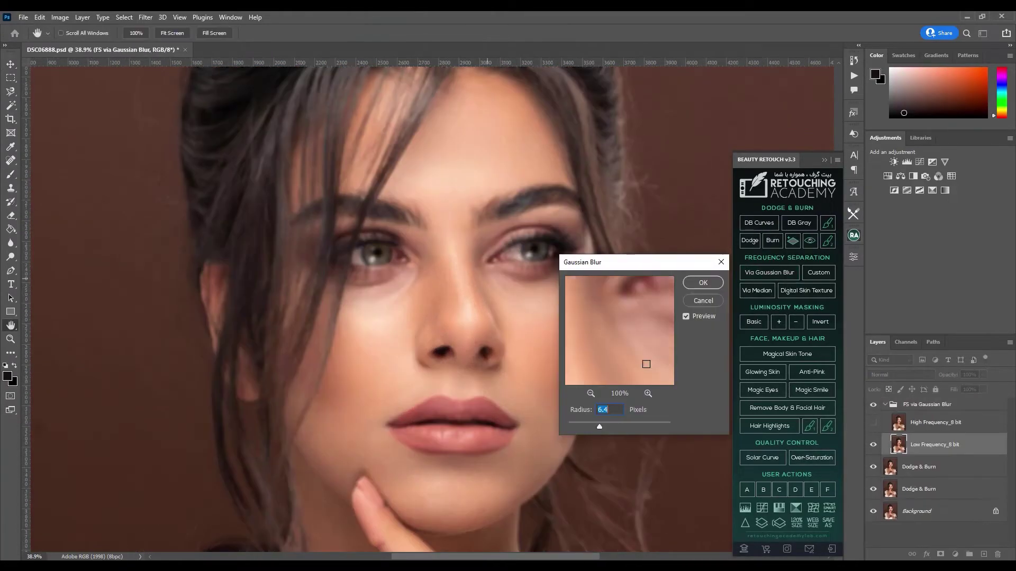
key(Return)
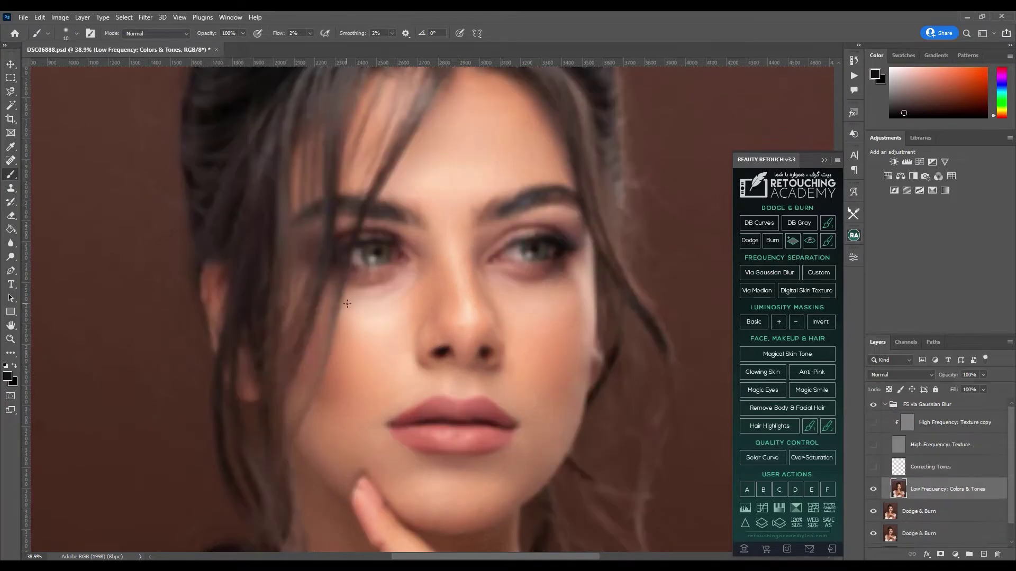
Duplicate the Low Frequency: Colors & Tones layer and blend the skin beside the nose with a 125 px Mixer Brush
scroll(545, 295, up, 4)
drag(471, 260, 562, 208)
key(bracketleft)
key(bracketright)
key(bracketright)
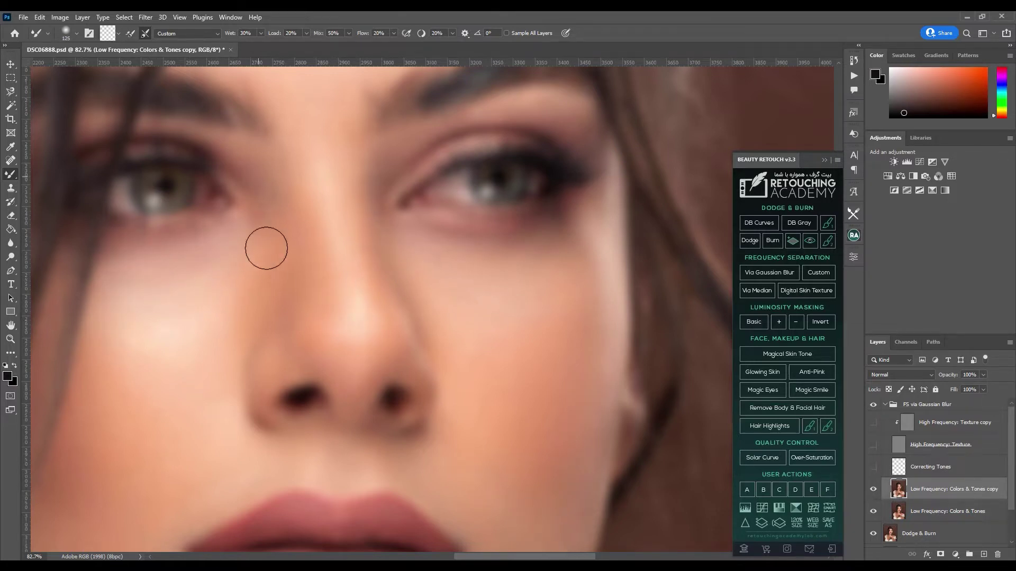
Smooth the tonal transitions on the left cheek with the Mixer Brush at 200 px
scroll(249, 164, down, 2)
key(bracketright)
key(bracketright)
key(bracketright)
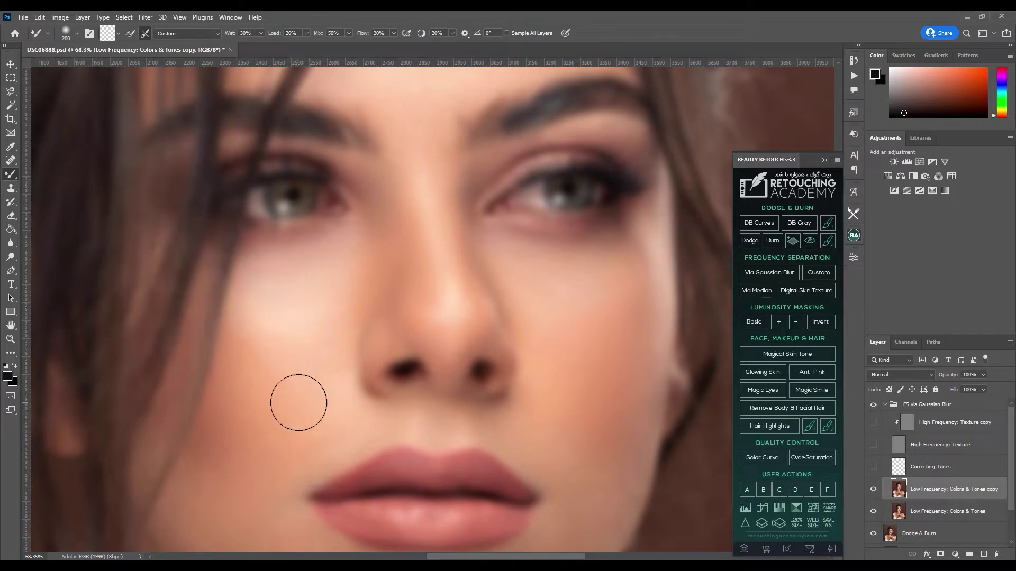
scroll(320, 392, down, 2)
scroll(276, 374, down, 2)
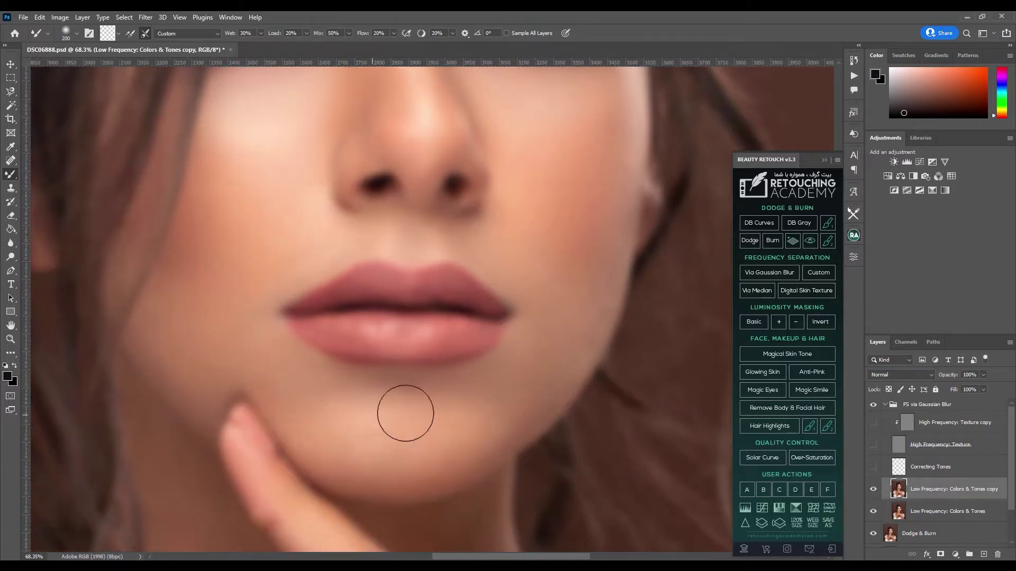
Blend the skin tones on the chin, around the mouth and on the right cheek, using a 150 px Mixer Brush
key(bracketleft)
key(bracketleft)
key(bracketleft)
key(bracketright)
key(bracketright)
key(bracketright)
key(bracketright)
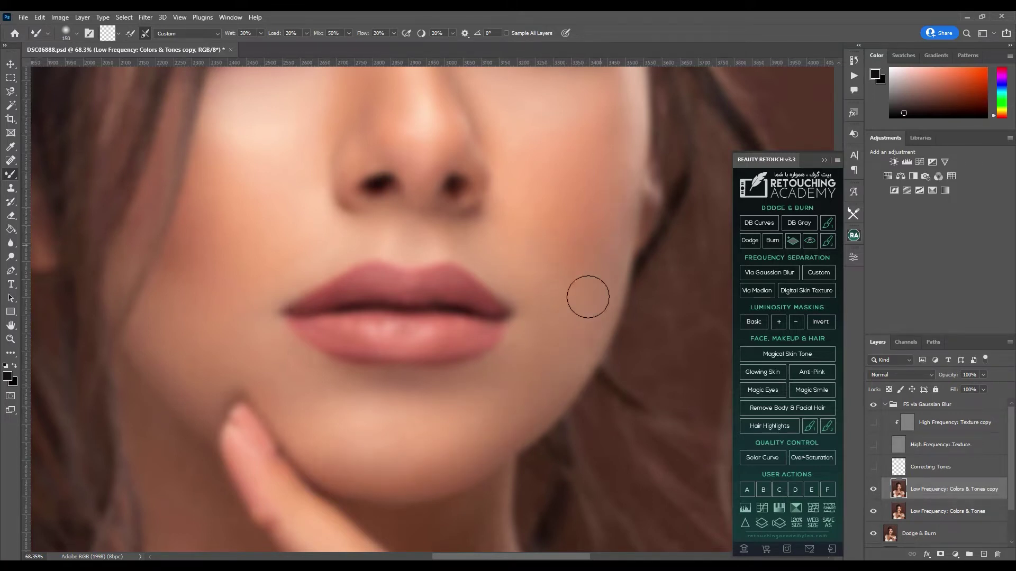
Blend the skin on the nose bridge between the eyes with a 125 px Mixer Brush
scroll(524, 249, up, 3)
scroll(390, 279, up, 3)
key(bracketleft)
key(bracketleft)
key(bracketleft)
key(bracketleft)
key(bracketleft)
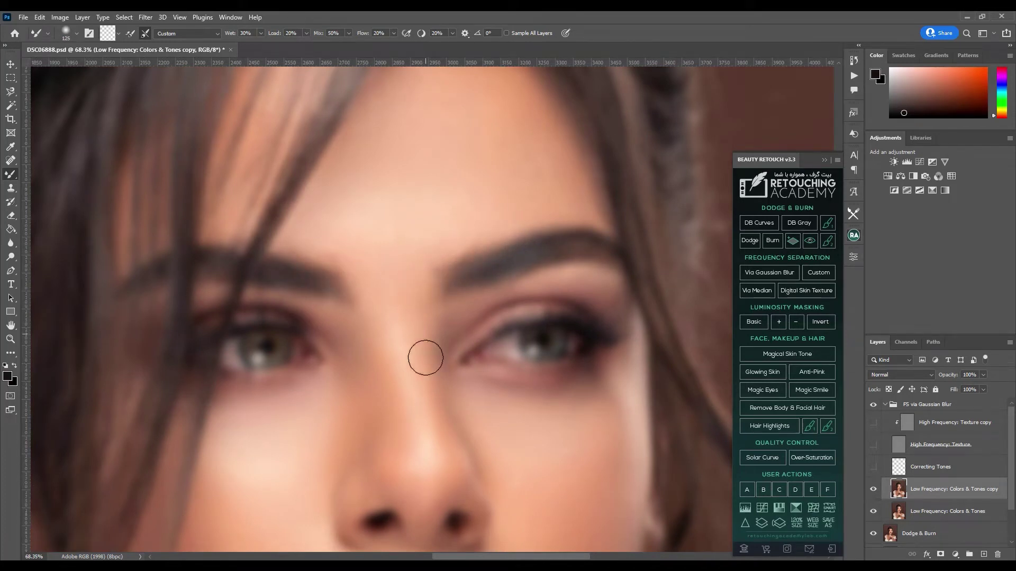
Blend the forehead tones with a 175 px Mixer Brush and check the result with the texture layers shown
scroll(356, 234, up, 3)
key(bracketright)
key(bracketright)
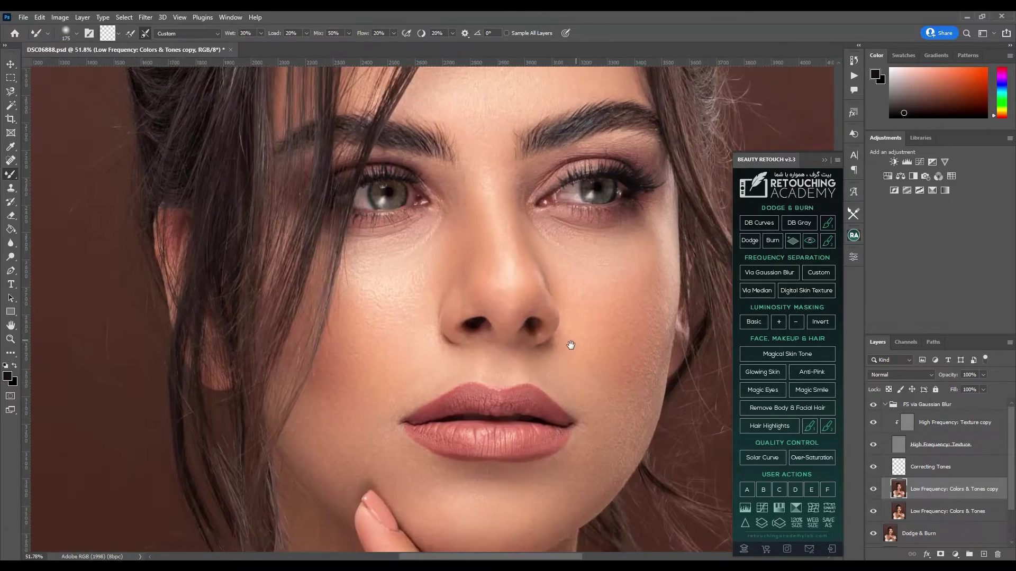
scroll(556, 399, down, 3)
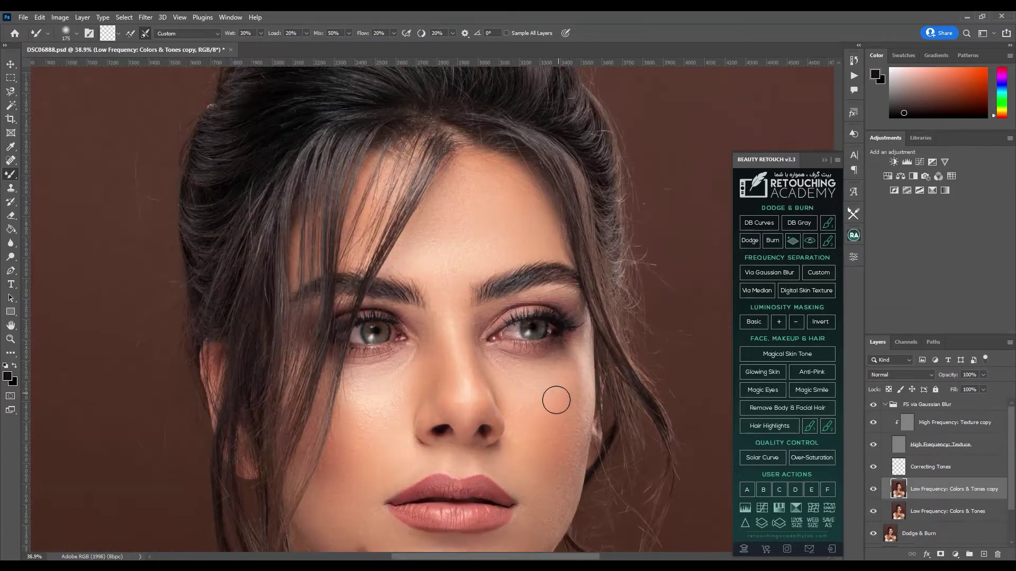
scroll(544, 386, up, 3)
scroll(538, 407, down, 2)
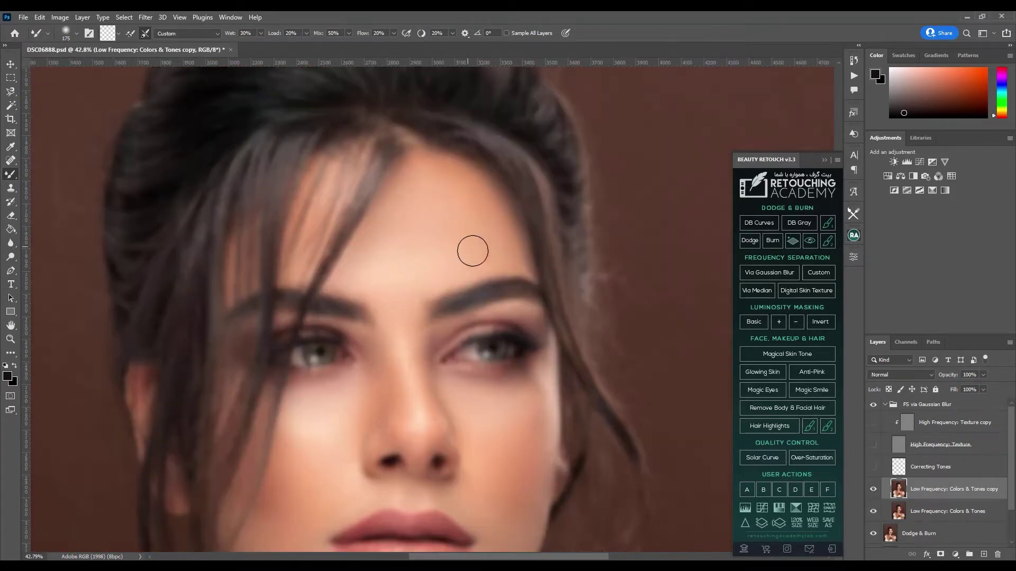
Lasso the right side of the forehead and soften it with a Gaussian Blur of about 44.3 pixels
key(l)
mouse_move(450, 175)
mouse_down()
mouse_move(484, 268)
mouse_move(466, 177)
mouse_up()
click(146, 17)
click(159, 28)
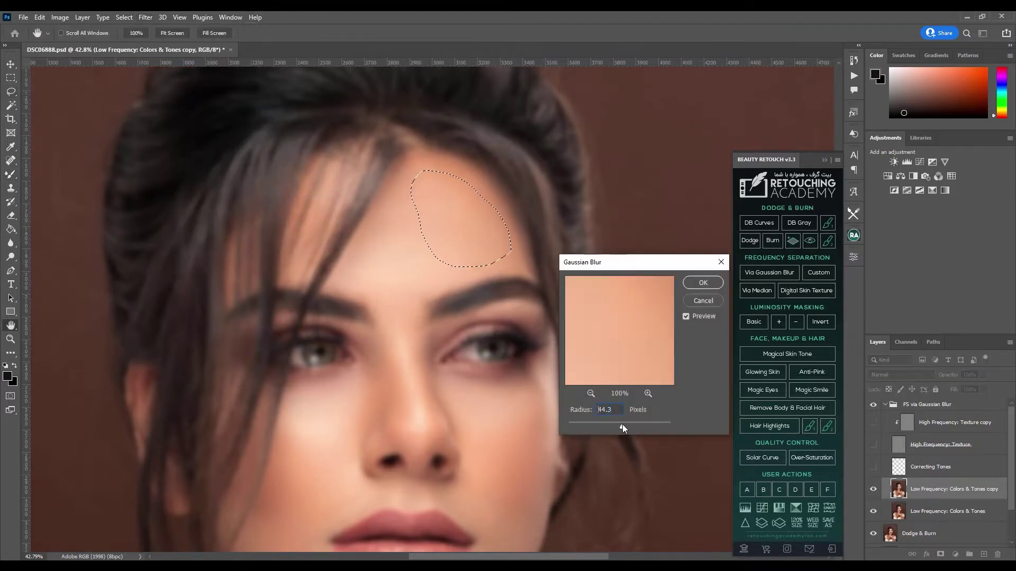
key(Return)
Lasso further skin areas on the cheeks and chin of the low-frequency copy and soften their tones
mouse_move(494, 246)
mouse_down()
mouse_move(442, 267)
mouse_move(510, 94)
mouse_up()
drag(400, 253, 390, 266)
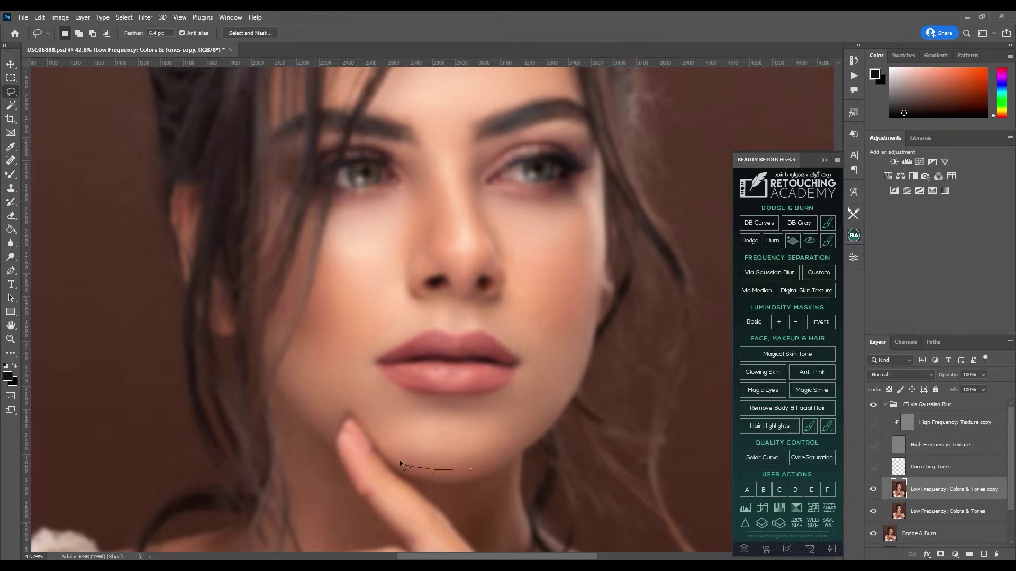
drag(563, 374, 528, 351)
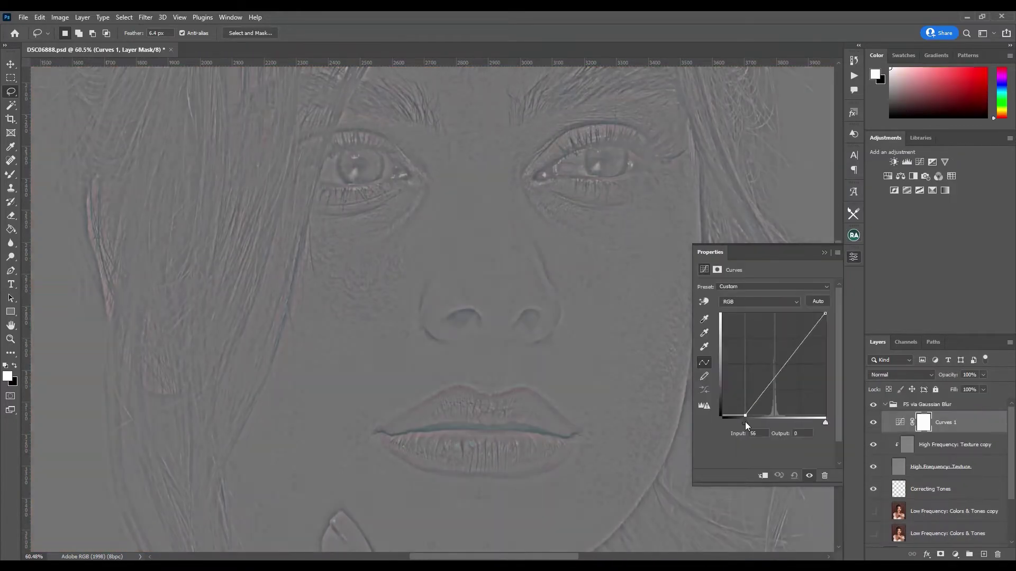
Raise the black point of the Curves 1 adjustment to increase contrast in the high-frequency texture view
drag(745, 421, 757, 423)
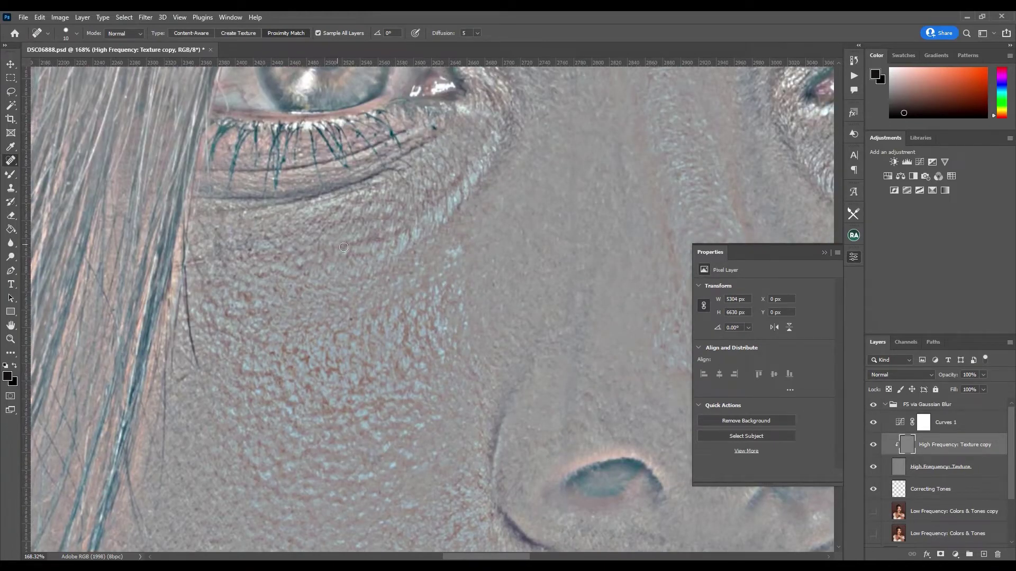
Heal the uneven skin texture under the eye on the High Frequency: Texture copy layer with the Spot Healing Brush
click(247, 294)
click(297, 265)
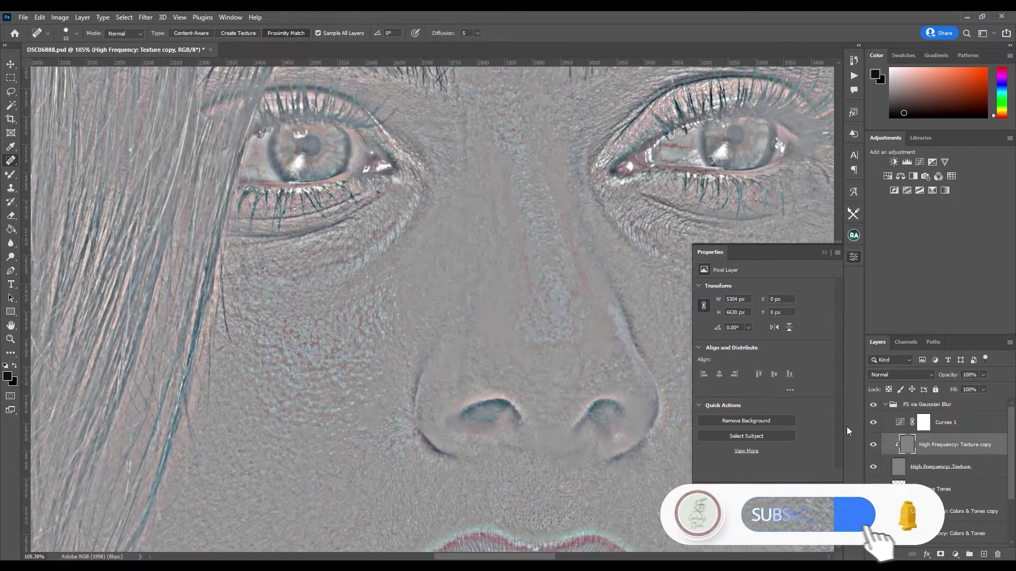
scroll(463, 319, up, 3)
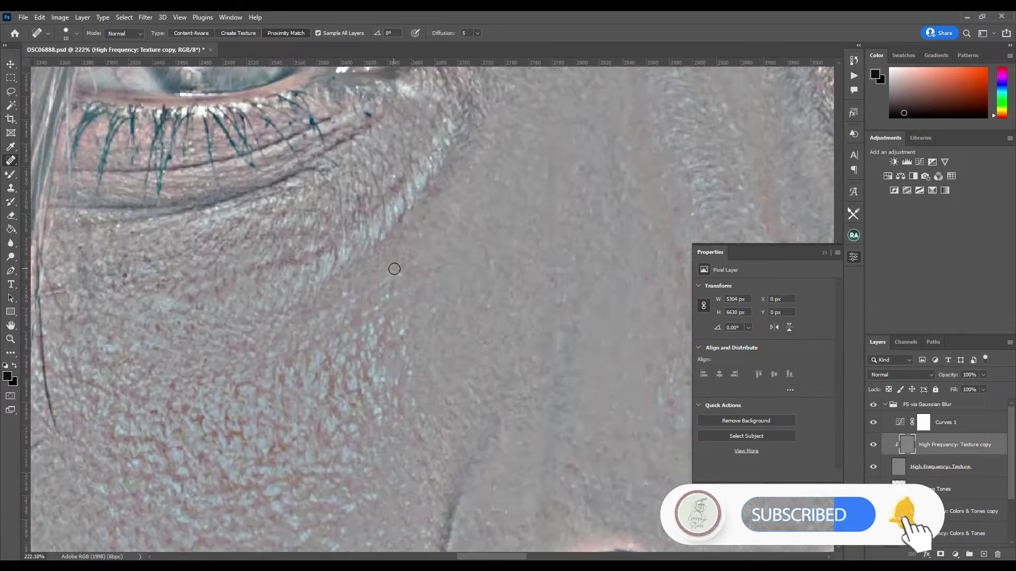
scroll(462, 319, up, 2)
Duplicate the High Frequency: Texture copy layer as a clipped layer and set up a 15 px Clone Stamp sampling the current layer
key(s)
key(ctrl+j)
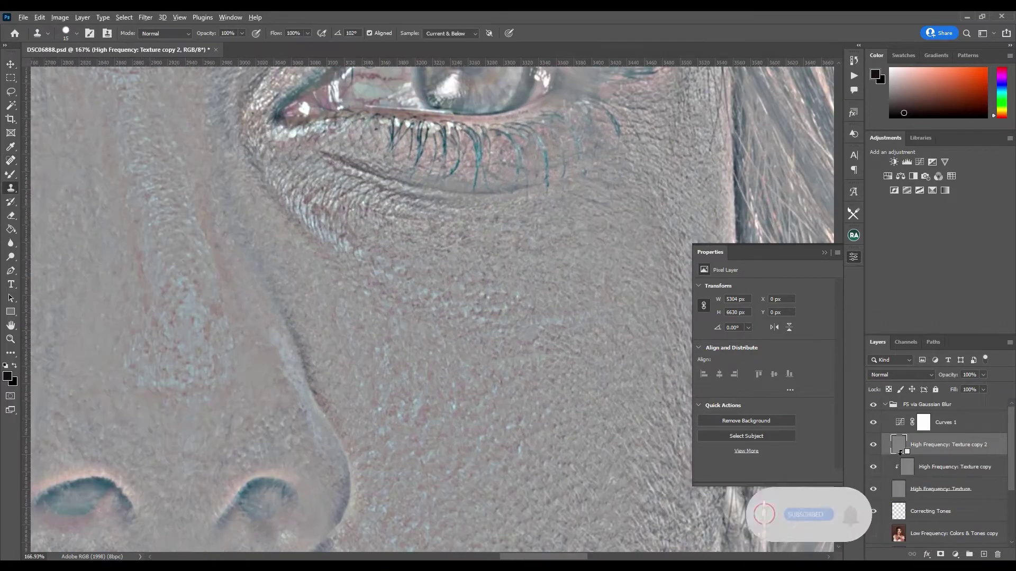
right_click(363, 261)
key(Escape)
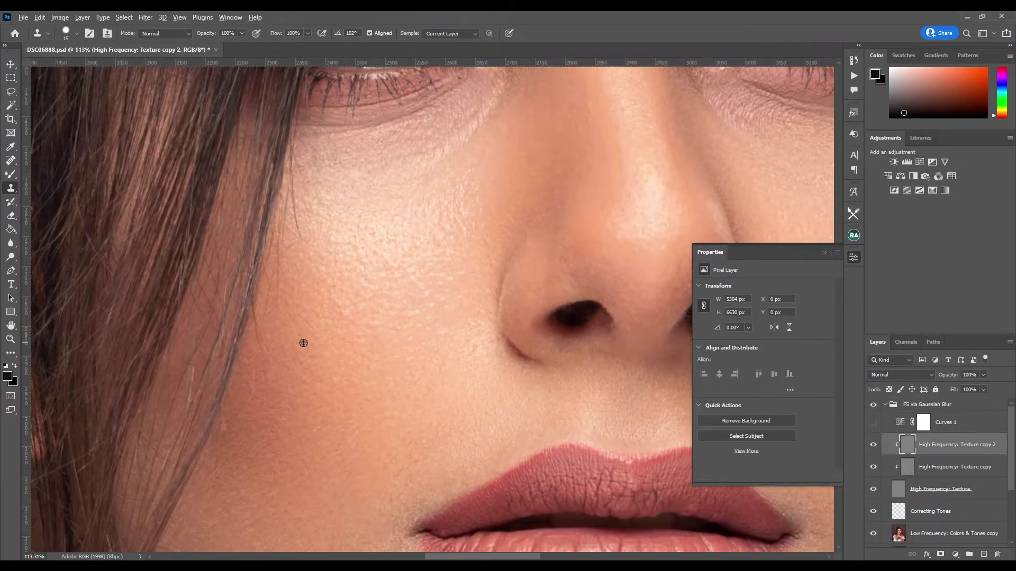
Clone clean skin texture over rough spots on the cheek, around the mouth corner and beside the eyes
scroll(490, 286, down, 5)
scroll(327, 321, up, 5)
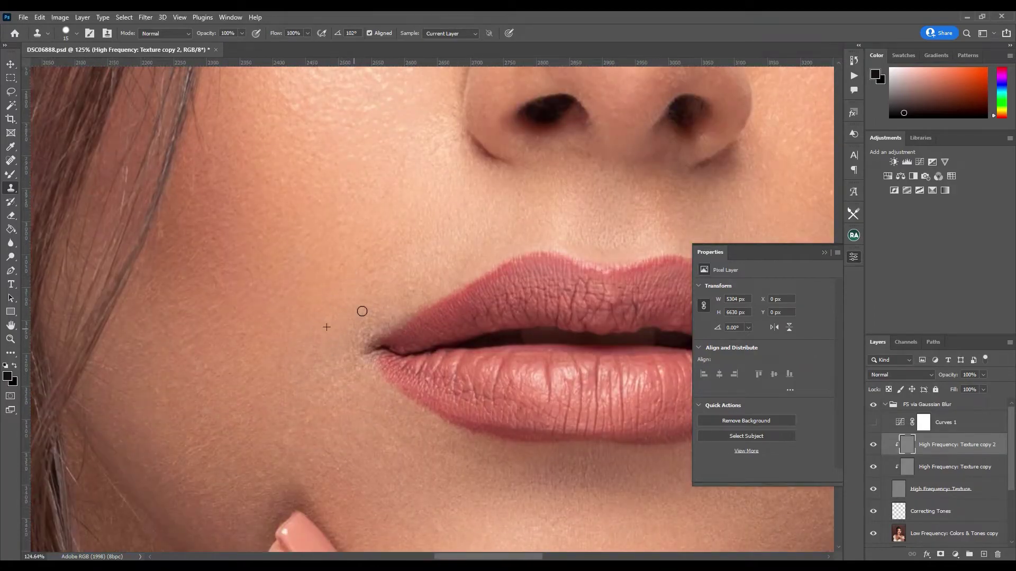
scroll(301, 451, down, 5)
scroll(411, 396, up, 3)
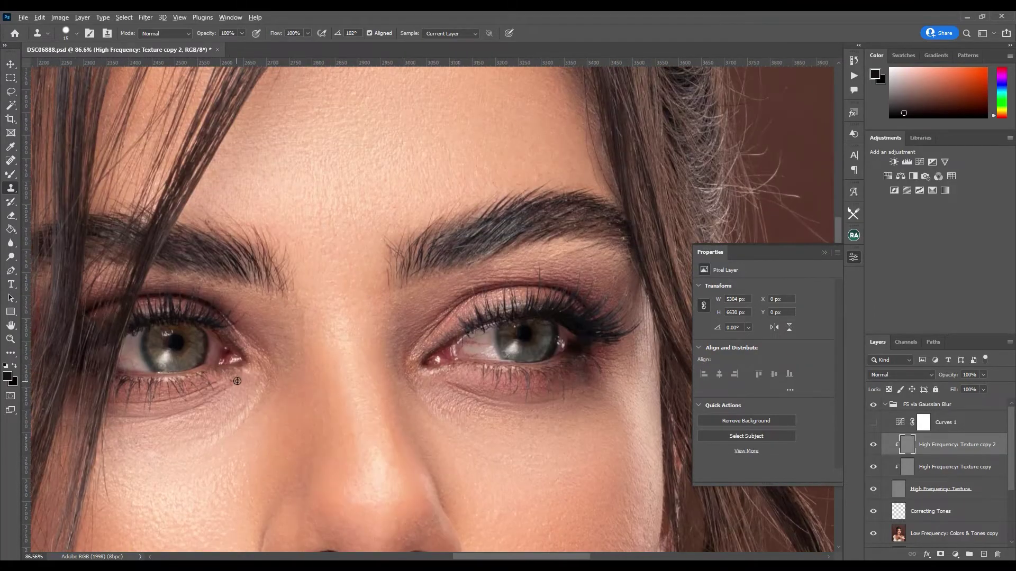
scroll(324, 325, up, 3)
scroll(299, 238, up, 5)
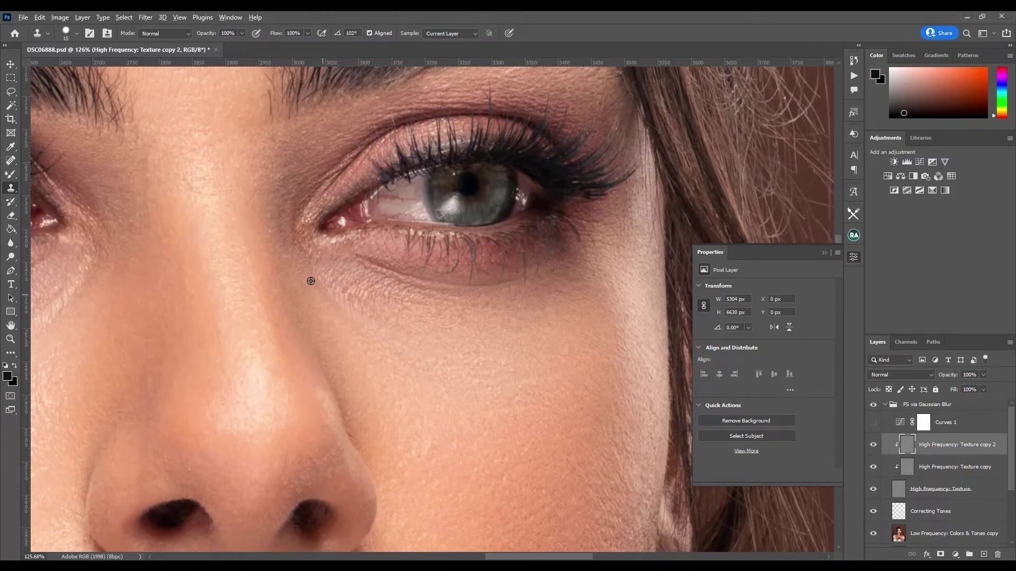
Set the Clone Stamp flow to 10% and soften the fine lines under the eyes
scroll(373, 291, down, 5)
scroll(306, 345, up, 4)
key(shift+1)
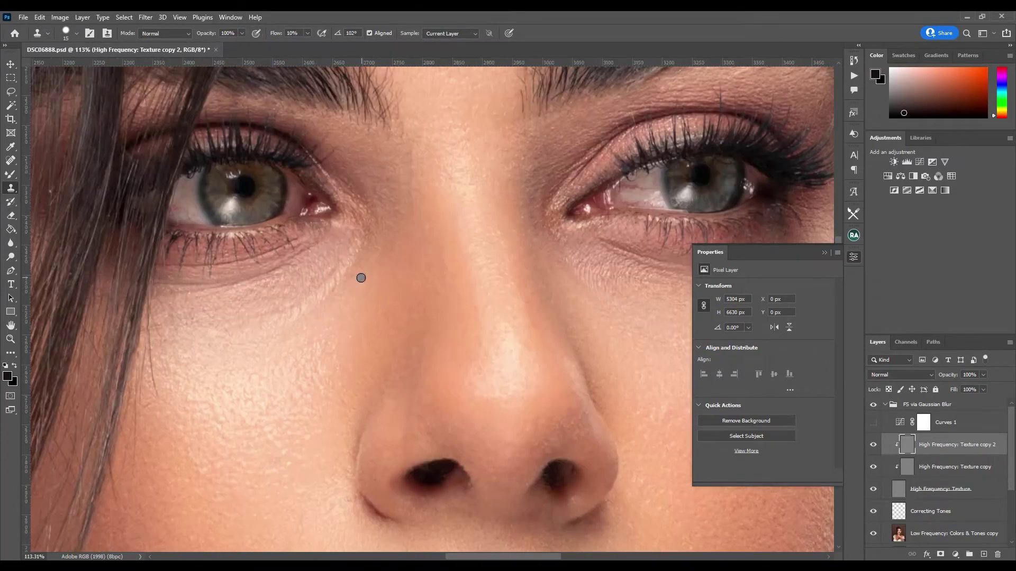
scroll(259, 349, down, 5)
scroll(268, 368, up, 2)
Merge the frequency separation group and build a new Gaussian Blur separation with a 6.4 pixel radius
key(v)
click(927, 404)
scroll(929, 533, down, 2)
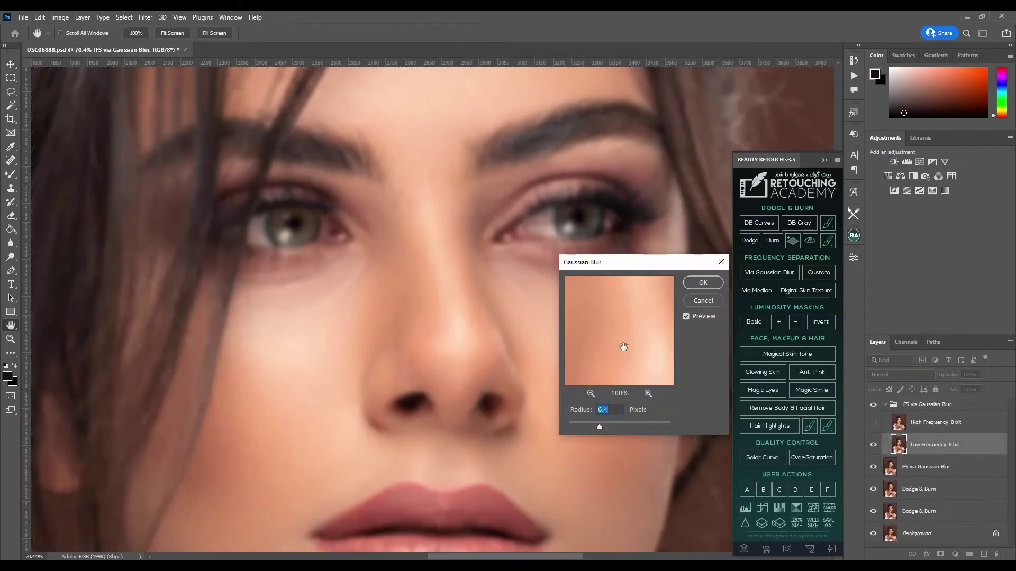
key(Return)
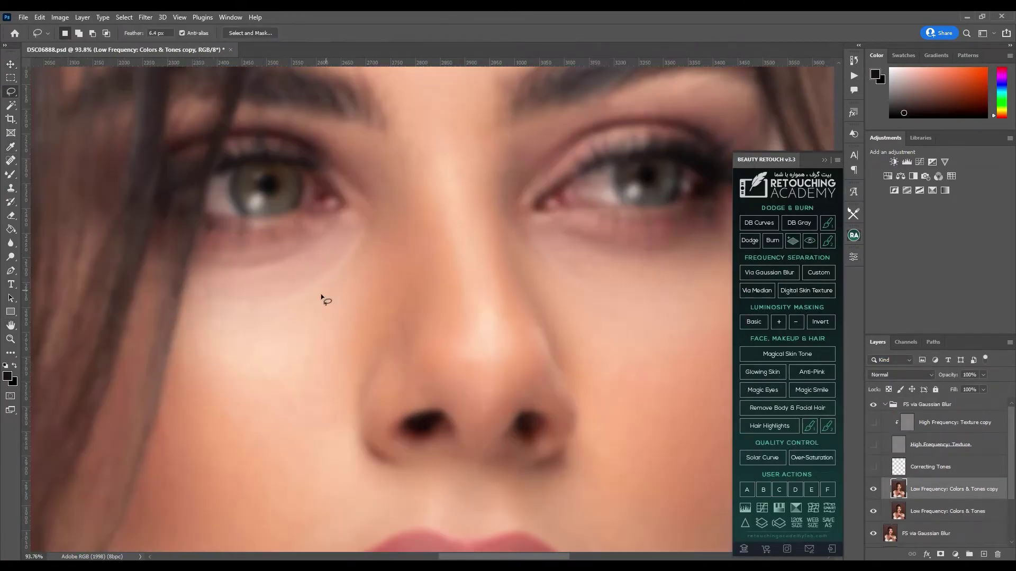
Show the texture layers, lasso the areas under both eyes and soften their tones on the low-frequency copy
click(873, 423)
mouse_move(517, 233)
mouse_down()
mouse_move(619, 294)
mouse_move(615, 321)
mouse_up()
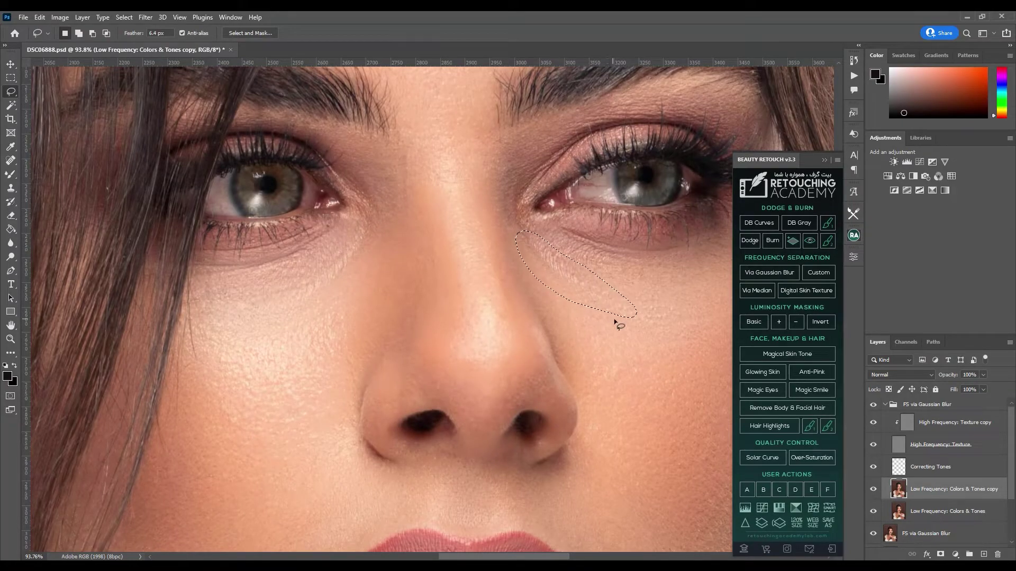
drag(340, 285, 220, 324)
scroll(510, 344, down, 5)
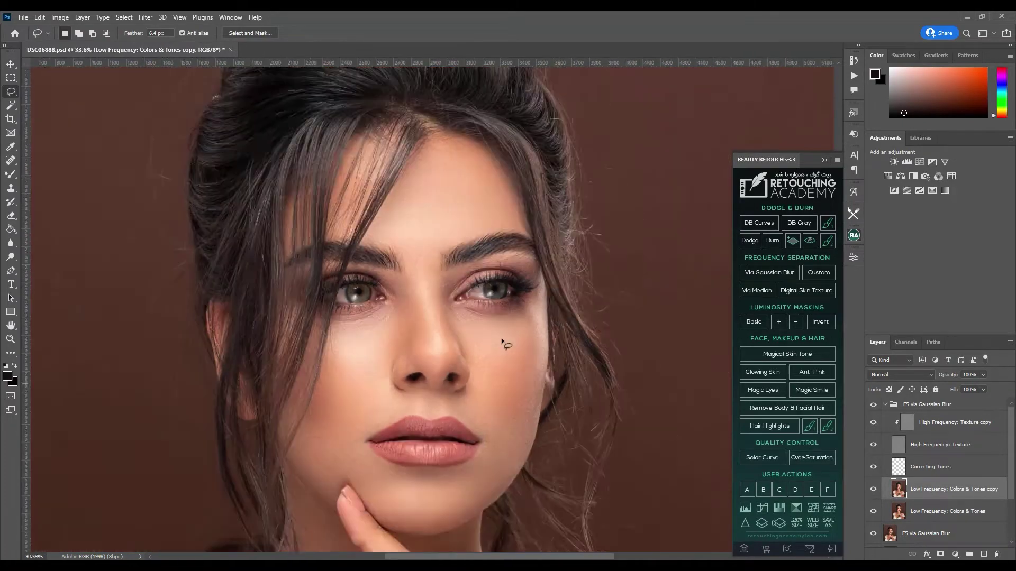
Lasso the skin above the nostril, soften its tones and check the face with the texture layers toggled
scroll(503, 340, up, 8)
scroll(488, 351, down, 6)
scroll(437, 300, up, 5)
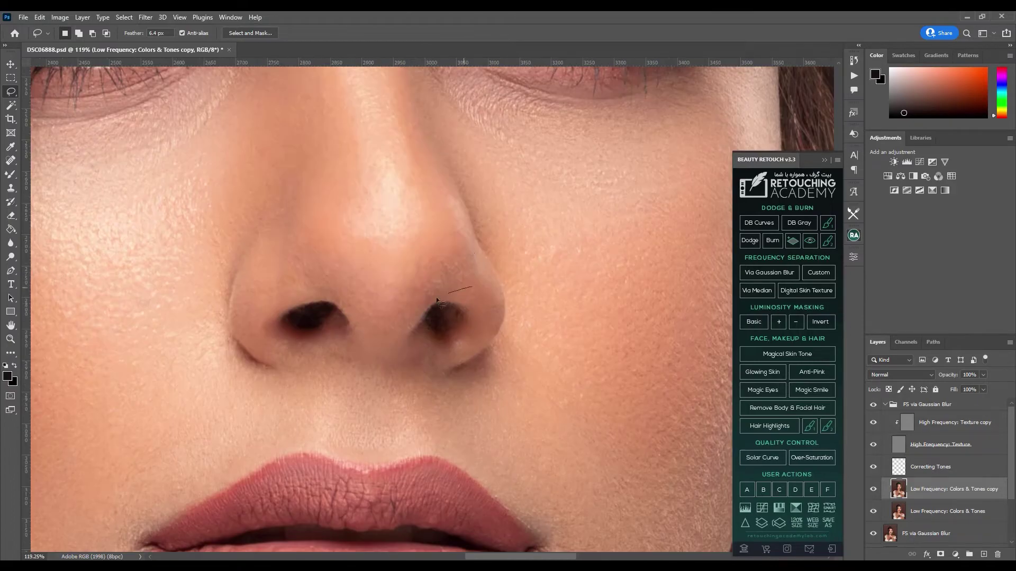
drag(873, 468, 874, 422)
scroll(503, 373, down, 2)
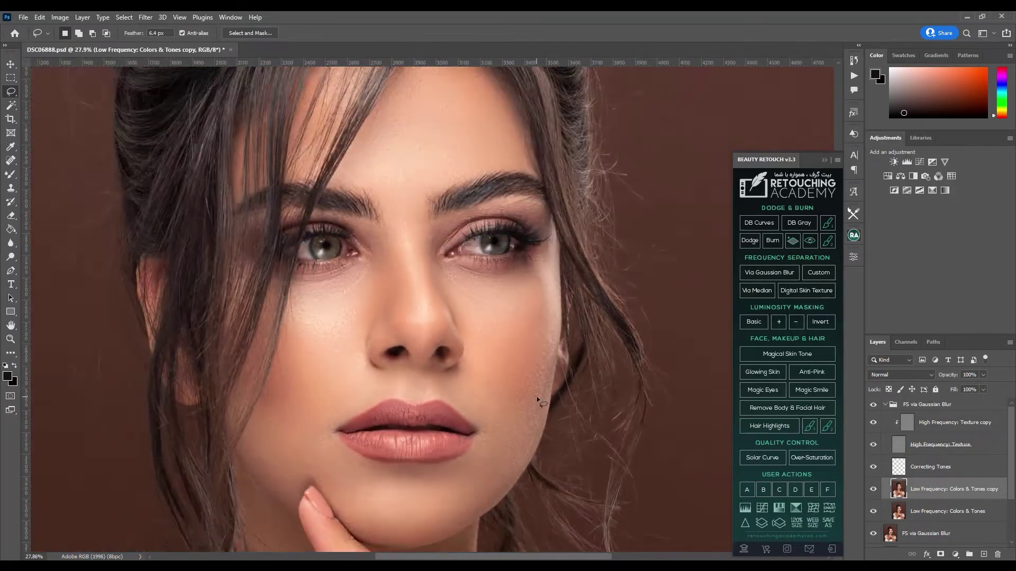
Hide the texture layers and lasso the small tonal transition beside the nostril on the low-frequency copy
scroll(537, 396, down, 3)
key(v)
scroll(565, 311, up, 5)
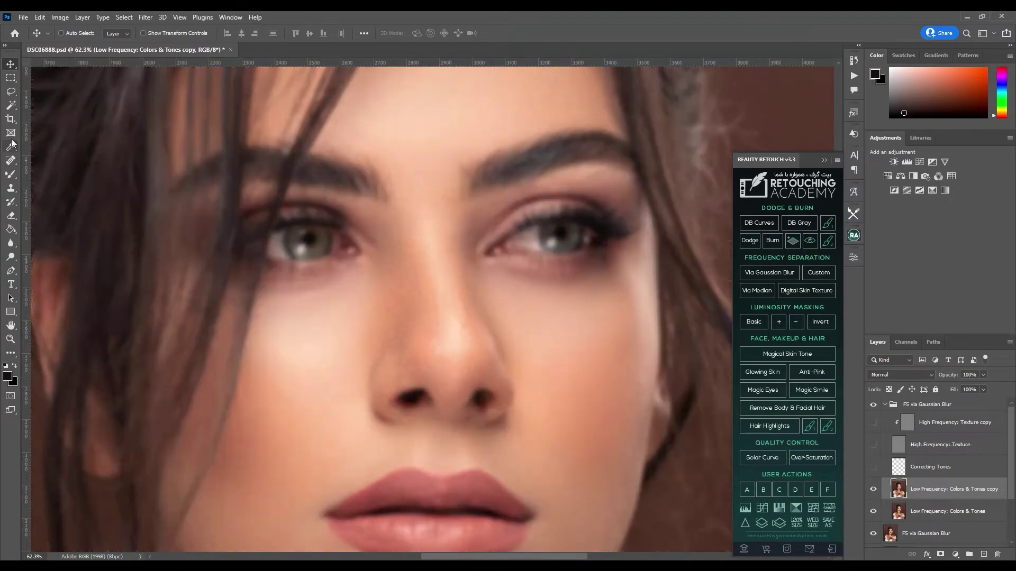
key(l)
drag(416, 364, 414, 371)
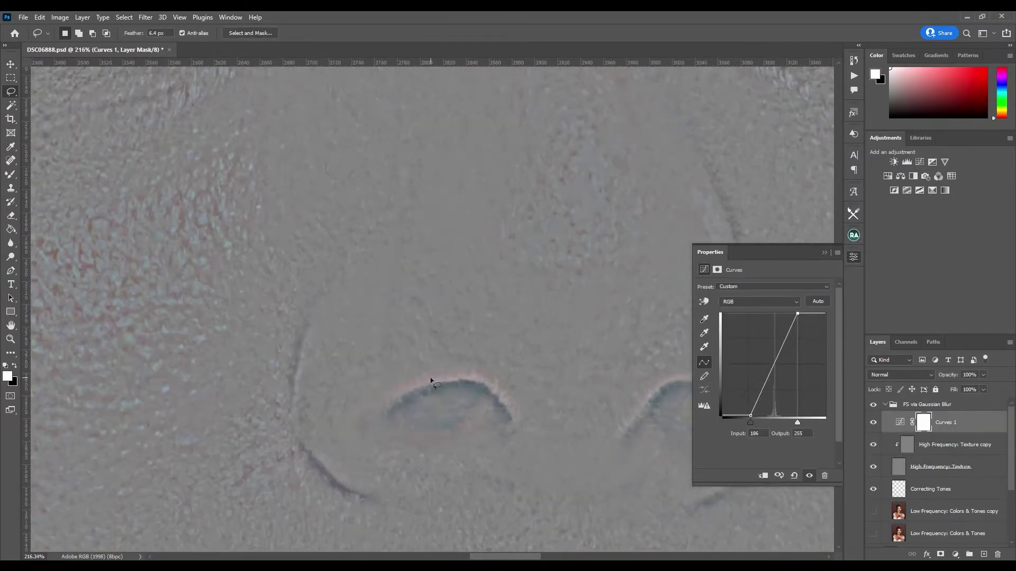
Clean the texture around both nostrils on the High Frequency: Texture copy layer with a 12 px Clone Stamp
key(s)
key(x)
key(alt+bracketleft)
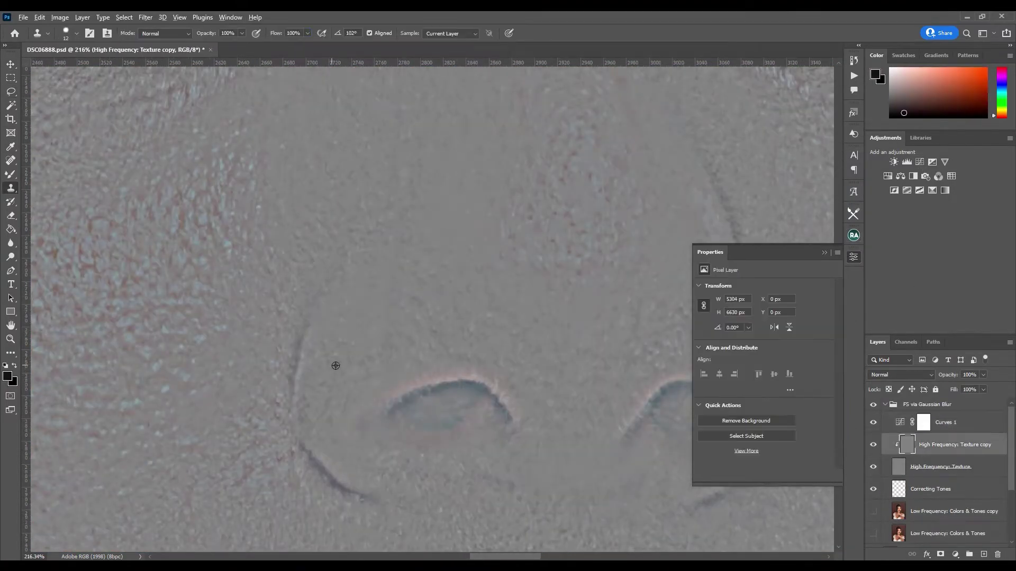
scroll(406, 339, down, 3)
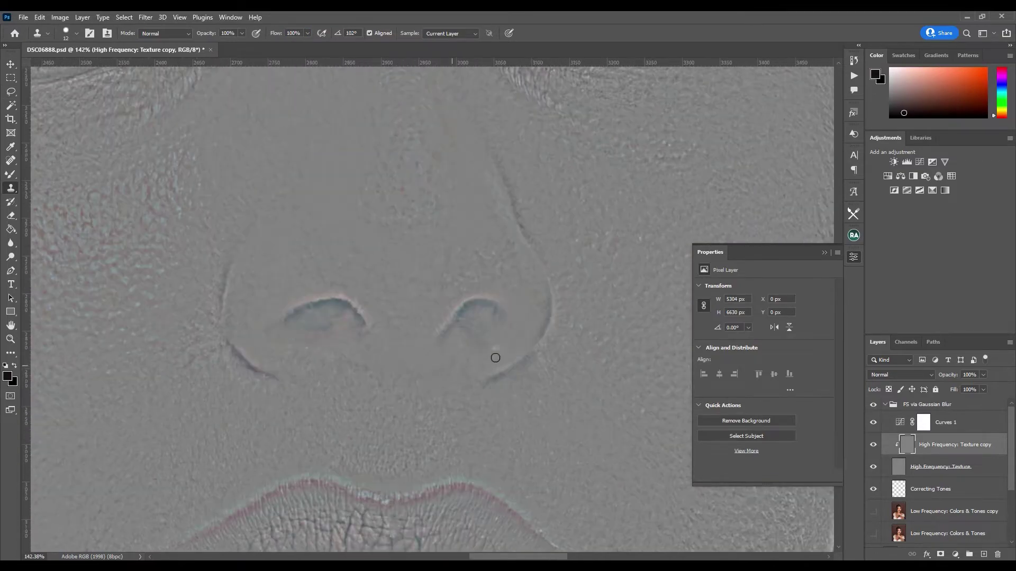
scroll(434, 317, up, 3)
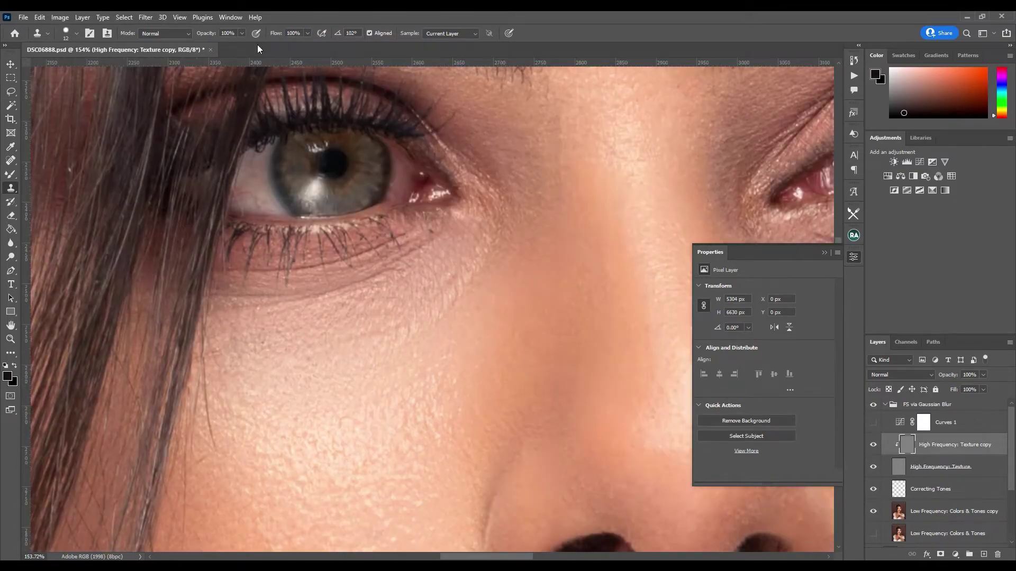
Keep the Clone Stamp in Normal mode and refine the under-eye and cheek texture with the contrast curve hidden
click(165, 34)
click(175, 295)
scroll(481, 297, down, 2)
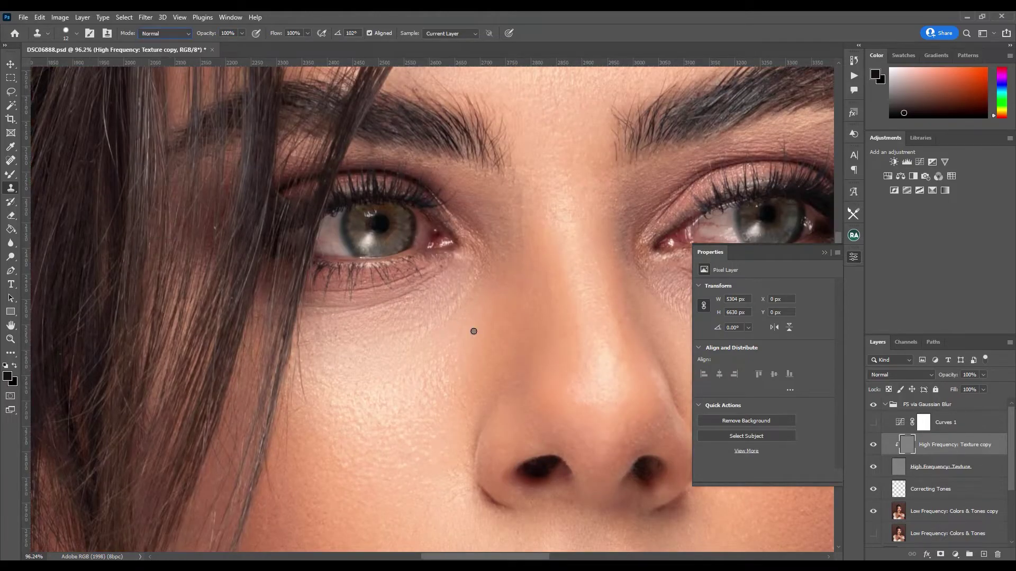
scroll(474, 331, down, 3)
scroll(429, 297, up, 3)
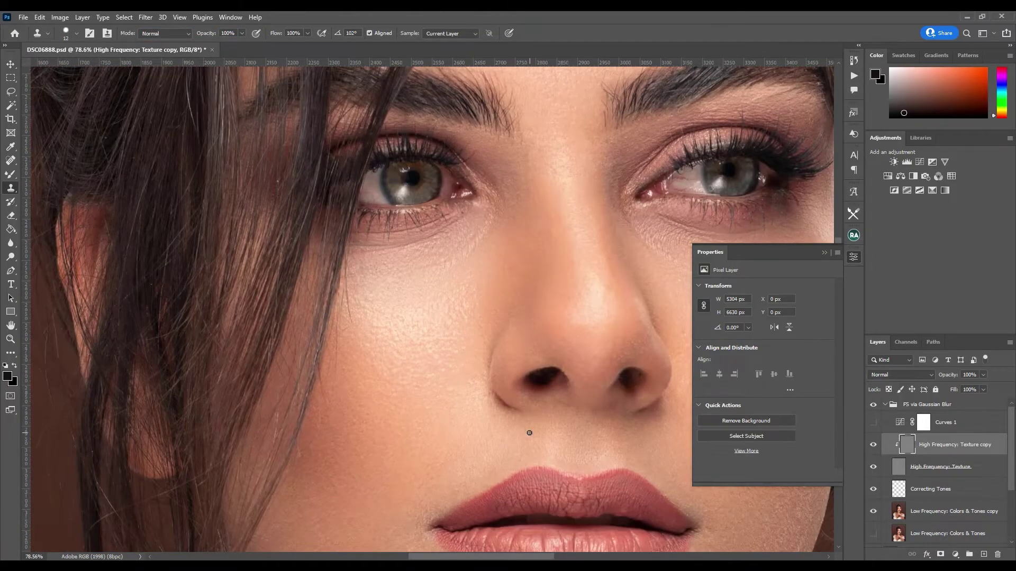
Merge the frequency separation group into one layer and compare the retouched portrait with the layers beneath it
scroll(455, 413, down, 3)
scroll(387, 402, up, 1)
scroll(459, 481, down, 4)
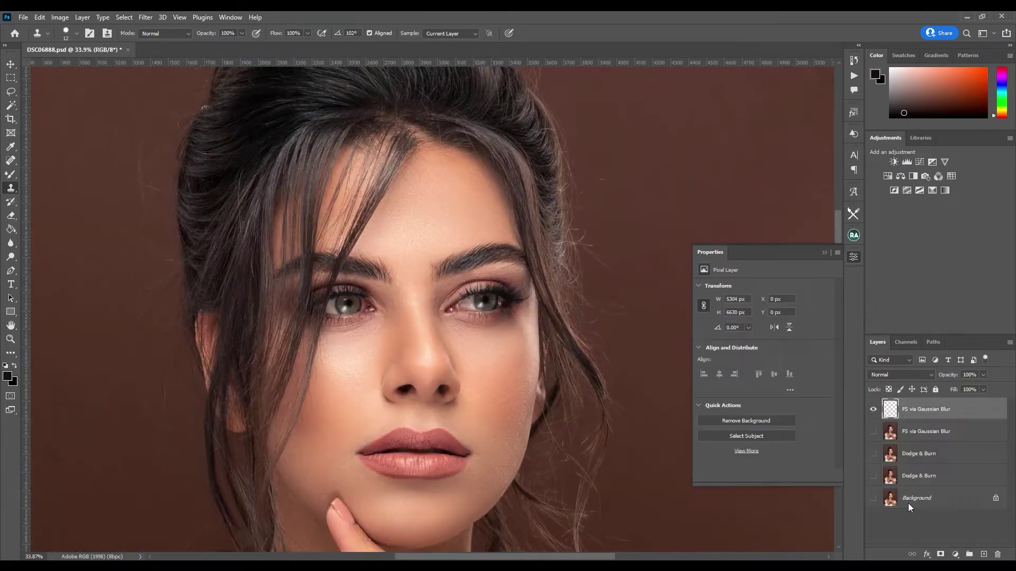
click(881, 415)
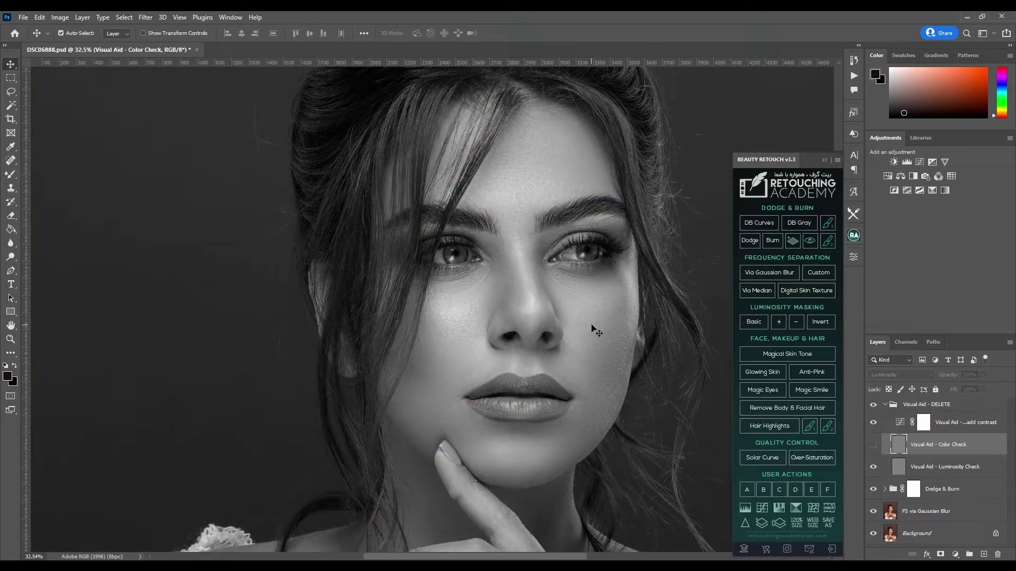
Show the Color Check visual aid without the Luminosity Check, and select the Dodge Curve mask for painting with the Brush
key(s)
click(874, 446)
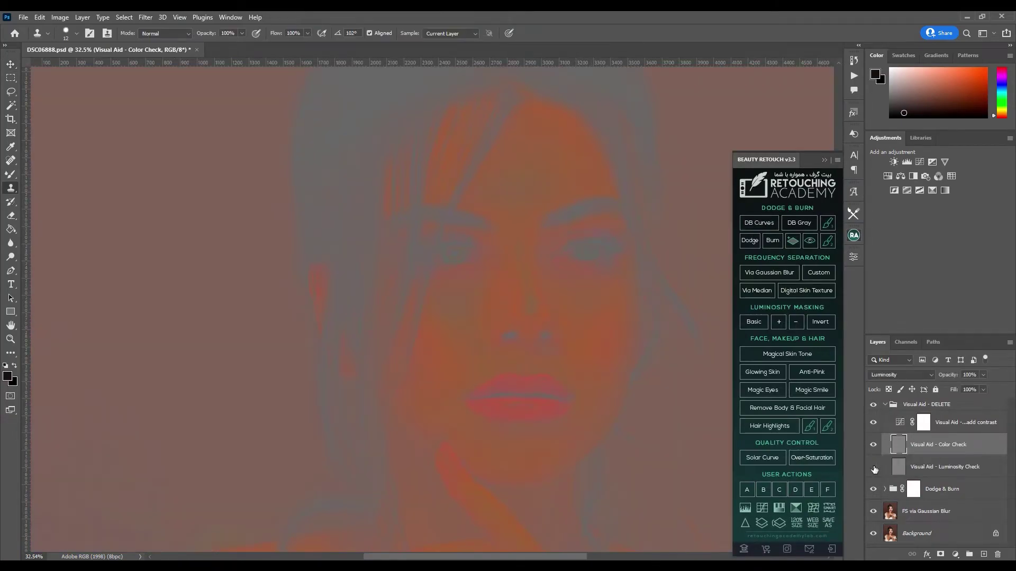
click(874, 470)
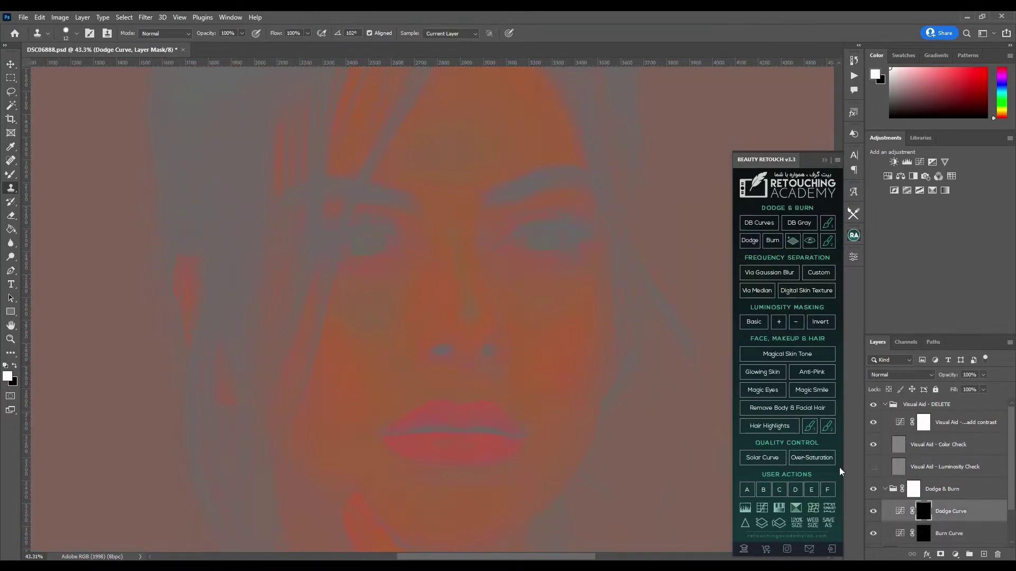
click(540, 313)
key(Return)
key(b)
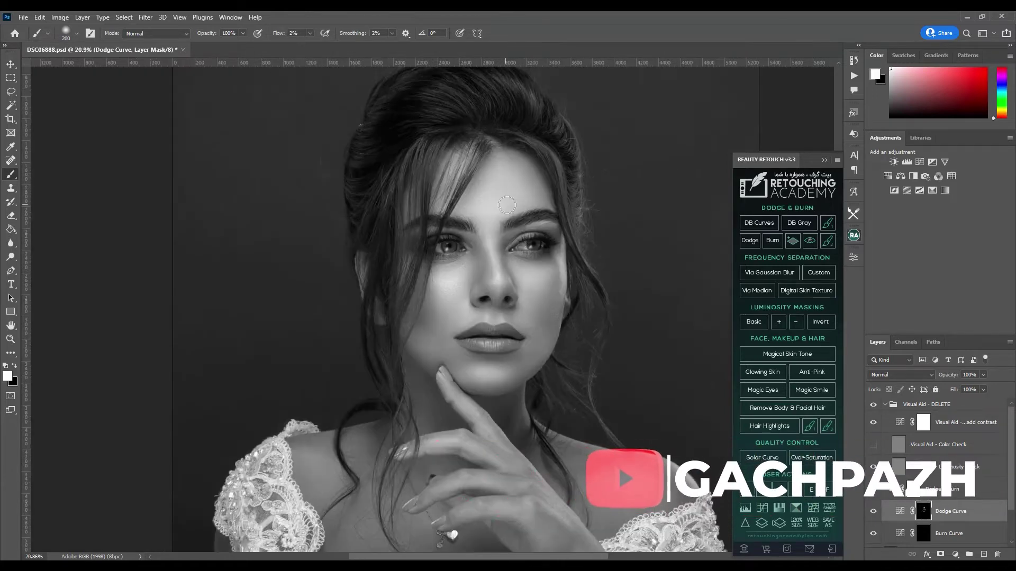
Deepen the facial shadows on the Burn Curve mask with a 175 px brush at 2% flow
key(alt+bracketleft)
key(bracketleft)
key(bracketleft)
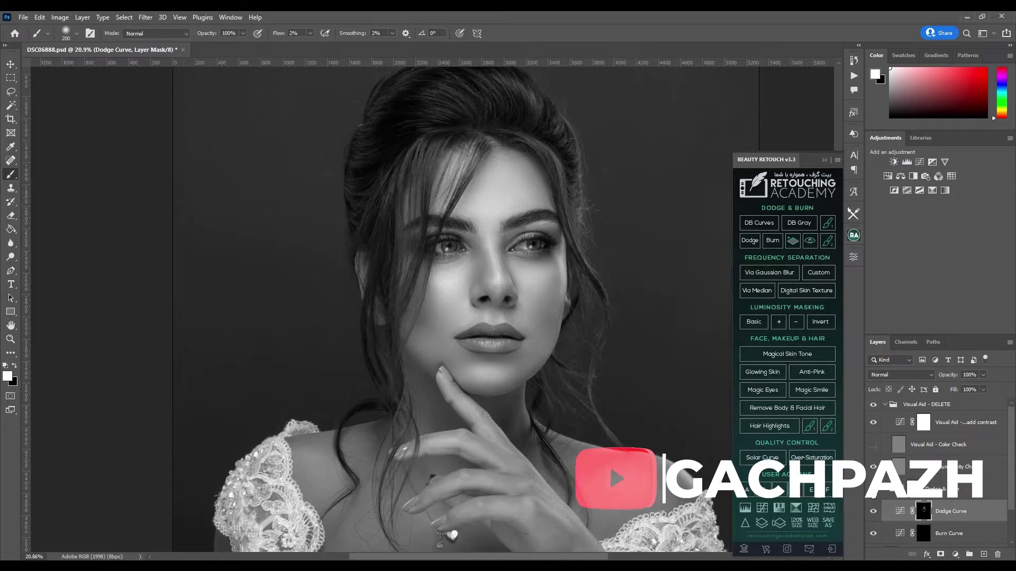
key(bracketright)
key(bracketright)
key(bracketright)
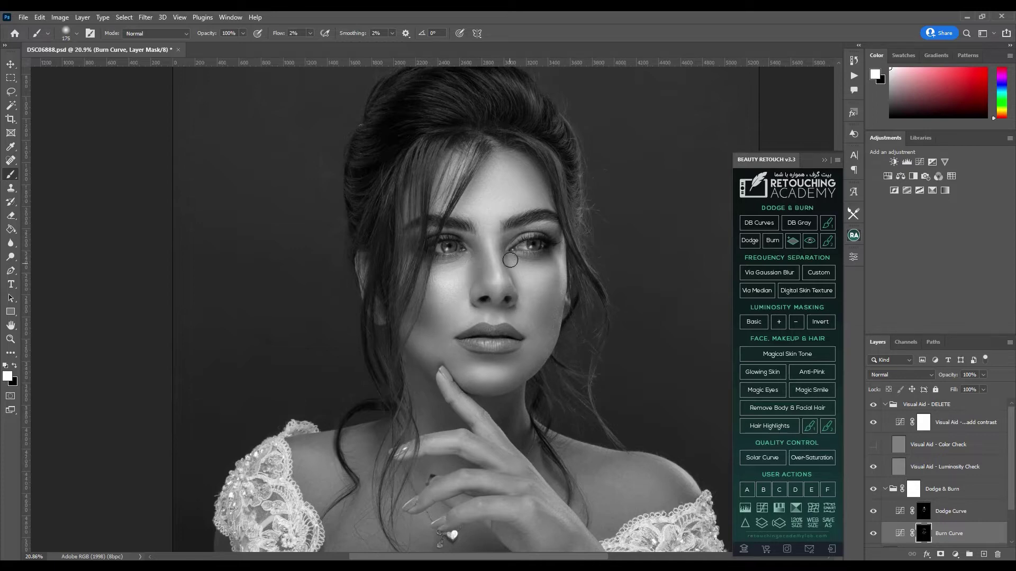
Review the contouring in colour and brighten the fingers and hand on the Dodge Curve mask using 100 px and 5% flow
scroll(647, 335, down, 3)
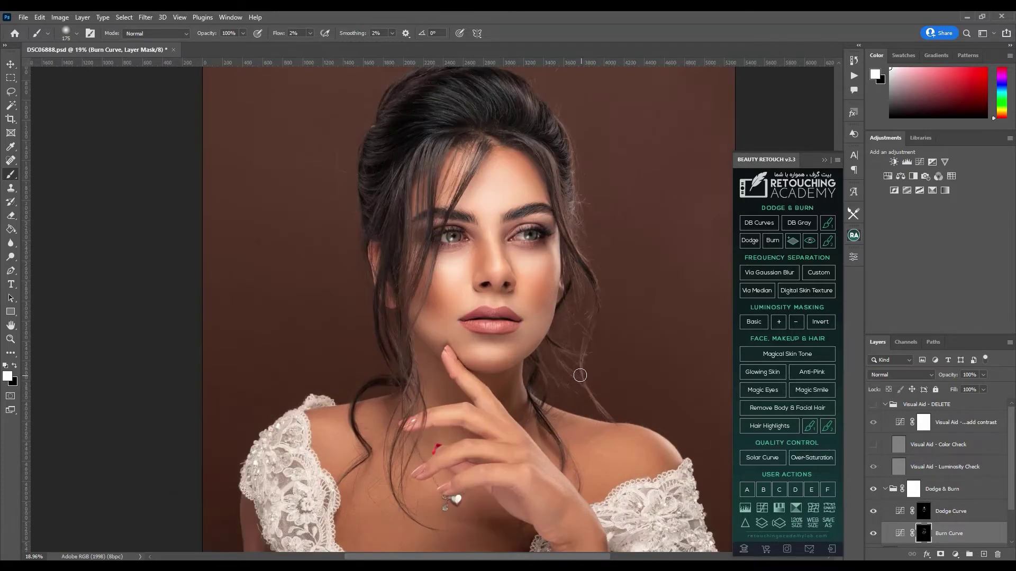
scroll(455, 352, up, 5)
key(bracketleft)
key(bracketleft)
key(bracketleft)
key(bracketleft)
key(bracketleft)
key(alt+bracketright)
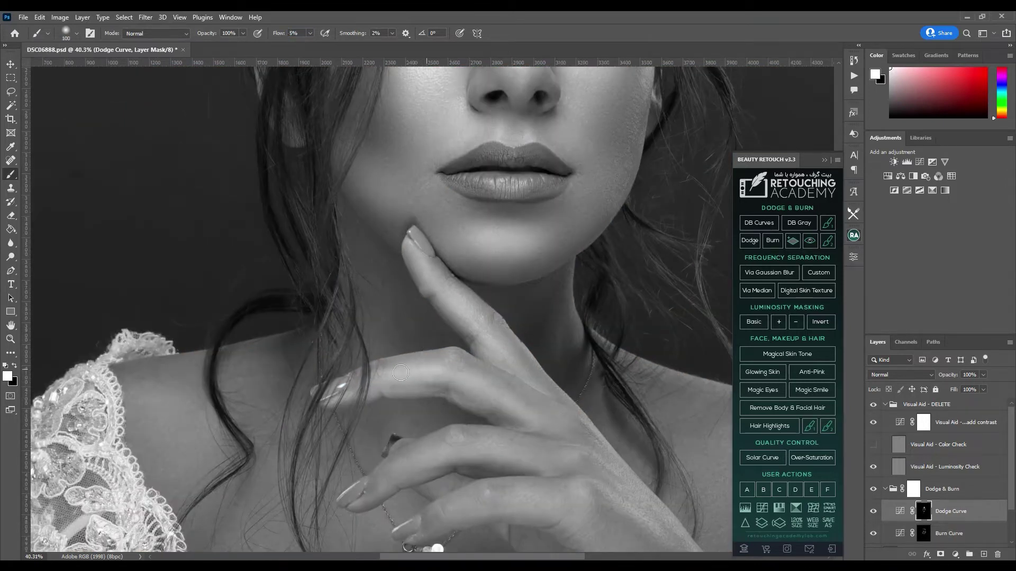
drag(543, 497, 506, 365)
Paint finer highlights along the fingers and hand on the Dodge Curve mask with a 35 px brush
key(bracketleft)
key(bracketleft)
key(bracketleft)
scroll(320, 355, up, 4)
key(bracketleft)
key(bracketleft)
key(bracketleft)
key(bracketleft)
Enlarge the brush to 500 px and brighten the bare shoulder on the Dodge Curve mask
key(ctrl+0)
key(bracketright)
key(bracketright)
key(bracketright)
key(bracketright)
key(bracketright)
key(bracketright)
key(bracketright)
key(bracketright)
key(bracketright)
key(bracketright)
key(bracketright)
key(bracketright)
key(bracketright)
key(bracketright)
key(bracketright)
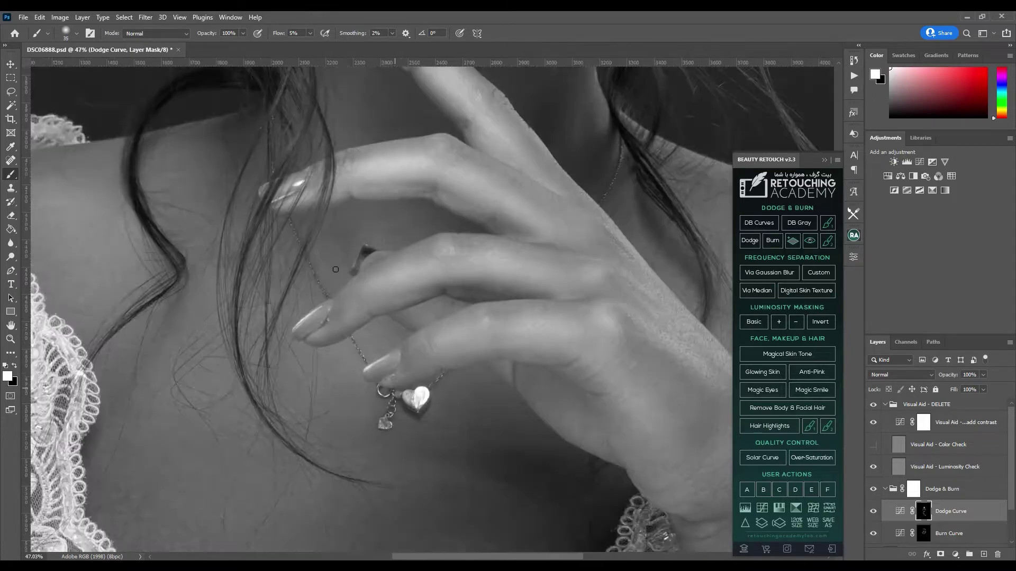
key(bracketright)
key(bracketright)
key(bracketright)
drag(616, 326, 641, 328)
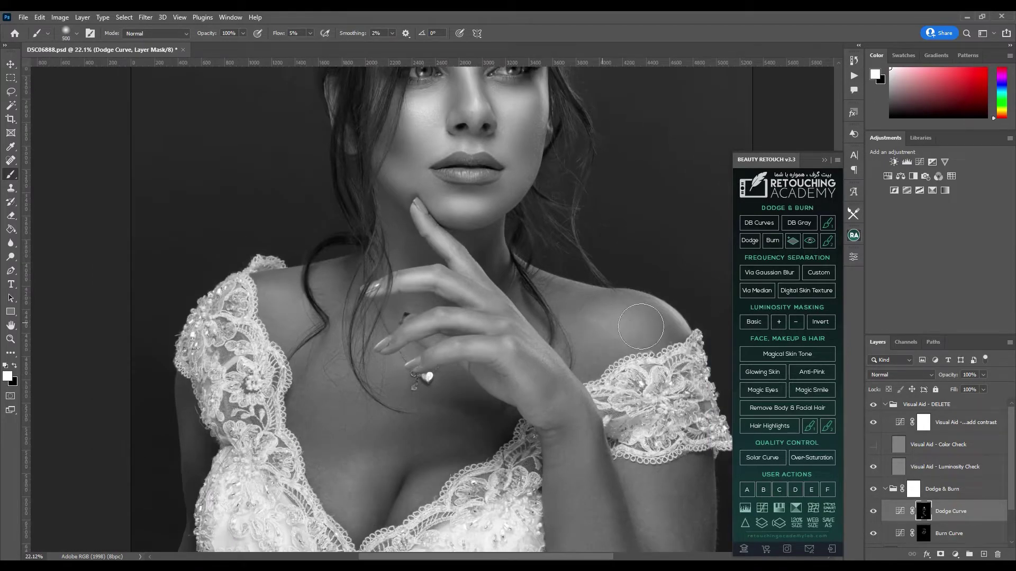
Brighten the arm, chest and opposite shoulder on the Dodge Curve mask with a 300 px brush
drag(656, 477, 633, 365)
drag(645, 392, 648, 424)
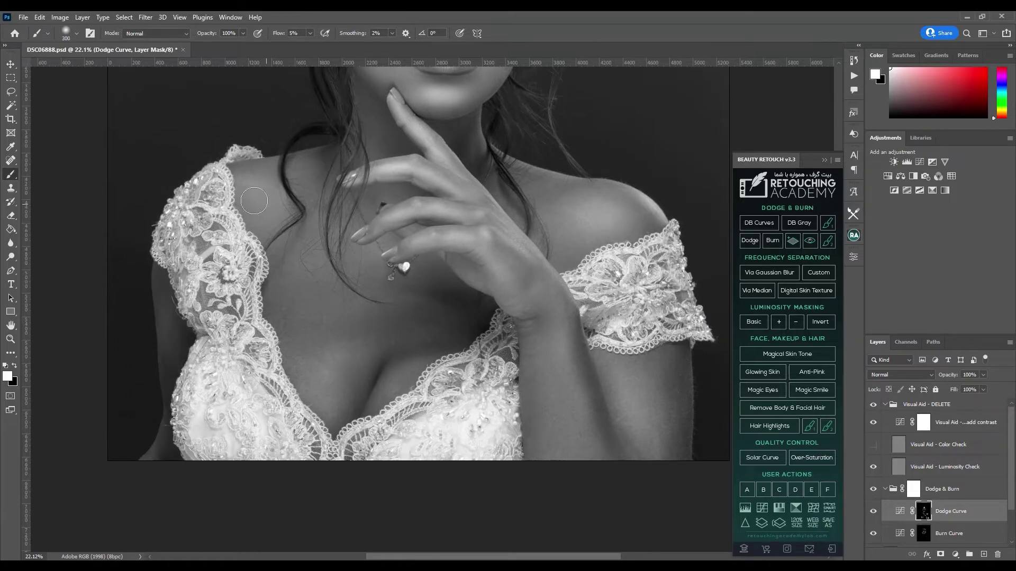
key(bracketleft)
key(bracketleft)
key(bracketleft)
key(bracketleft)
Paint highlights into the hair on the Dodge Curve mask with a 150 px brush
scroll(430, 129, up, 5)
scroll(453, 172, up, 1)
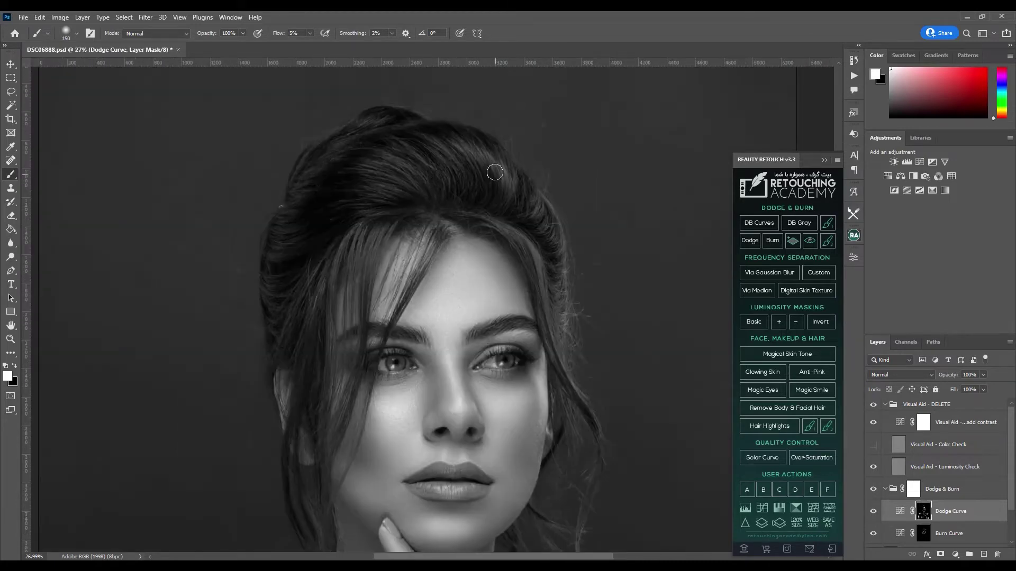
scroll(277, 260, down, 3)
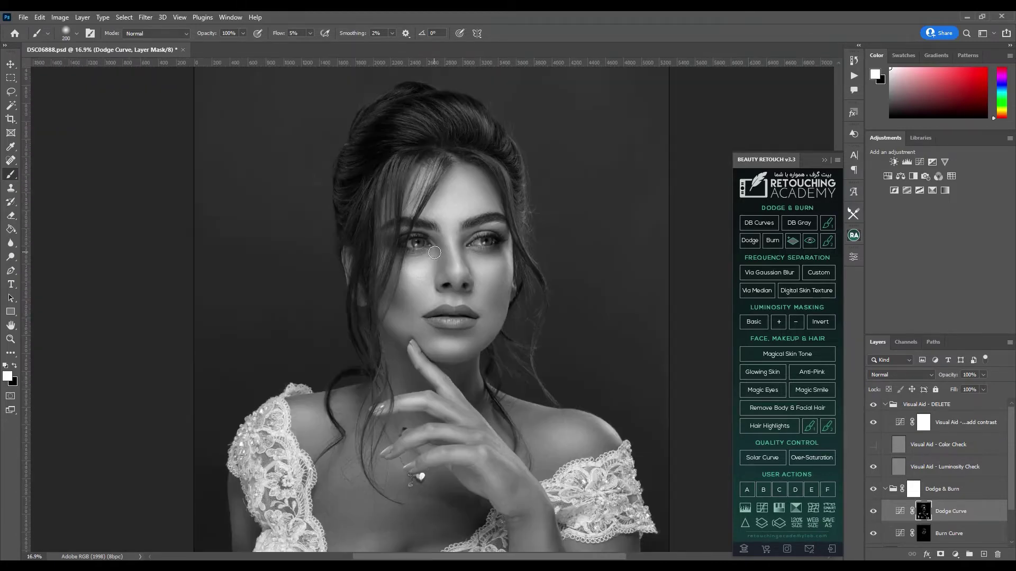
Feather the Dodge Curve mask by about 17.8 px, and soften the Burn Curve mask too
key(ctrl+0)
alt+click(923, 511)
click(854, 257)
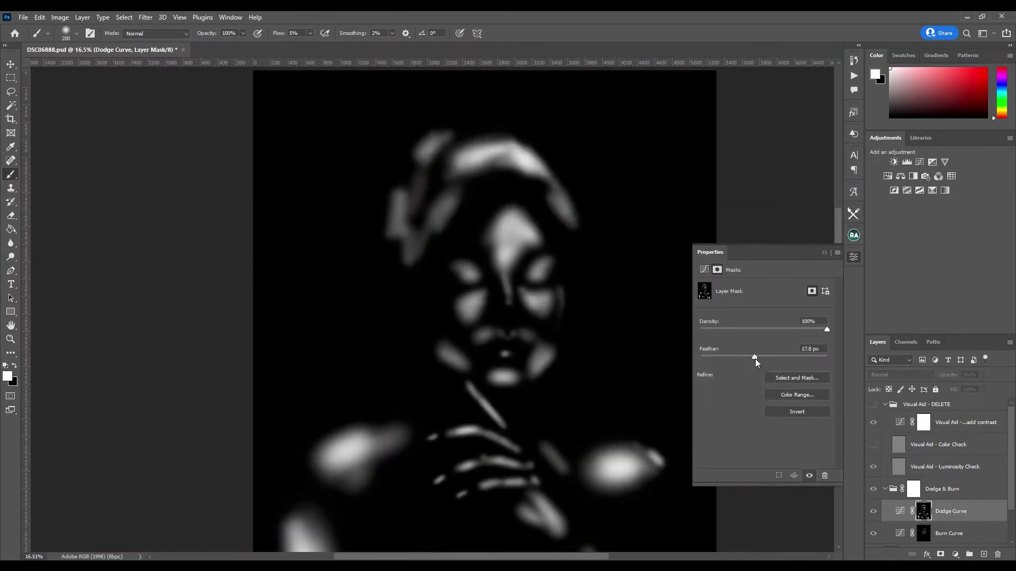
key(alt+bracketleft)
alt+click(925, 538)
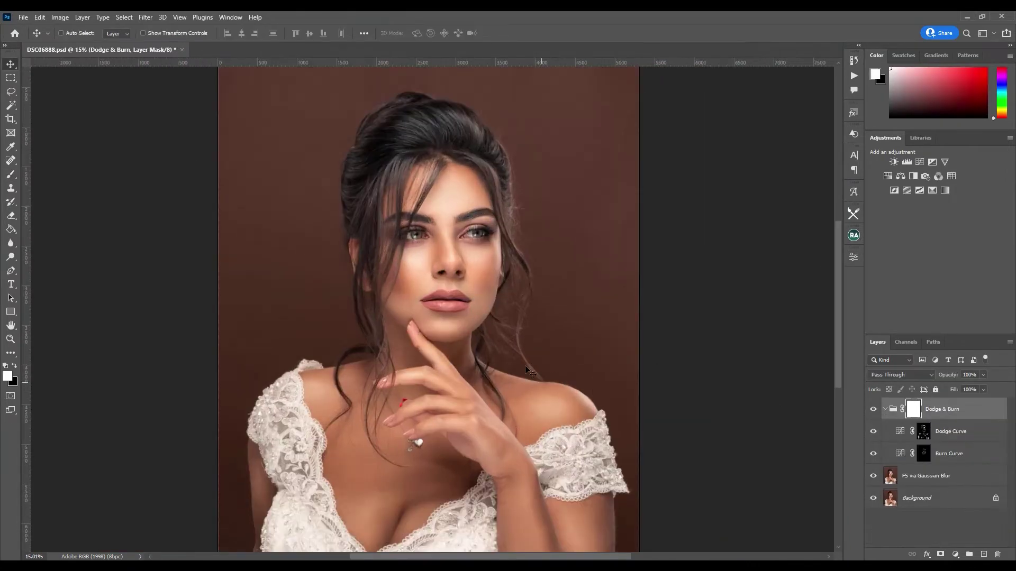
Lower the Dodge & Burn group's opacity to 70% and merge the group into a single layer
scroll(529, 372, down, 1)
key(7)
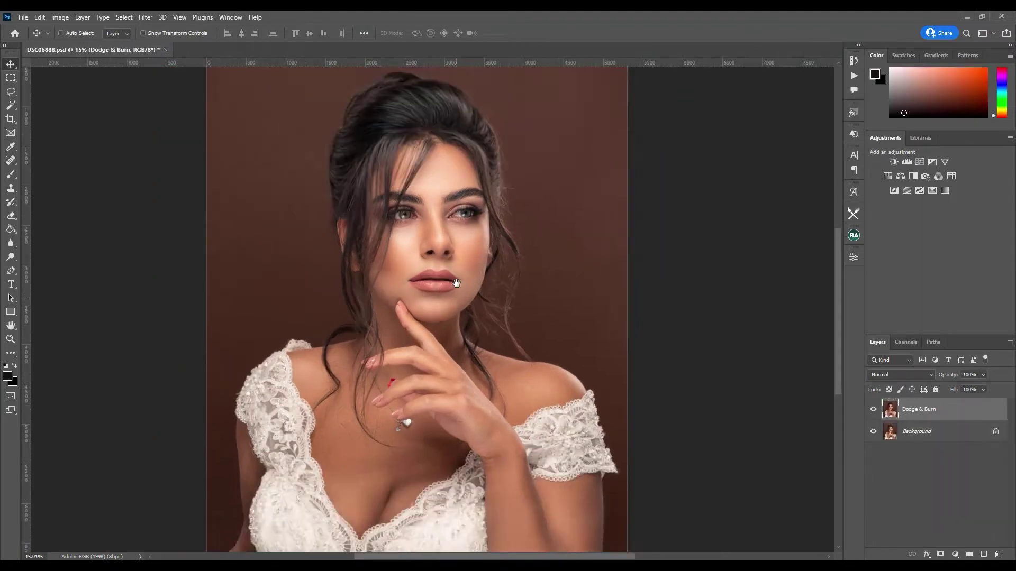
Add a luminosity-masked brightening Curves layer, with its Blend If underlying shadows split at 161/255 and opacity at 67%
click(853, 235)
click(787, 324)
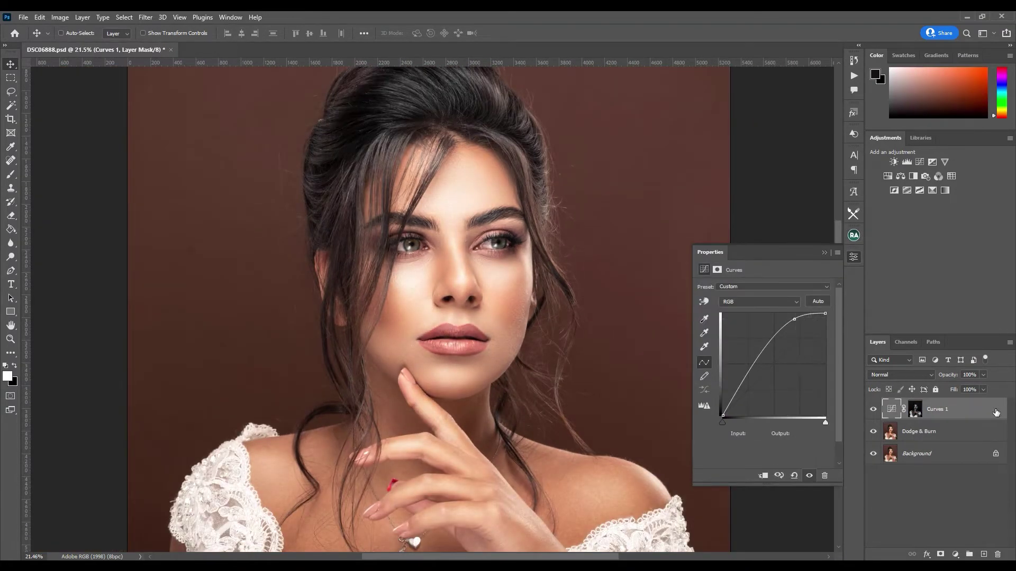
drag(842, 334, 844, 334)
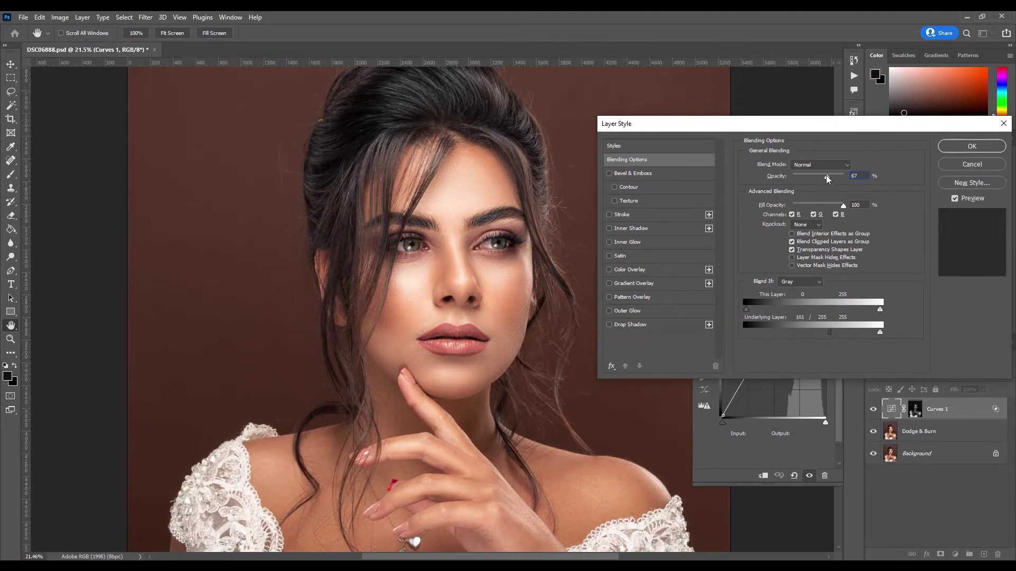
key(Return)
Clone out stray hairs on the background left of the head on a copy of the Curves 1 layer with a 200 px Clone Stamp
scroll(515, 325, up, 2)
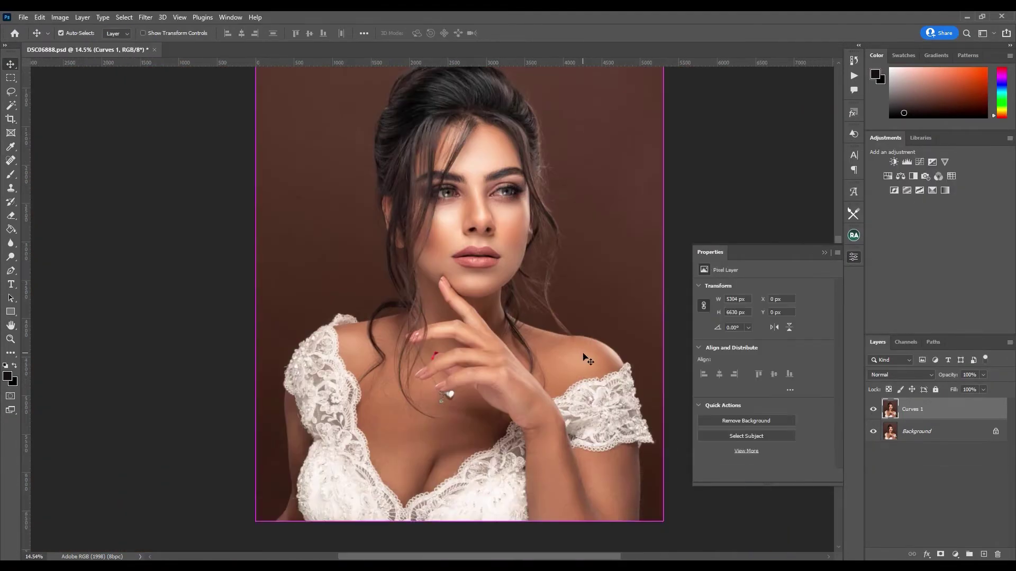
scroll(284, 344, up, 2)
key(j)
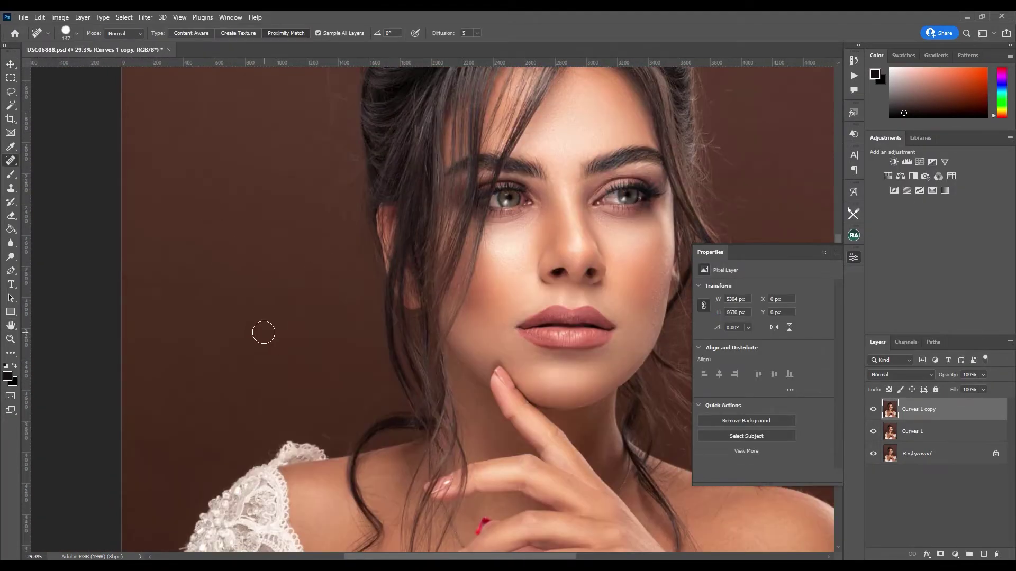
key(s)
scroll(305, 356, up, 1)
right_click(238, 323)
key(Return)
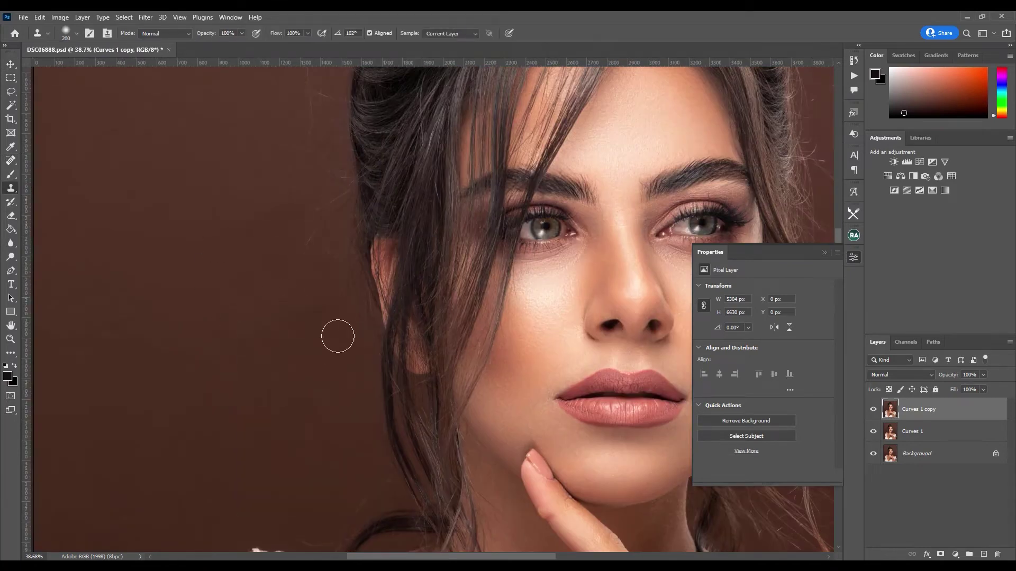
scroll(354, 333, up, 3)
scroll(367, 312, left, 1)
scroll(359, 199, up, 5)
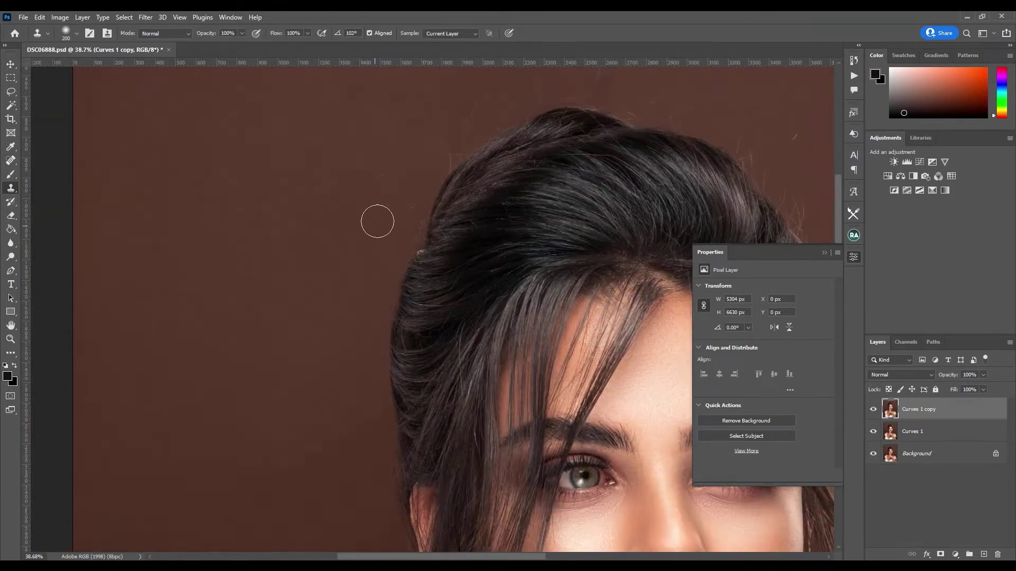
Clone out flyaway hairs above the head and along the hair's right side down to the shoulder
scroll(438, 182, right, 4)
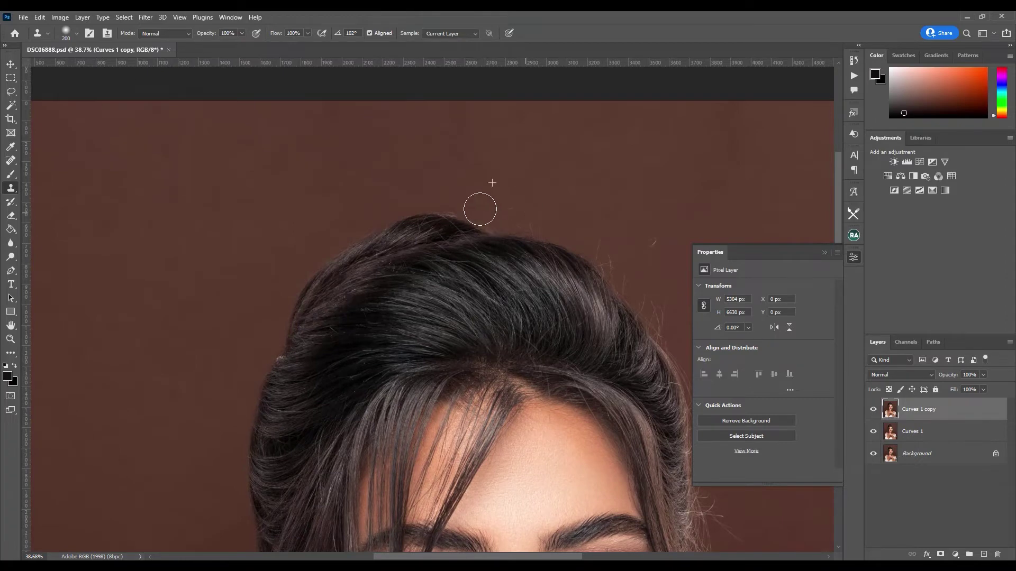
scroll(550, 240, down, 2)
scroll(550, 239, right, 6)
scroll(519, 328, down, 1)
right_click(516, 316)
key(Return)
scroll(568, 398, down, 8)
scroll(531, 332, right, 1)
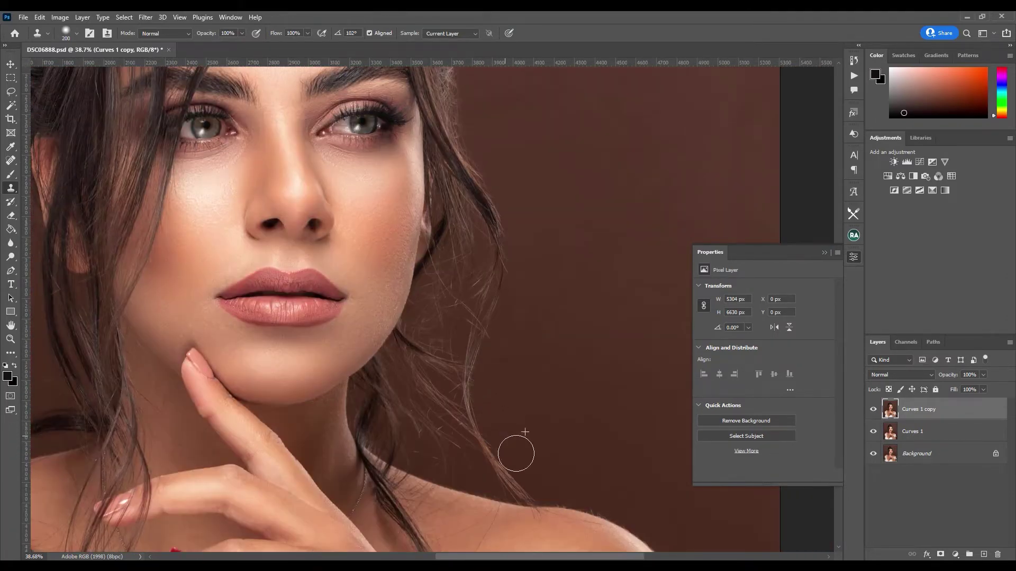
scroll(525, 432, down, 6)
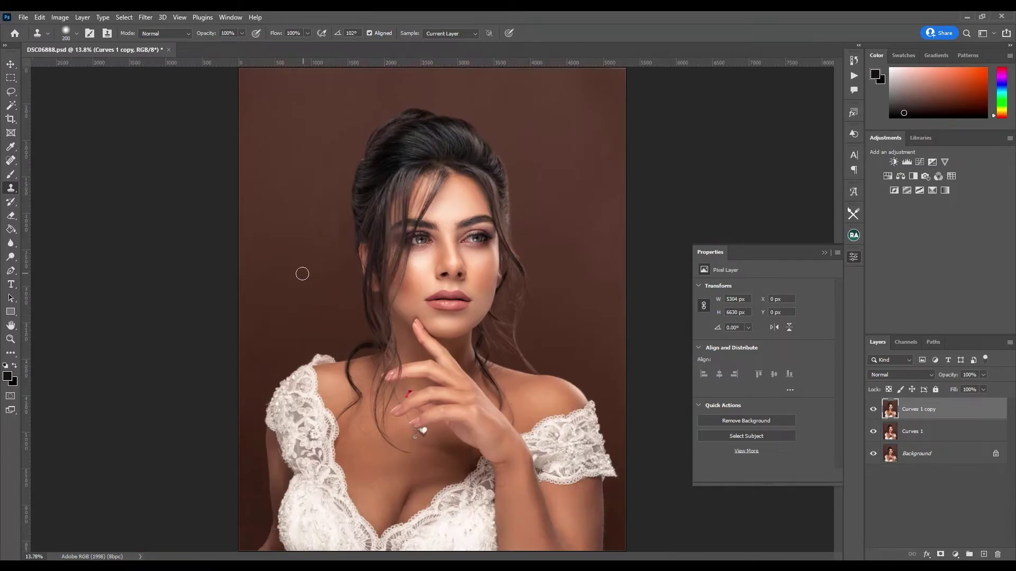
Run Gaussian Blur frequency separation and blur the left background on the Low Frequency layer with a 15 px radius
key(F2)
click(702, 283)
click(701, 283)
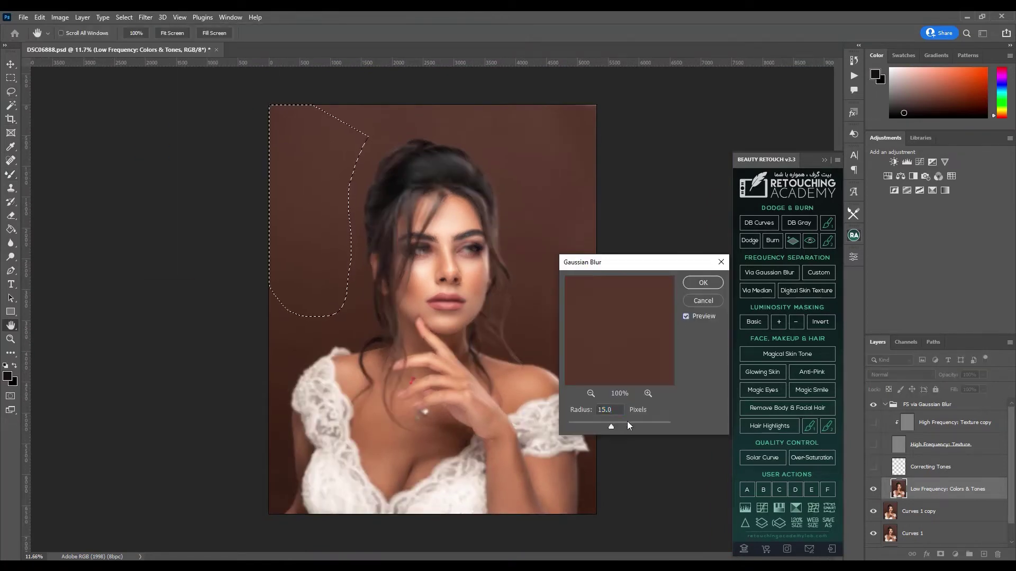
Smooth the background on the right and above the head on the Low Frequency layer with lasso selections and a 700 px Clone Stamp
drag(545, 243, 580, 197)
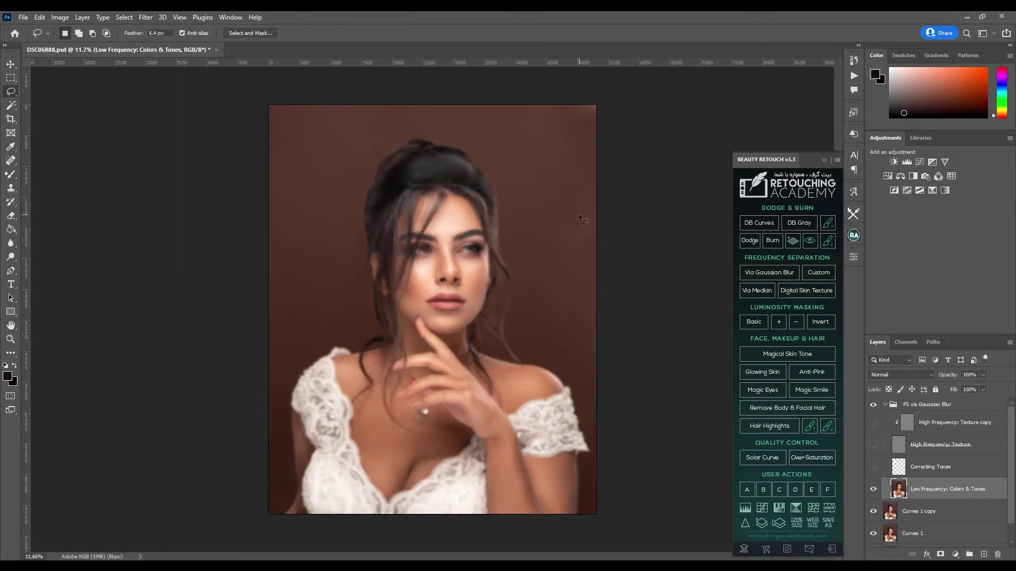
click(11, 189)
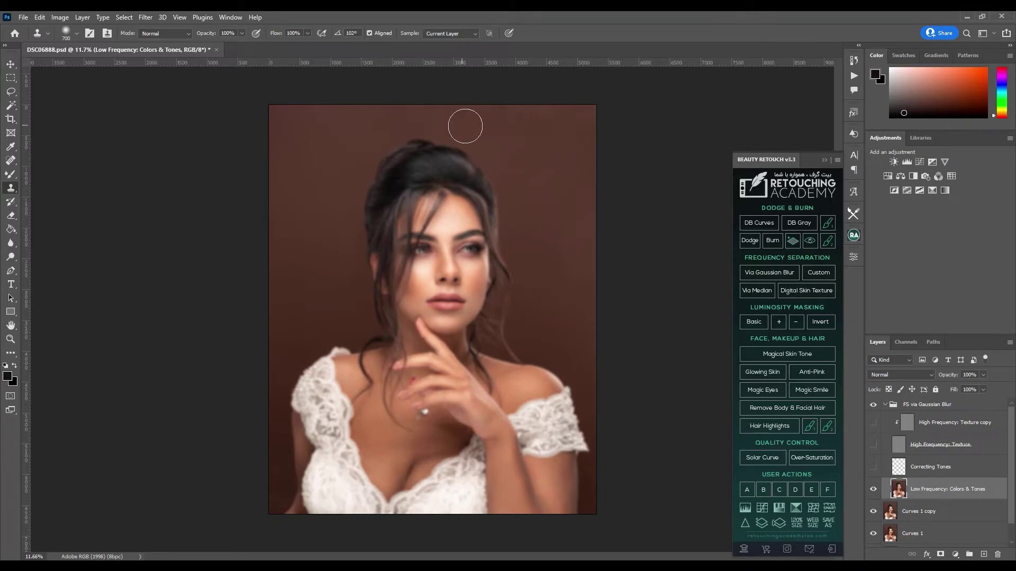
key(l)
mouse_move(431, 103)
mouse_down()
mouse_move(561, 206)
mouse_move(434, 105)
mouse_up()
Copy a rectangular area around both eyes to a new layer and apply the Retouch4me Eye Vessels filter
scroll(487, 148, up, 3)
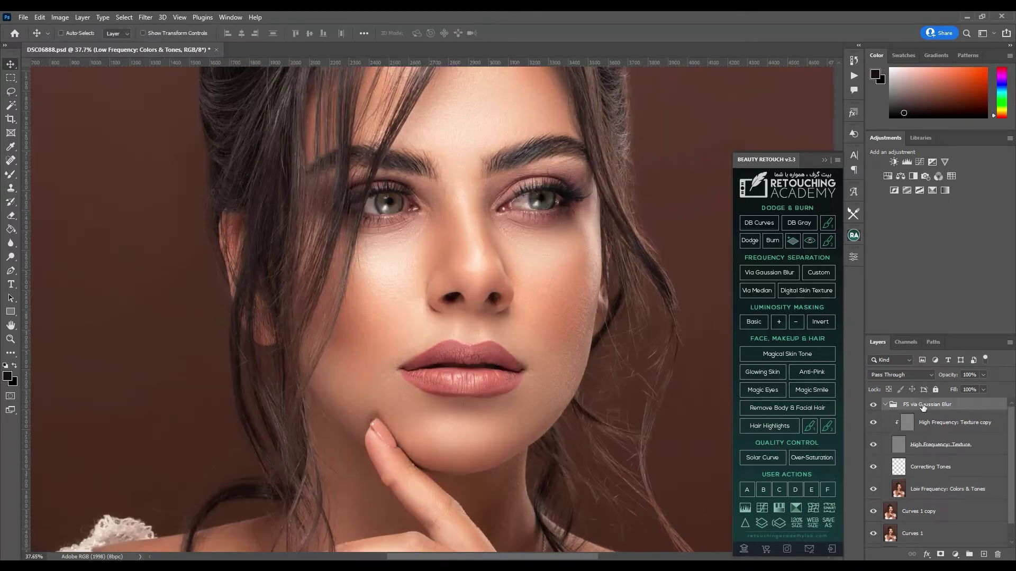
mouse_move(278, 126)
mouse_down()
mouse_move(569, 228)
mouse_move(627, 260)
mouse_up()
key(ctrl+j)
click(145, 17)
mouse_move(182, 258)
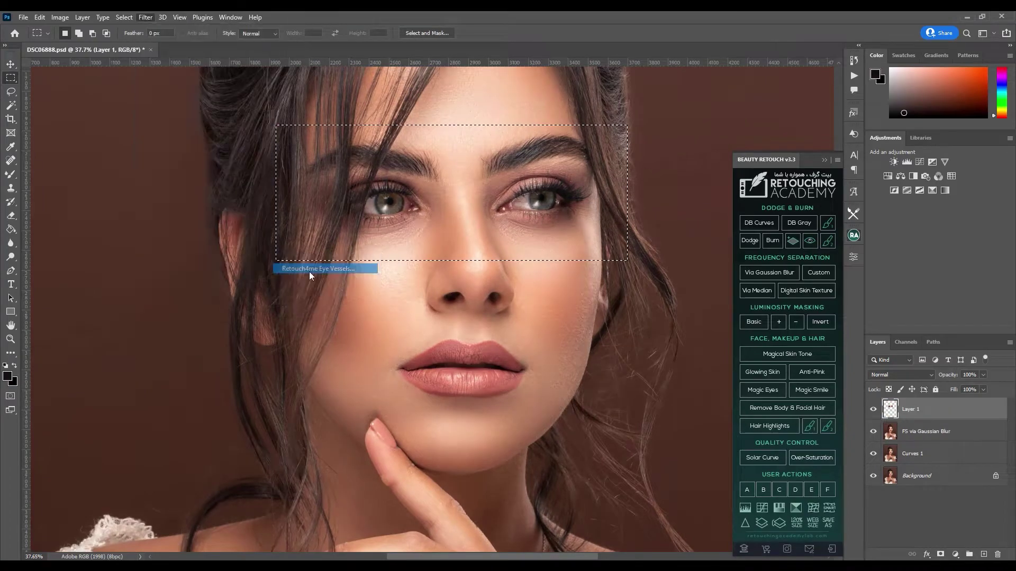
click(338, 268)
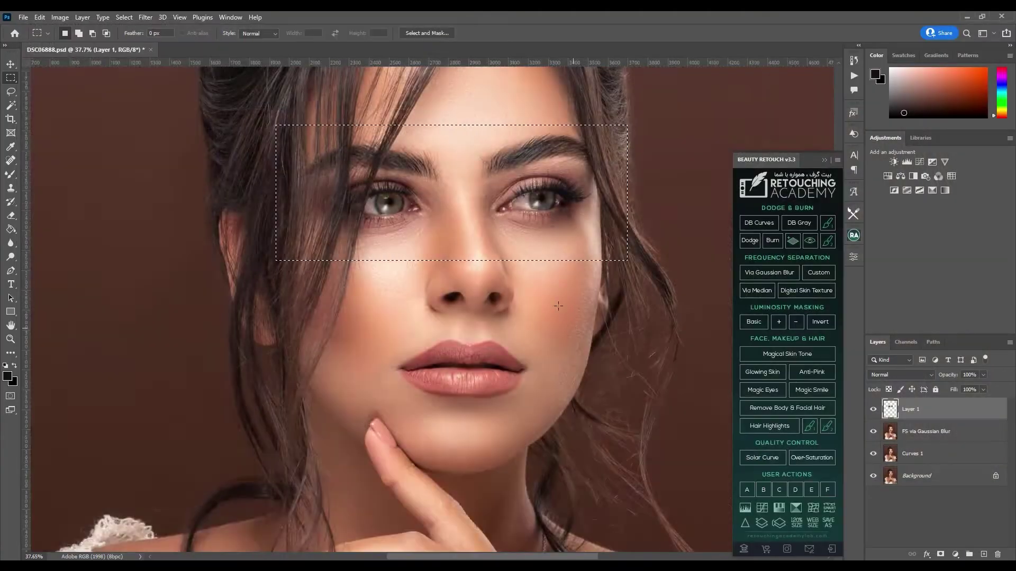
Run the Magic Eyes action and paint over the white of the right-hand eye on the Clean Eye Whites Here mask
scroll(517, 253, up, 5)
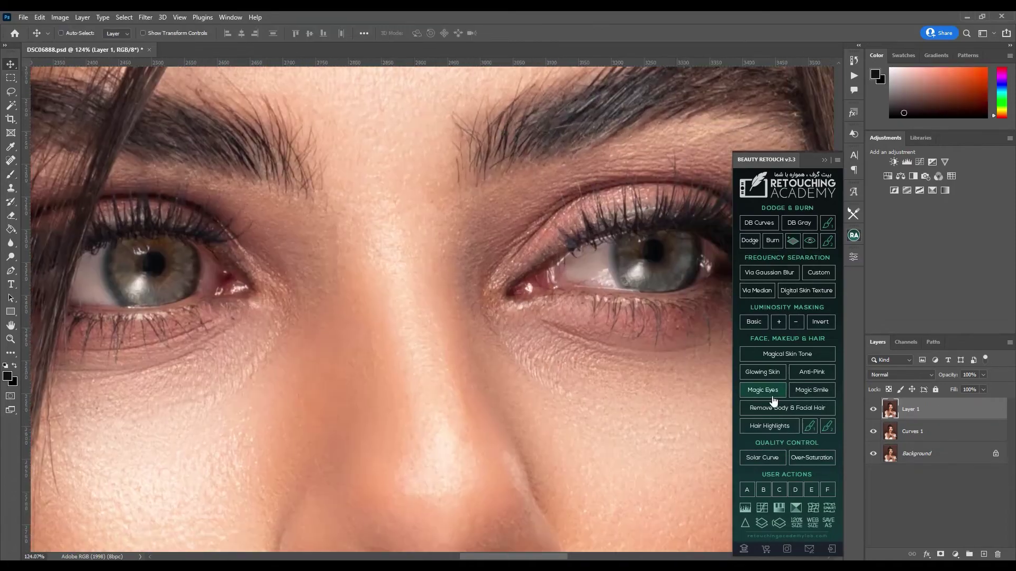
click(762, 390)
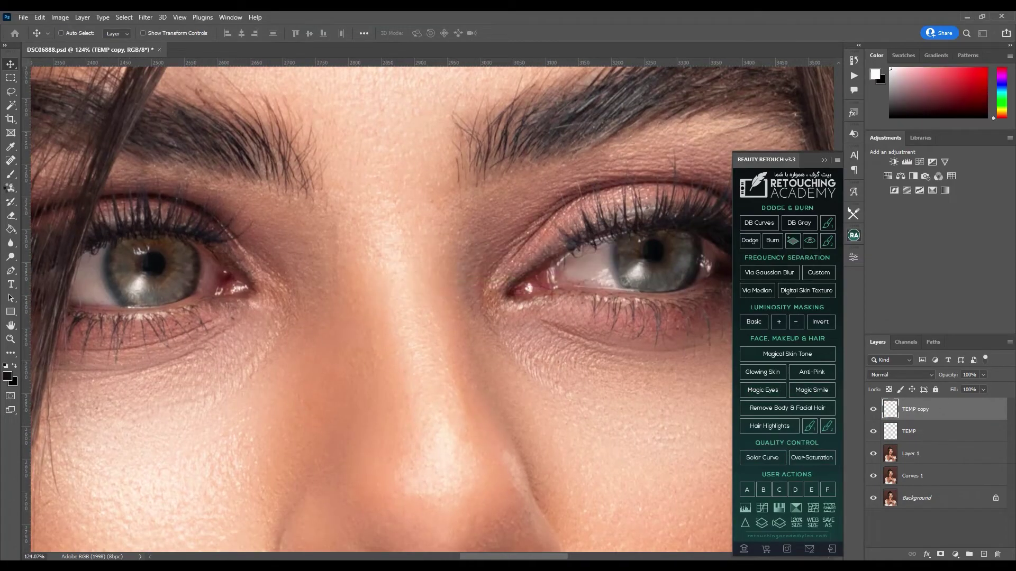
scroll(604, 293, up, 5)
mouse_move(578, 267)
mouse_down()
mouse_move(538, 200)
mouse_move(488, 259)
mouse_up()
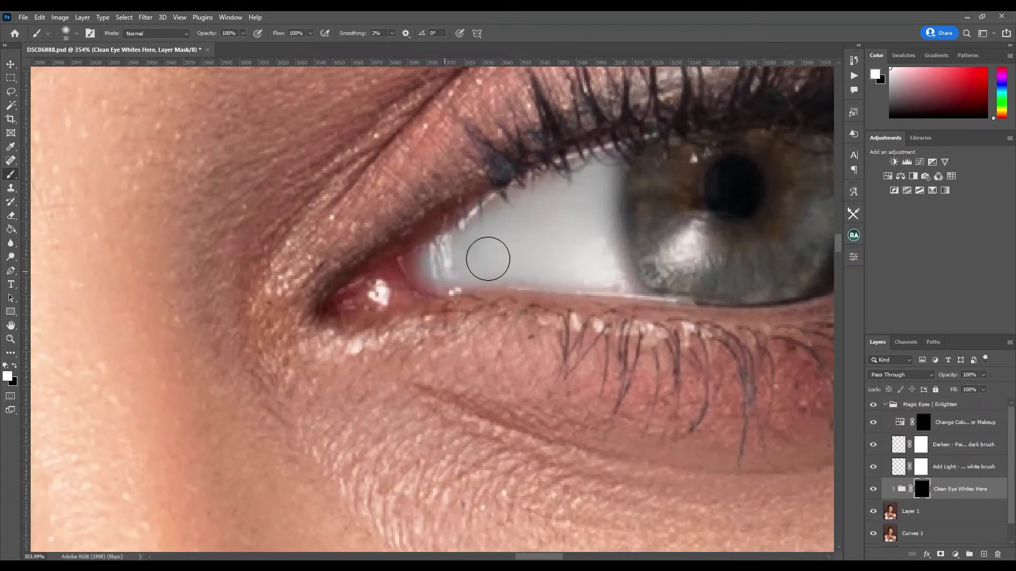
scroll(526, 294, right, 5)
scroll(465, 374, up, 3)
scroll(485, 377, down, 10)
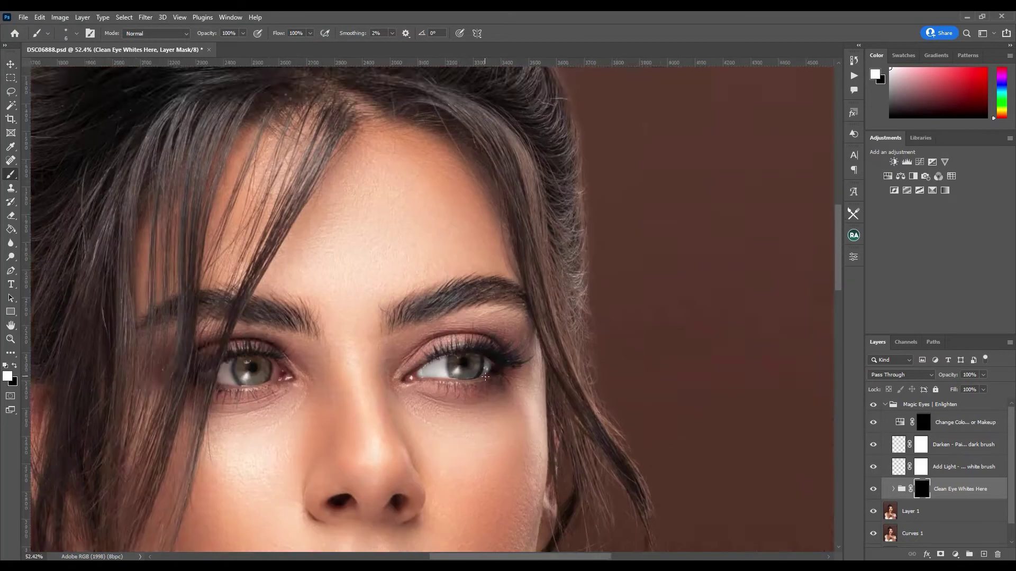
Enlarge the brush and paint over both white areas of the left-hand eye on the Clean Eye Whites Here mask
scroll(485, 377, up, 5)
key(bracketright)
key(bracketright)
key(bracketright)
key(bracketright)
key(bracketright)
key(bracketright)
key(bracketright)
drag(392, 246, 427, 325)
mouse_move(643, 307)
mouse_down()
mouse_move(643, 256)
mouse_move(663, 287)
mouse_up()
Trim excess whitening around the eyes by painting black on the Clean Eye Whites Here mask with a 37 px brush
key(bracketright)
key(bracketright)
key(bracketright)
key(x)
right_click(640, 345)
scroll(655, 220, down, 6)
scroll(510, 250, up, 5)
scroll(510, 249, down, 5)
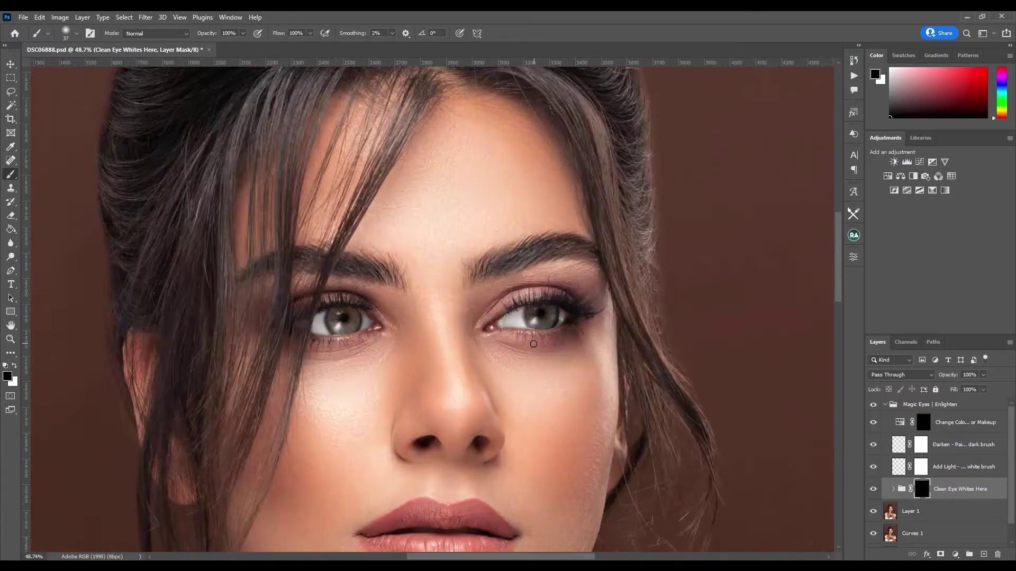
Brighten the irises on the Add Light layer with a white brush at 15% flow
scroll(507, 275, up, 5)
key(alt+bracketright)
key(x)
click(278, 33)
text(15)
key(Return)
scroll(482, 315, up, 2)
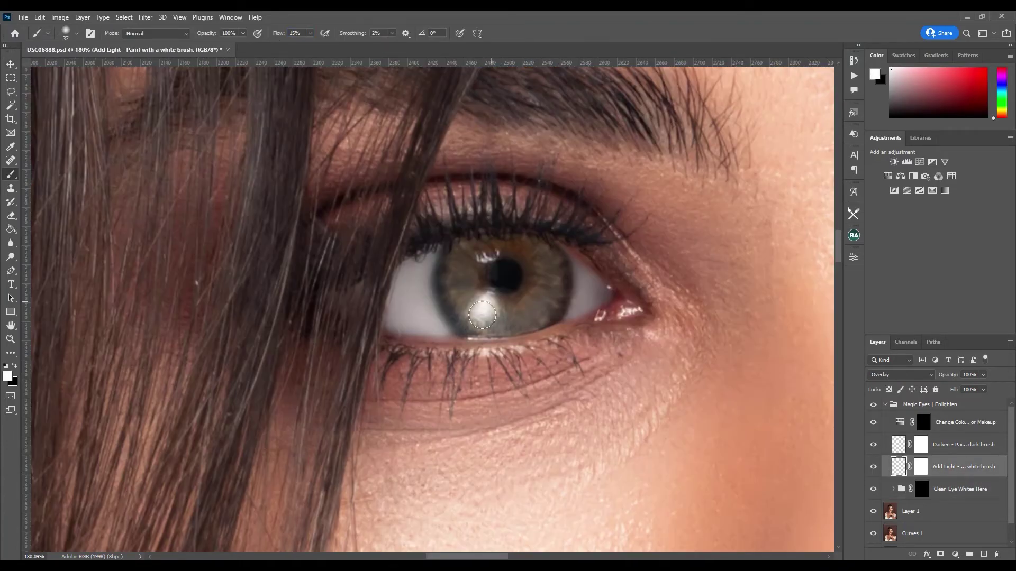
mouse_move(544, 281)
mouse_down()
mouse_move(490, 255)
mouse_move(449, 289)
mouse_up()
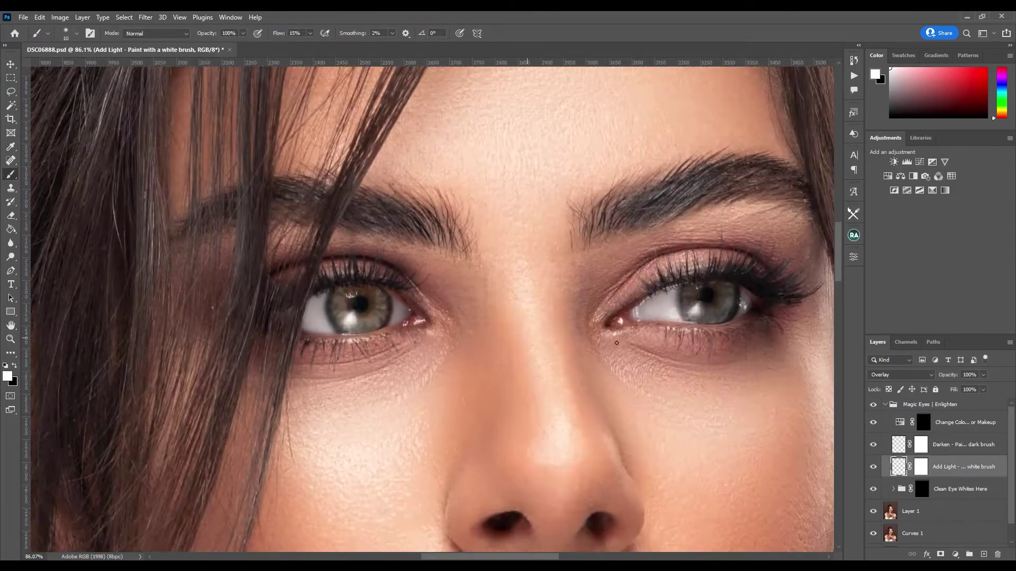
scroll(616, 343, up, 3)
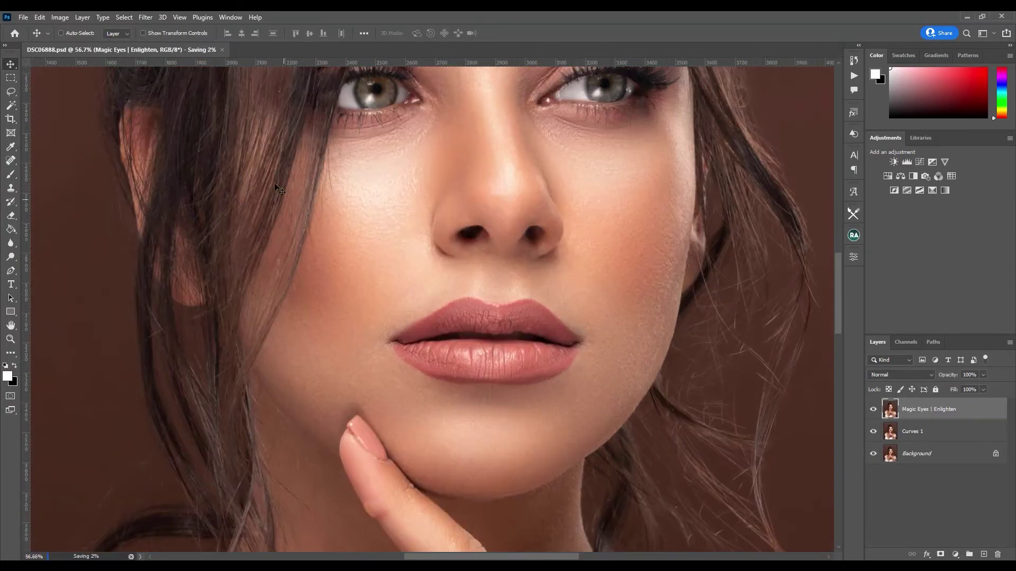
Open the Liquify filter and refine the lip shape with a 175 px Forward Warp brush at pressure 52
click(145, 17)
click(159, 111)
key(ctrl+plus)
key(ctrl+plus)
key(ctrl+plus)
key(ctrl+plus)
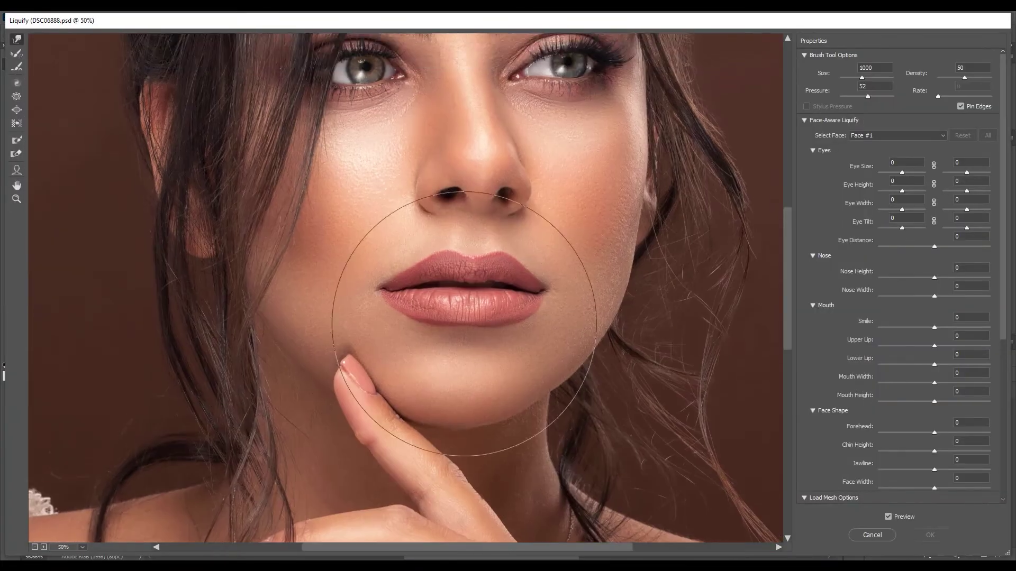
scroll(505, 344, up, 3)
key(bracketleft)
key(bracketleft)
key(bracketleft)
key(bracketleft)
key(bracketleft)
key(bracketleft)
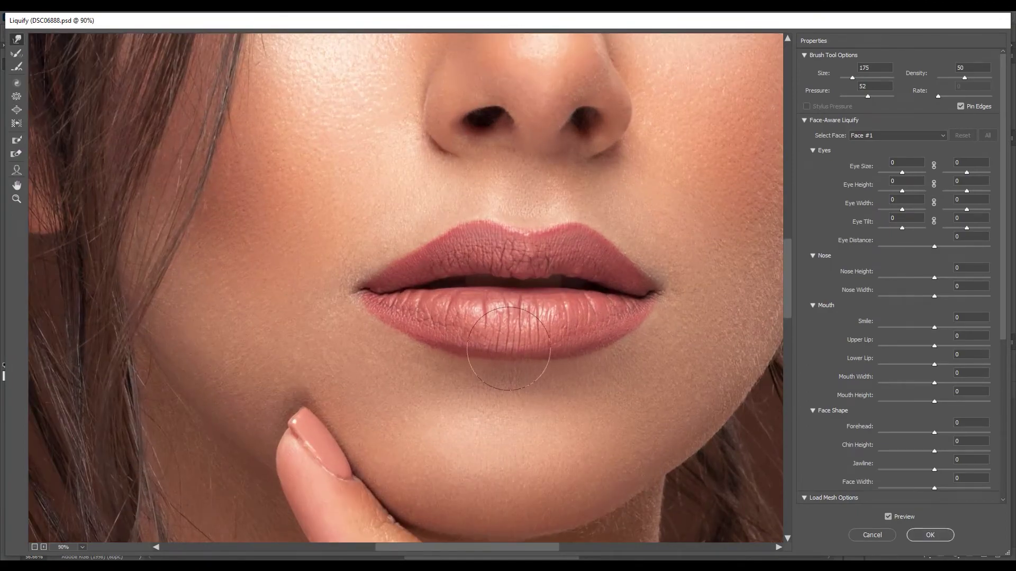
Refine the nose shape in Liquify with a 200 px Forward Warp brush
scroll(401, 295, down, 1)
scroll(418, 156, down, 3)
key(bracketleft)
key(bracketleft)
key(bracketleft)
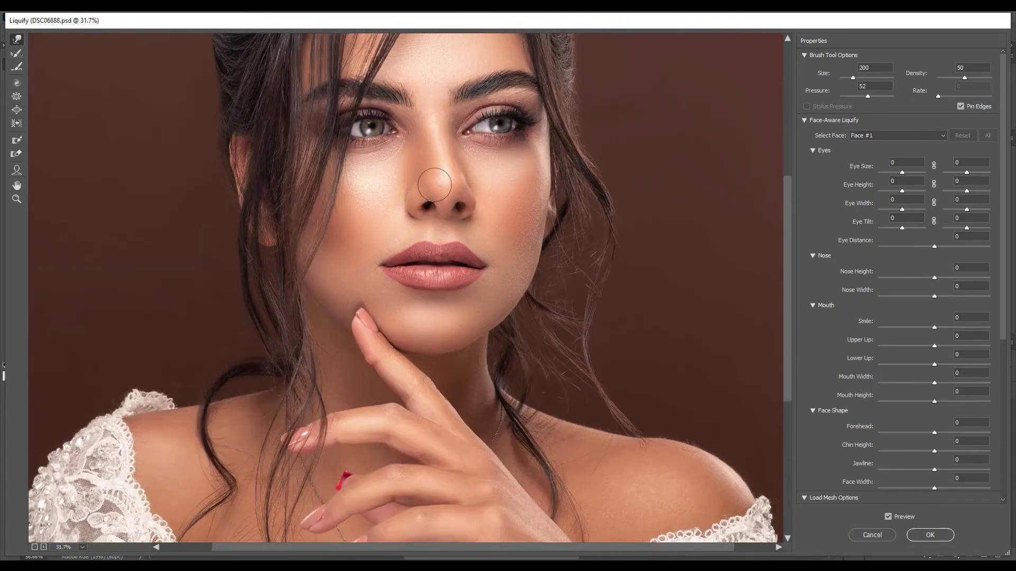
Refine the chin, finger and hair contours in Liquify with a 600 px or larger brush and apply the filter
scroll(412, 193, down, 1)
key(bracketright)
key(bracketright)
key(bracketright)
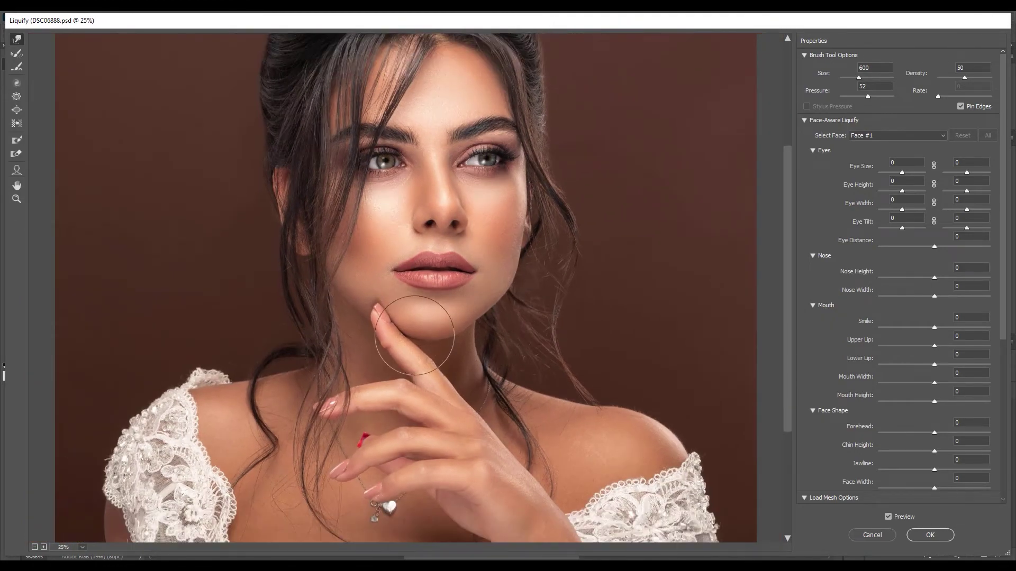
scroll(422, 300, down, 2)
key(bracketright)
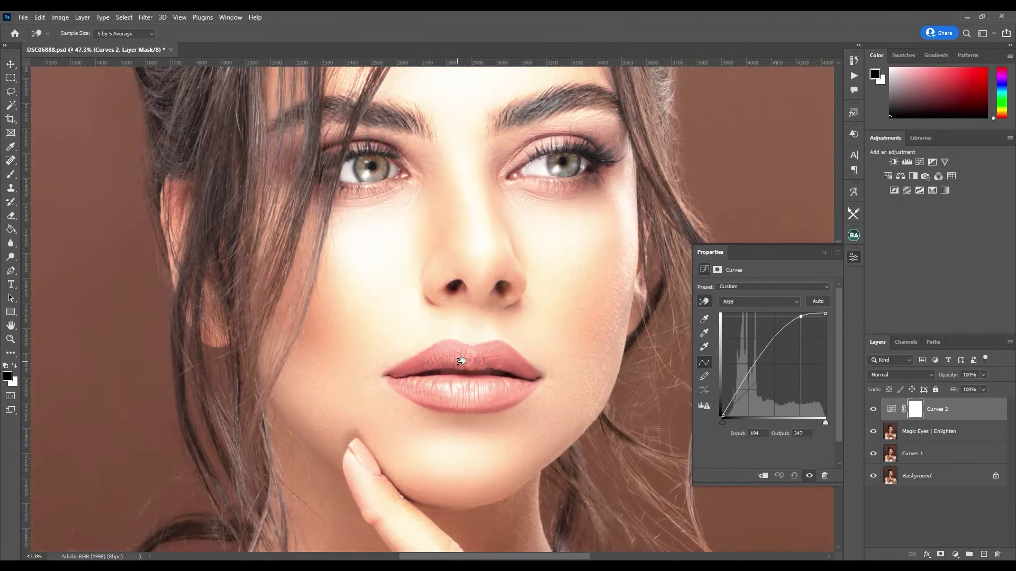
Invert the Curves 2 mask, paint the brightening onto the lips, and restrict it to underlying highlights with Blend If
key(ctrl+i)
key(b)
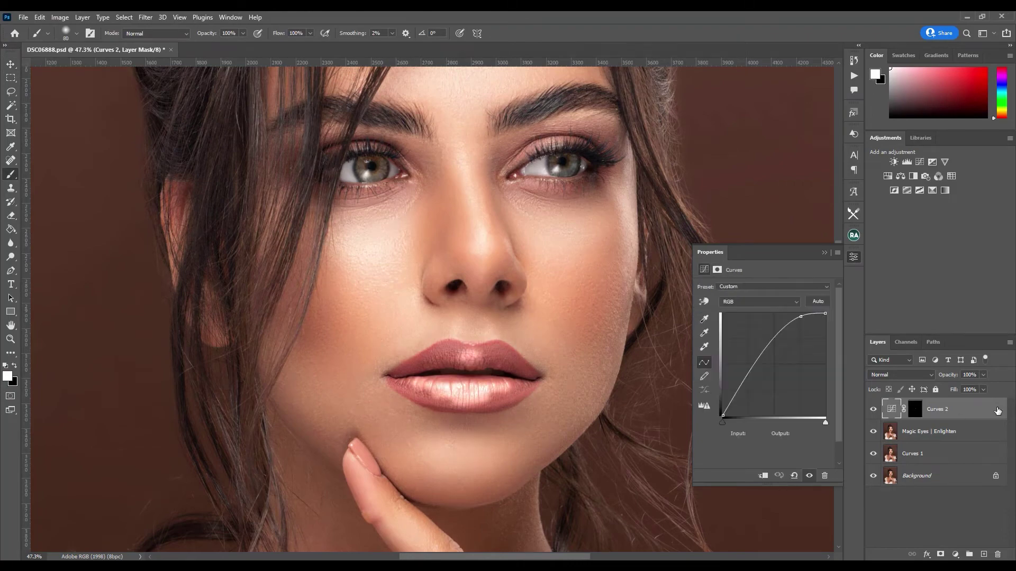
double_click(974, 409)
drag(746, 332, 826, 331)
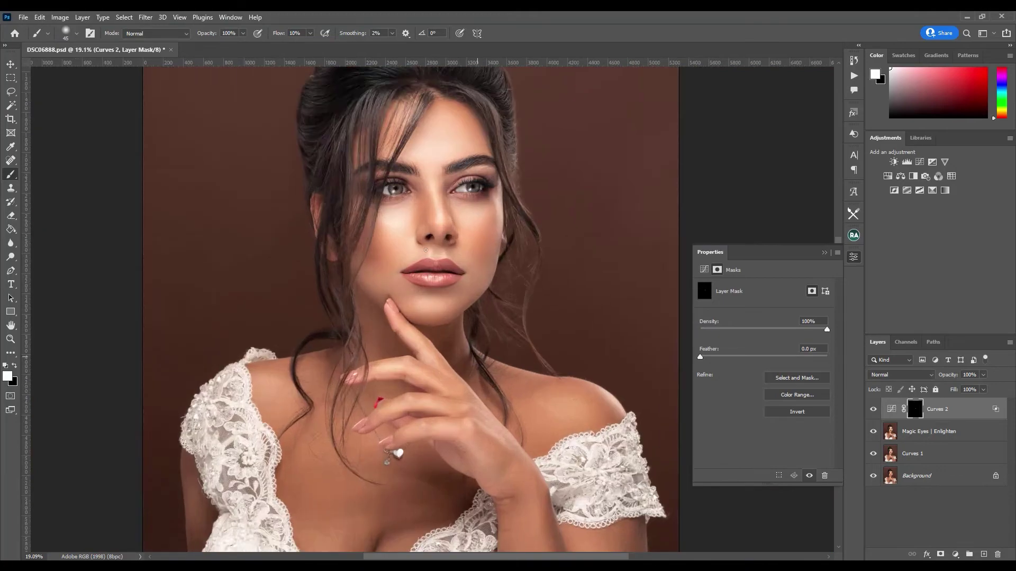
key(x)
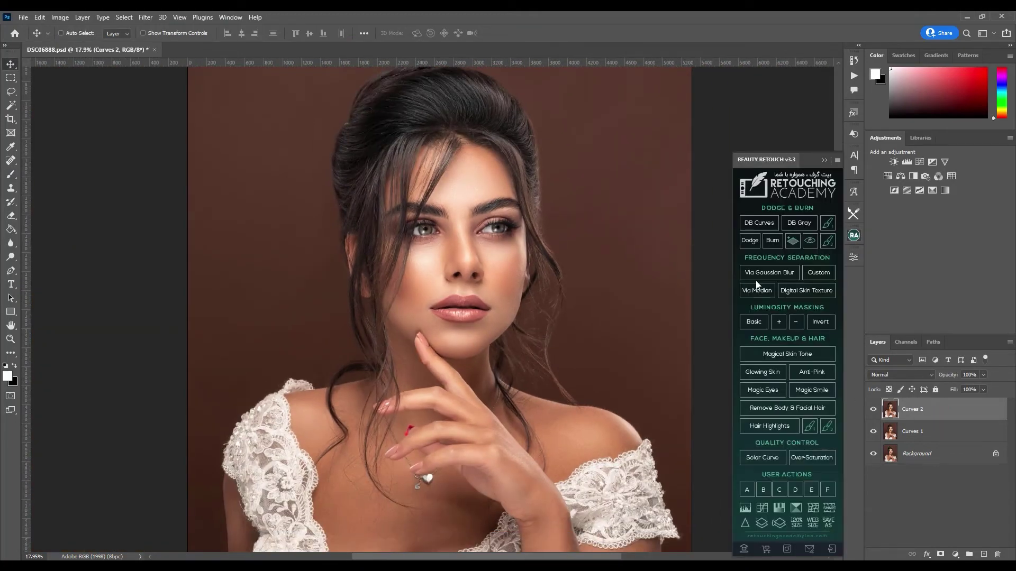
Brighten the highlights with a basic luminosity-masked Curves layer limited by underlying-layer Blend If, and refine its mask with a soft black 417 px brush
click(754, 322)
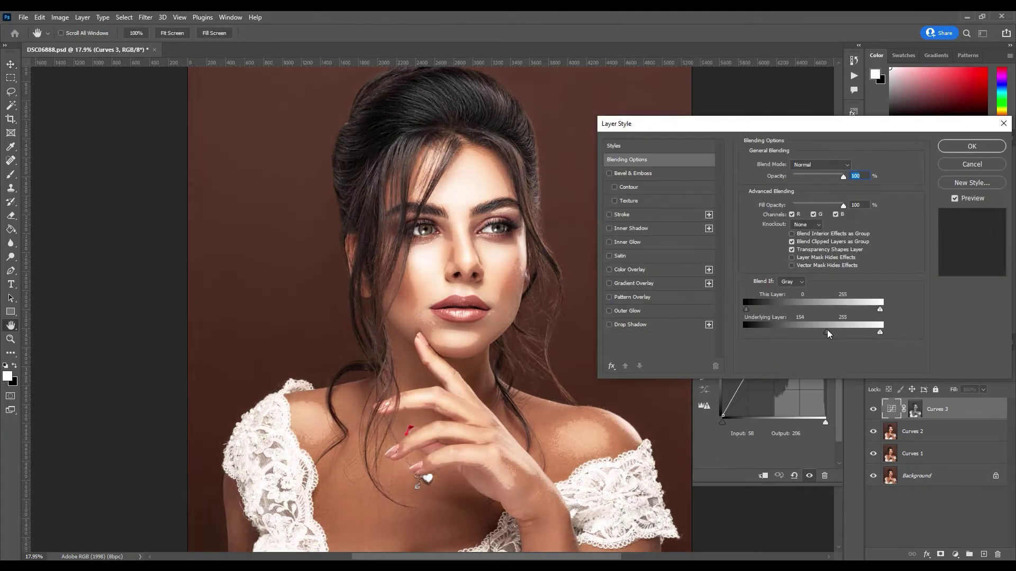
drag(903, 337, 823, 337)
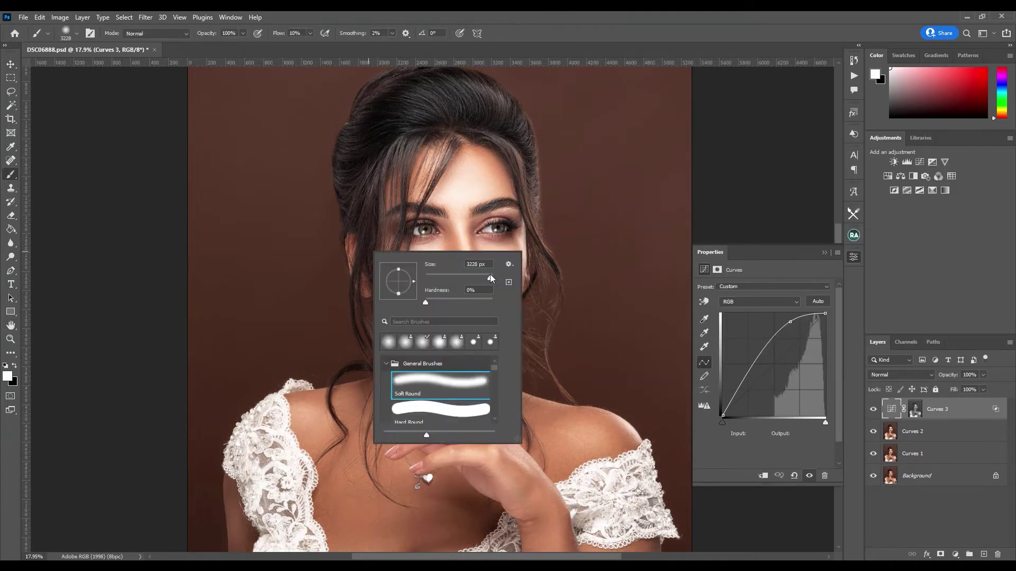
drag(486, 279, 478, 280)
key(x)
key(Return)
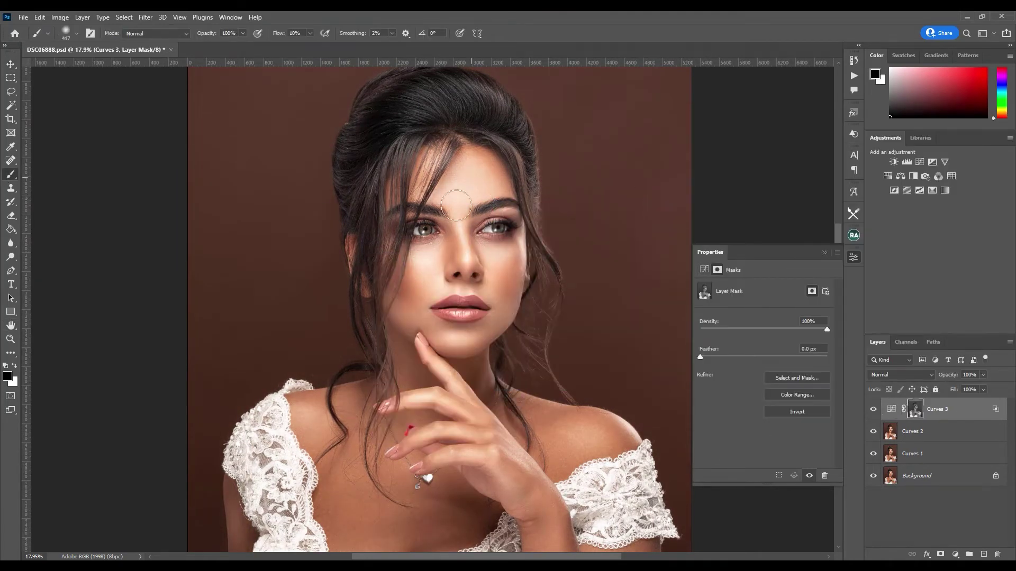
Compare the portrait before and after retouching, examining the face, lips and skin highlights close up and in full view
scroll(409, 352, up, 2)
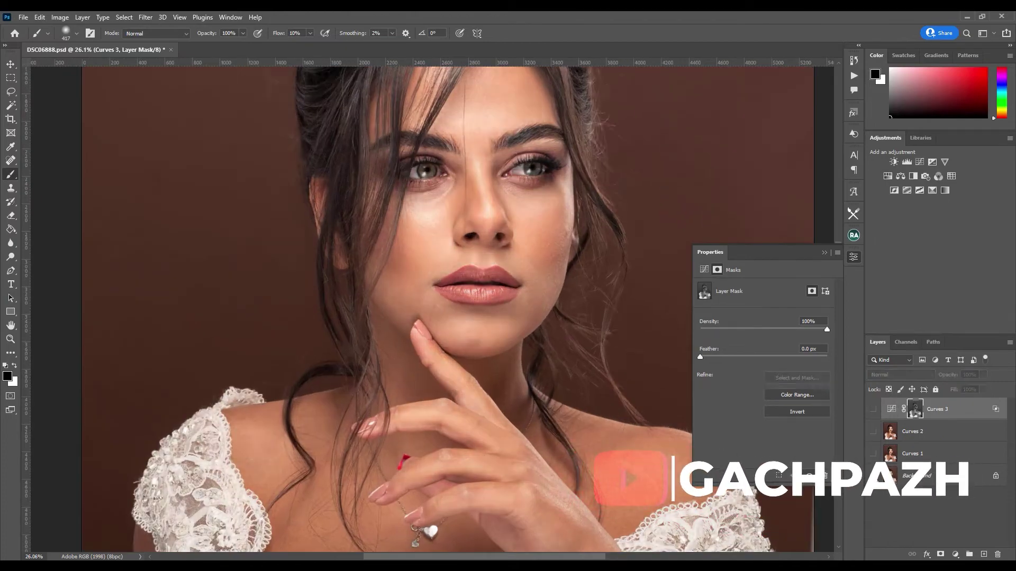
scroll(570, 288, down, 2)
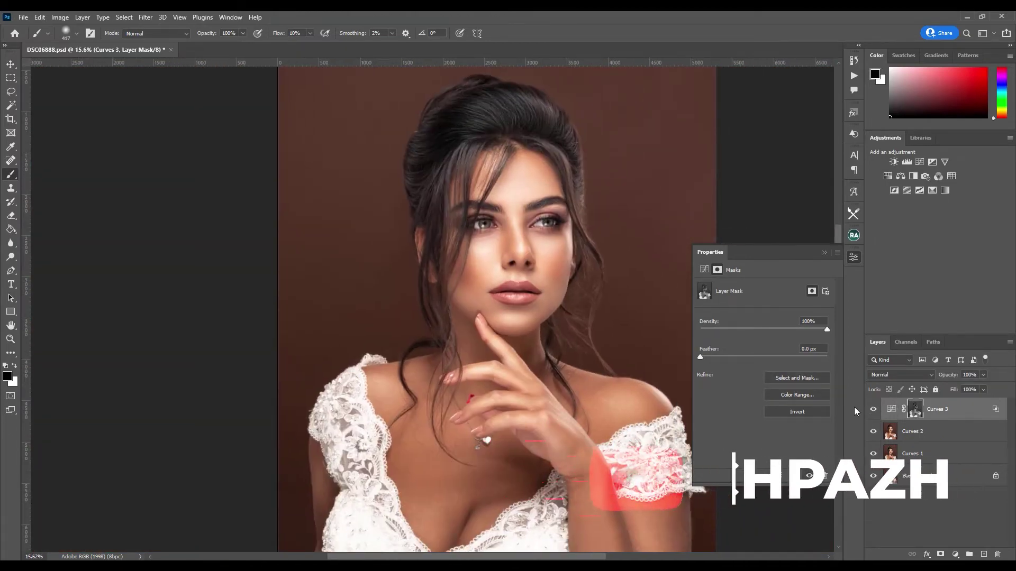
key(v)
scroll(477, 307, down, 2)
scroll(492, 317, up, 4)
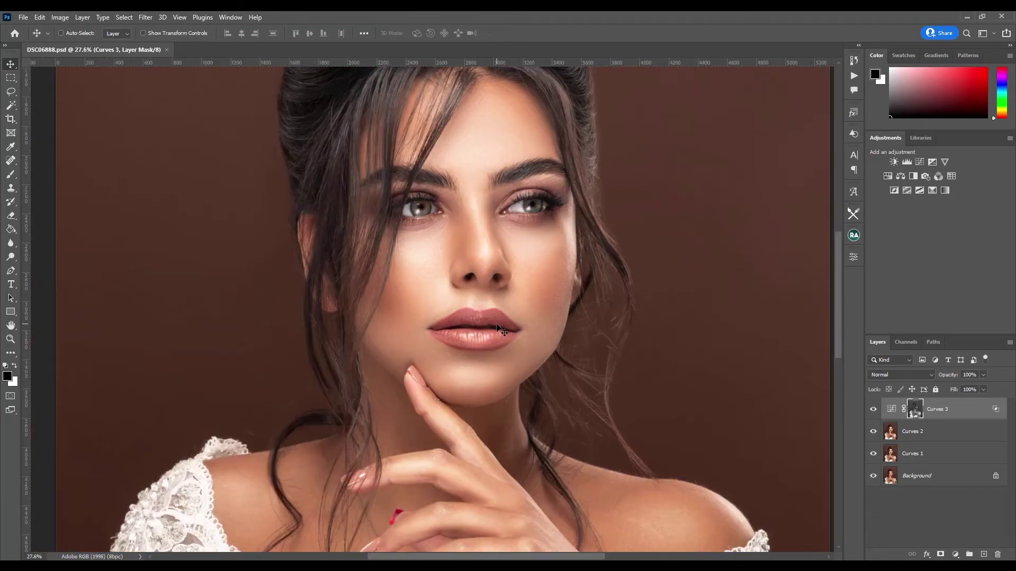
scroll(447, 295, down, 2)
scroll(359, 404, up, 5)
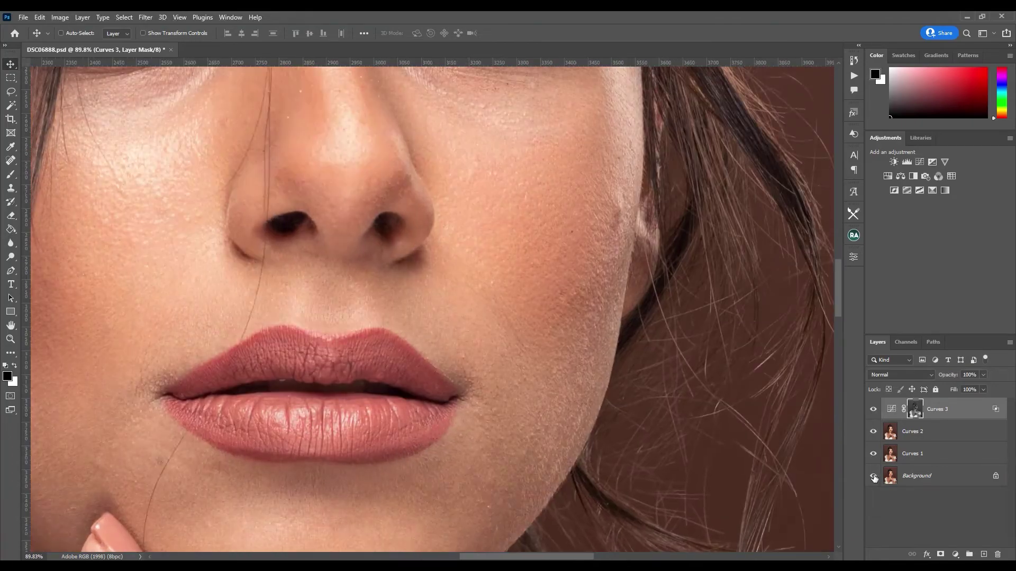
click(912, 431)
scroll(476, 317, down, 5)
key(x)
scroll(494, 324, up, 4)
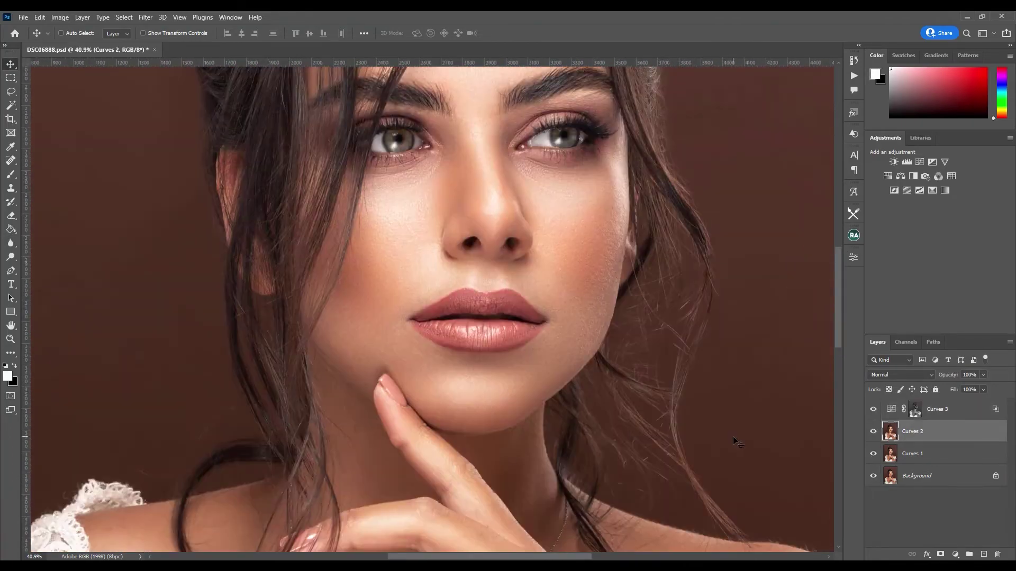
click(853, 235)
click(769, 272)
click(748, 268)
scroll(390, 381, up, 5)
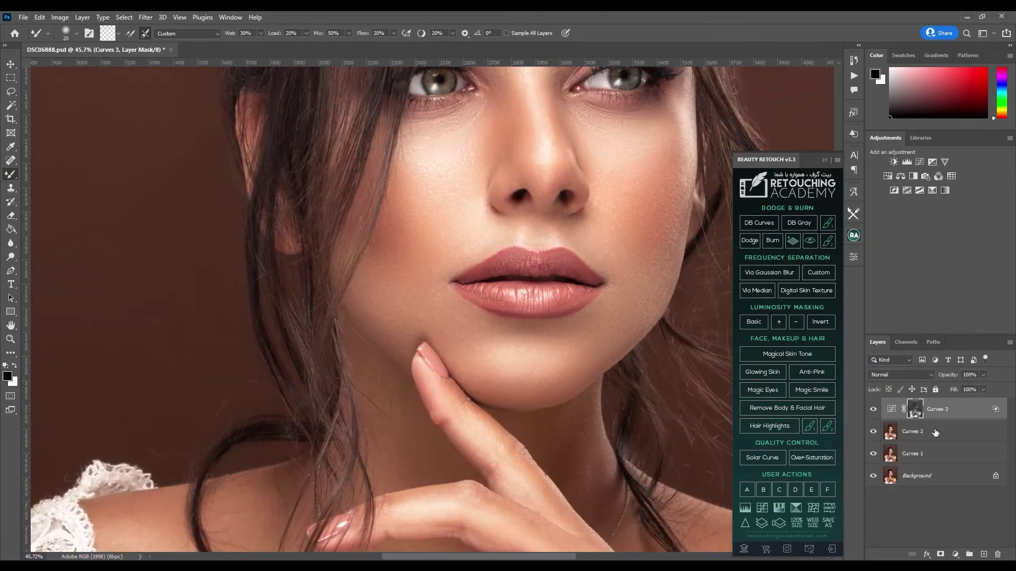
Run frequency separation via Gaussian Blur and clean the finger's texture on the high-frequency copy with a 56 px Clone Stamp
click(766, 273)
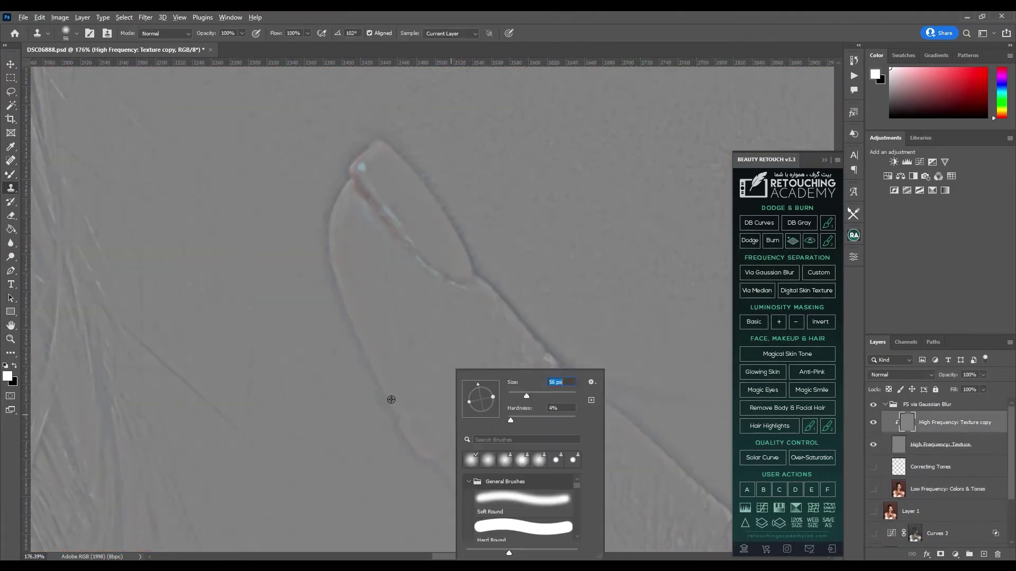
key(Return)
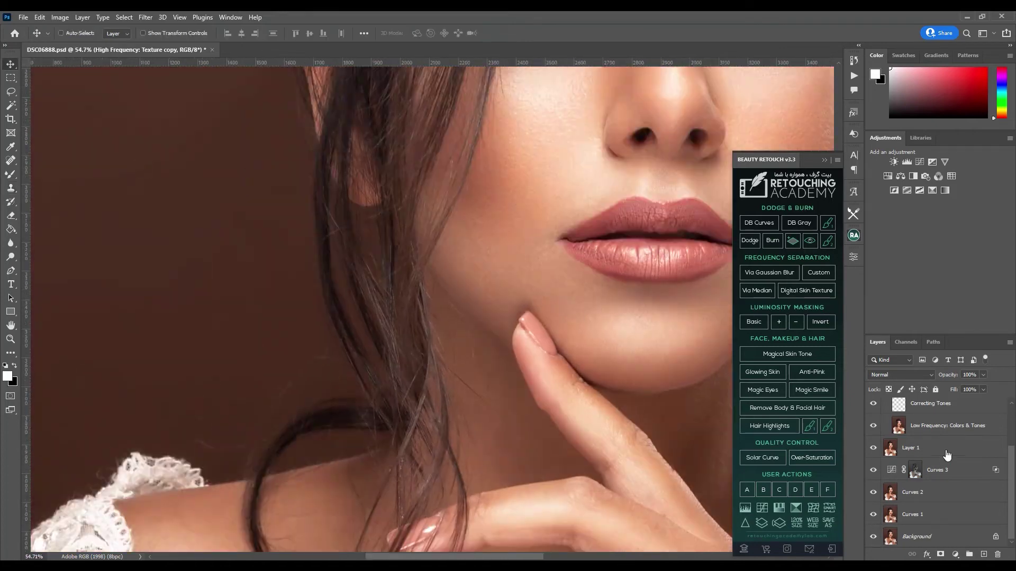
Merge the frequency separation group into one layer and refine the finger shape in Liquify with Forward Warp
key(ctrl+alt+shift+e)
key(ctrl+shift+x)
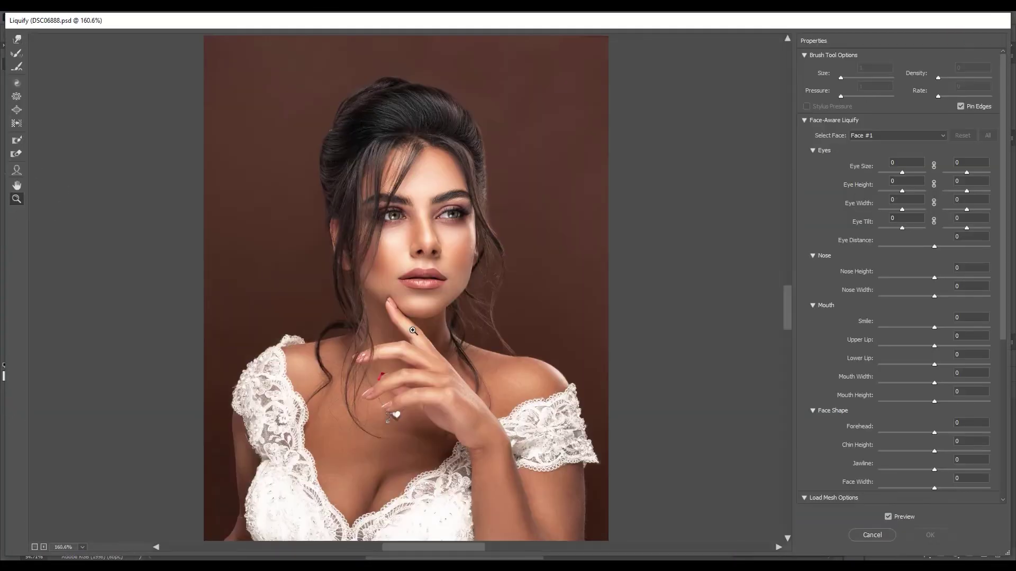
click(413, 331)
key(w)
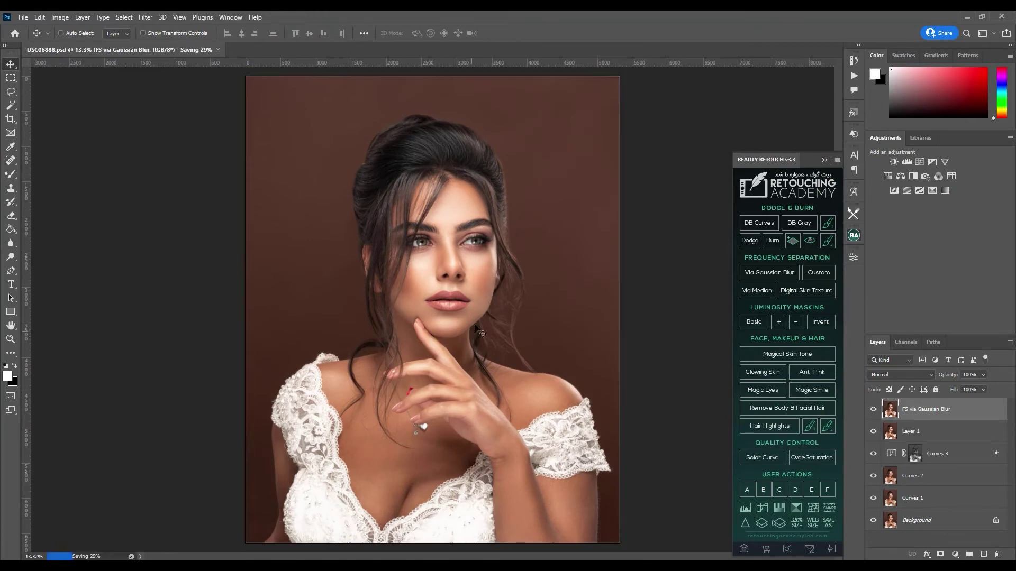
Add a Digital Skin Texture layer and reveal it on the nose by painting its black mask with a soft white 125 px brush
scroll(451, 267, up, 5)
click(763, 373)
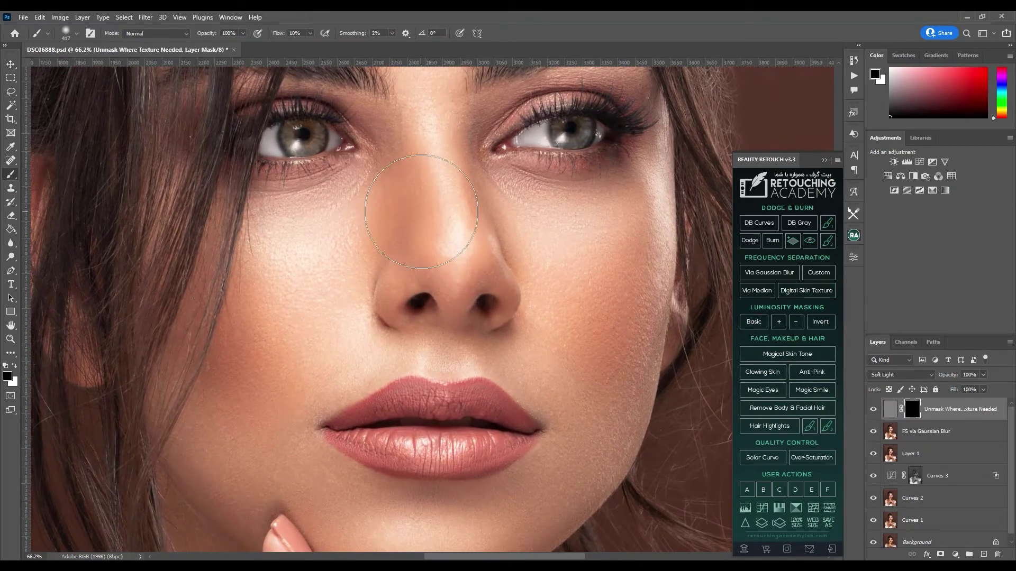
scroll(411, 231, up, 2)
click(279, 33)
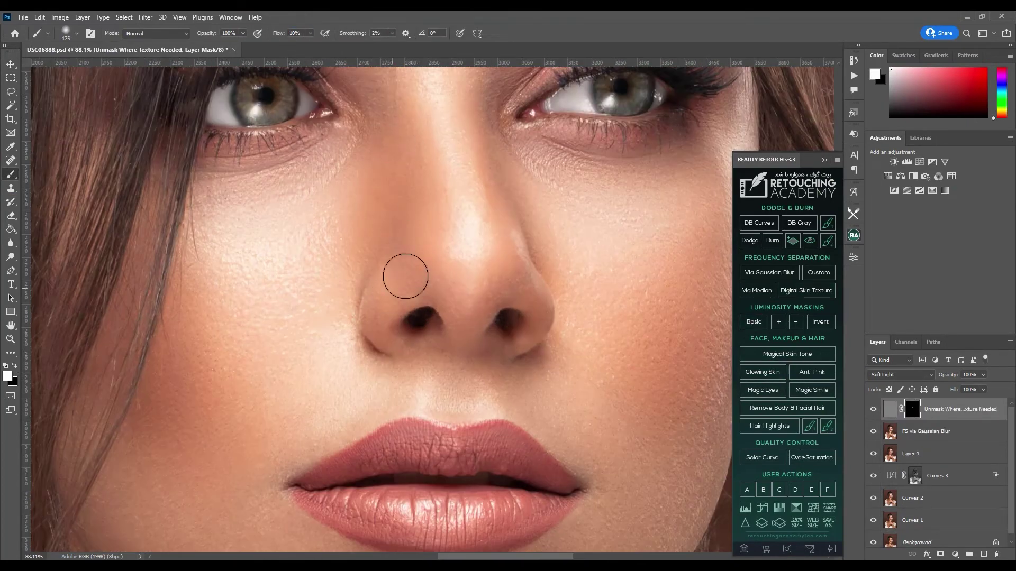
scroll(370, 245, down, 3)
scroll(397, 291, up, 3)
scroll(466, 296, up, 3)
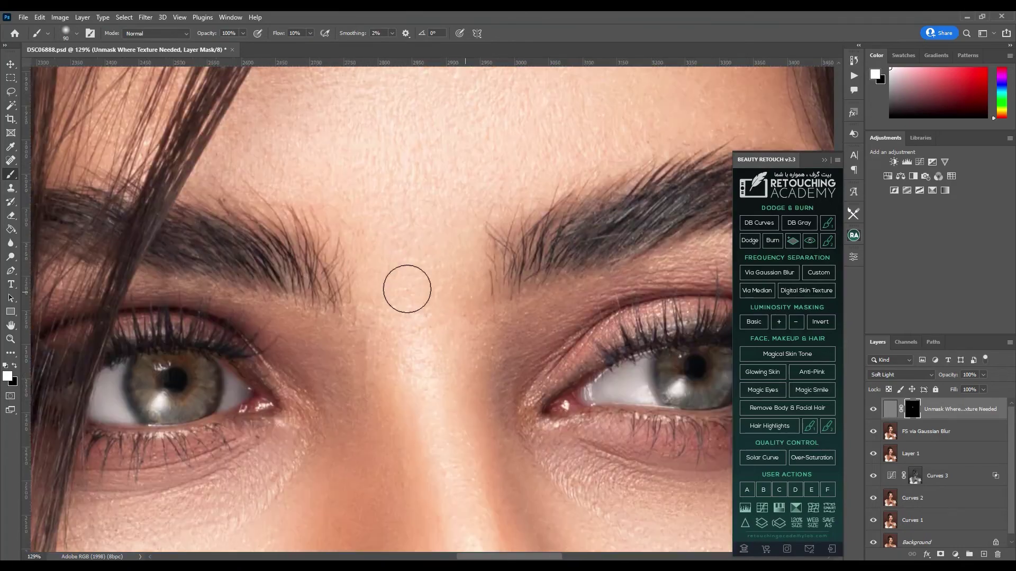
Reveal skin texture around the nose and inner cheeks with a 45 px white brush and merge the texture layer down
scroll(428, 442, down, 8)
key(bracketleft)
key(bracketleft)
scroll(428, 442, down, 3)
scroll(371, 264, up, 2)
scroll(288, 233, up, 2)
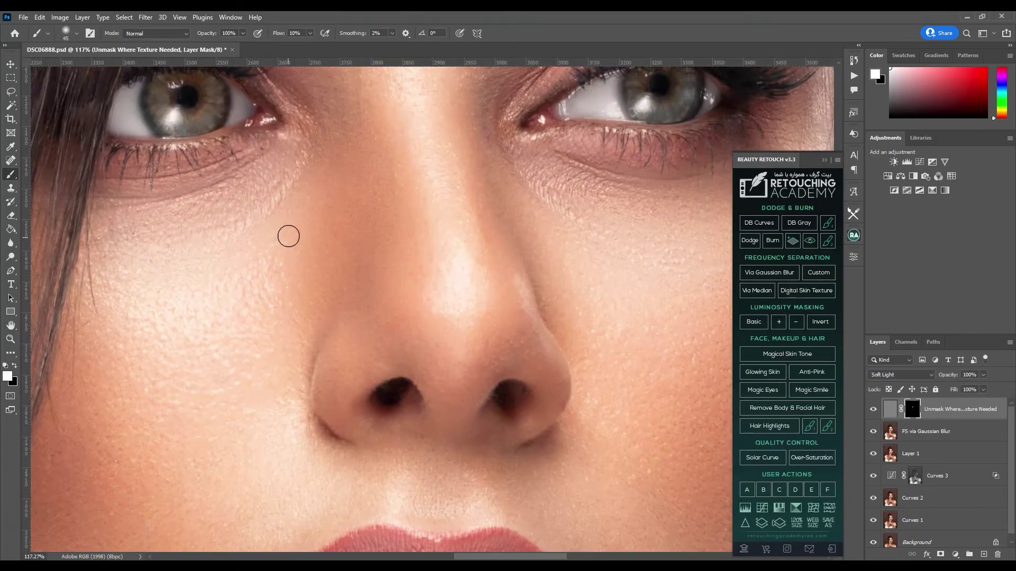
scroll(288, 233, down, 4)
key(bracketleft)
key(bracketleft)
key(bracketleft)
key(bracketleft)
key(bracketleft)
Add a Magical Skin Tone correction and paint its mask white over the face with a 400 px brush at 100% flow
click(788, 354)
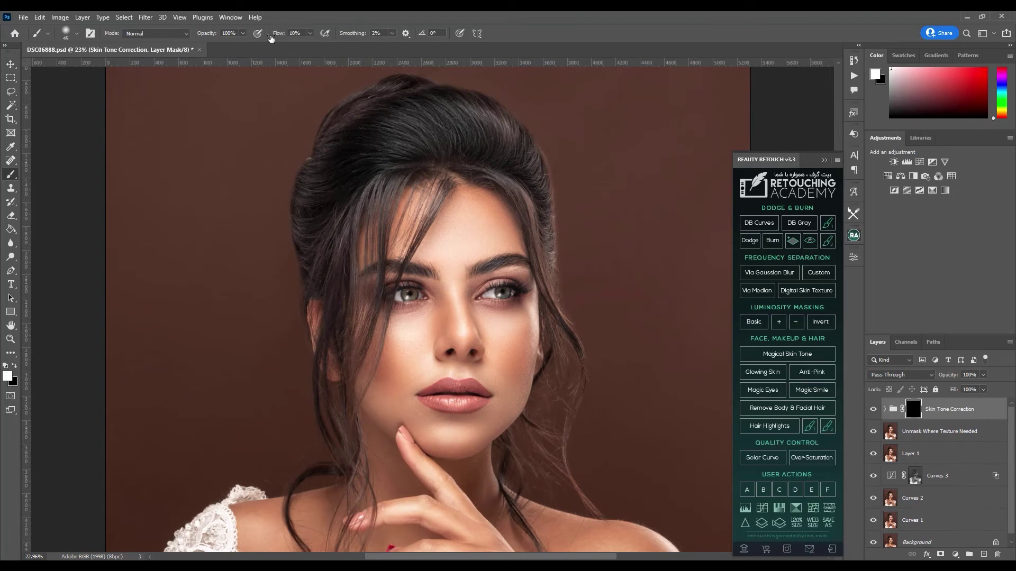
right_click(466, 246)
key(backslash)
drag(470, 227, 404, 340)
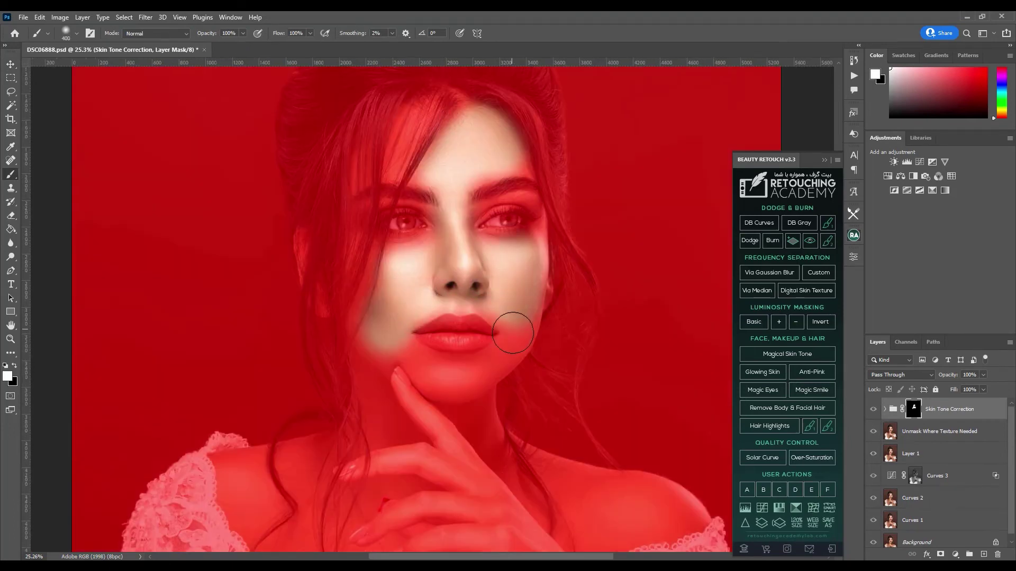
Extend the skin tone mask over the neck, chest, shoulders, arms and hand with a 200 px brush, and refine it around the eyes and forehead
scroll(391, 349, down, 3)
mouse_move(448, 335)
mouse_down()
mouse_move(418, 413)
mouse_move(504, 460)
mouse_up()
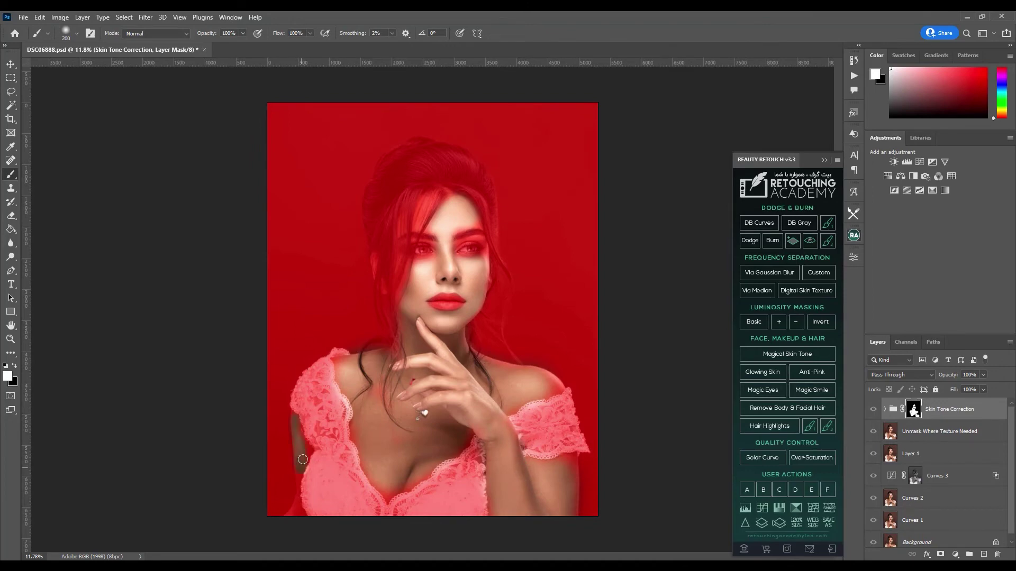
scroll(407, 240, up, 2)
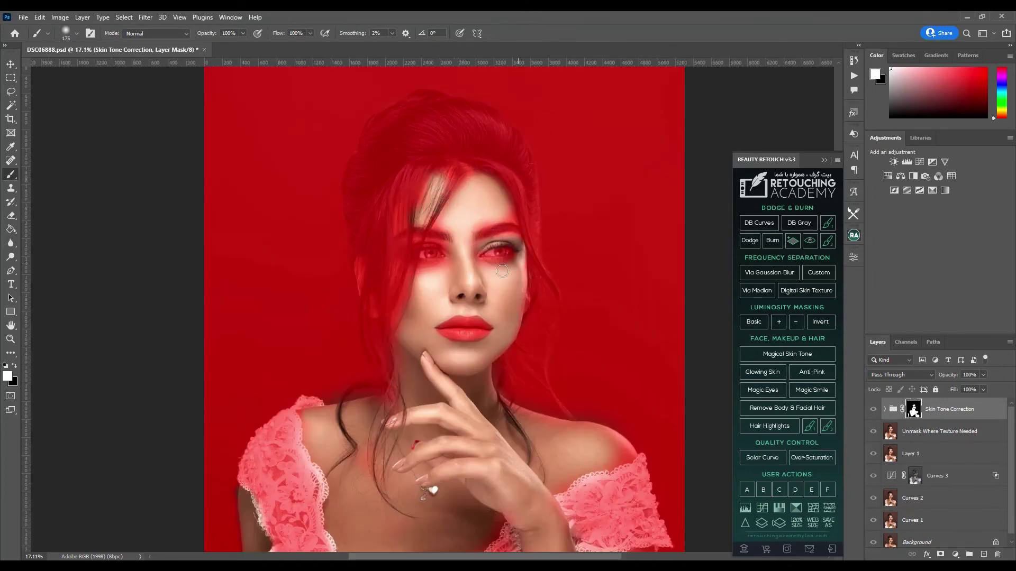
key(F2)
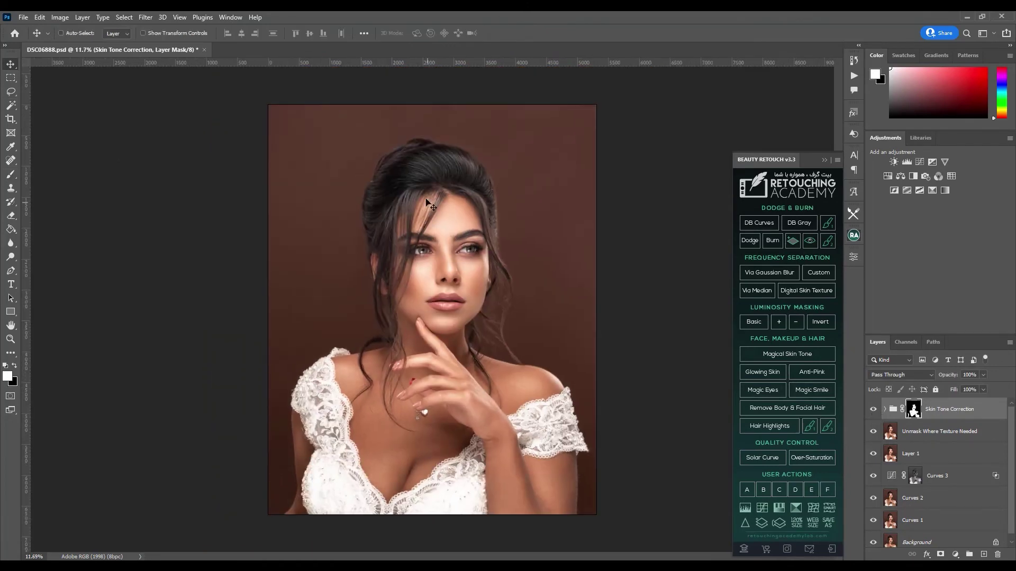
Add two Black & White adjustment layers, group them at 70% opacity, and compare the finished portrait with the original background layer
key(ctrl+g)
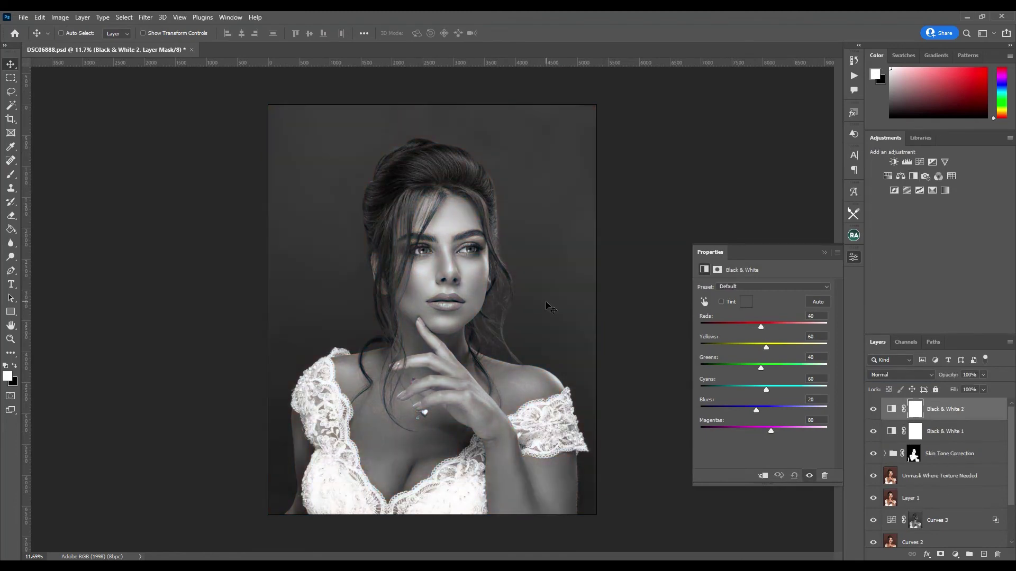
click(873, 405)
scroll(486, 310, up, 4)
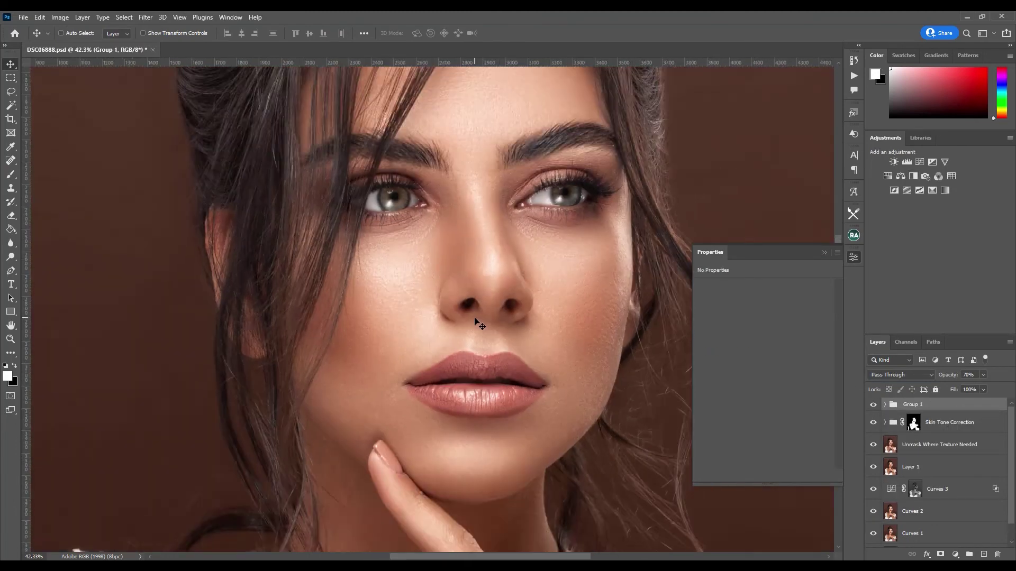
scroll(487, 309, down, 3)
scroll(949, 519, down, 1)
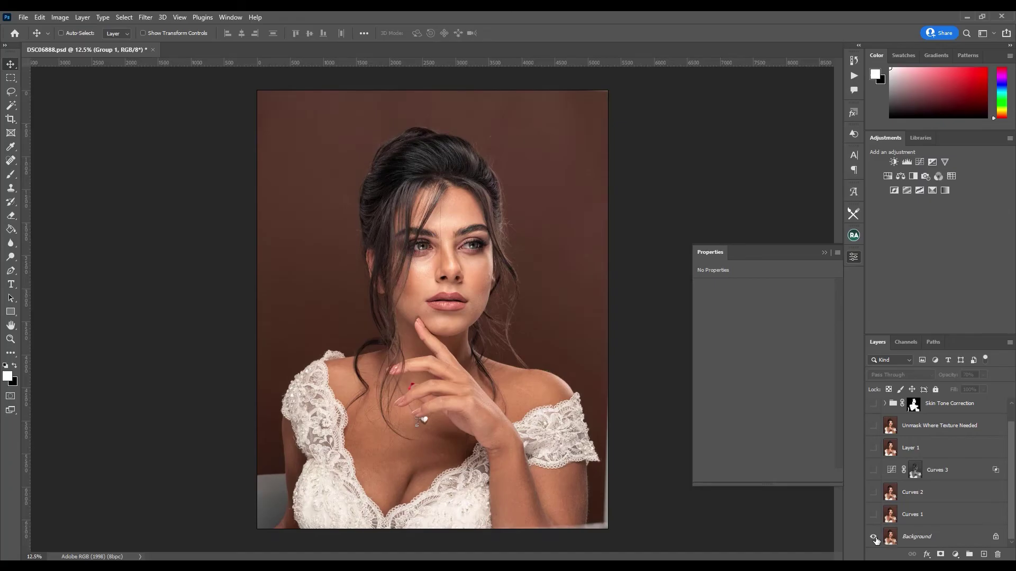
key(ctrl+minus)
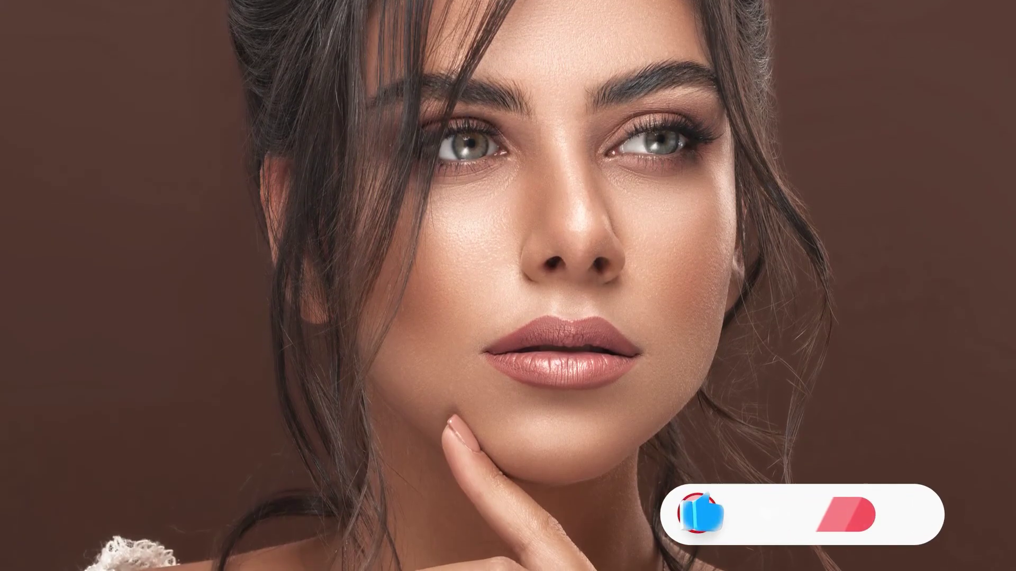